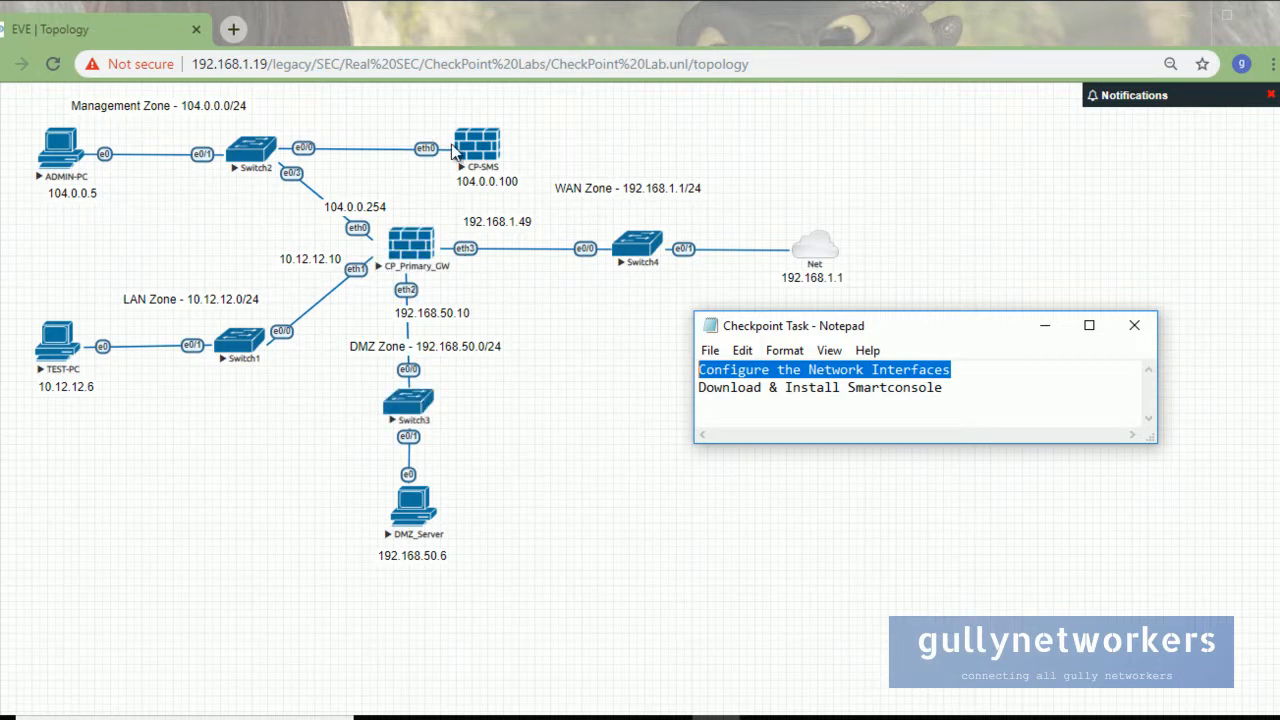
Highlight the SmartConsole and Network Interfaces task lines, then minimize the Notepad task list.
{"action": "left_click_drag", "start_coordinate": [987, 388], "coordinate": [722, 390]}
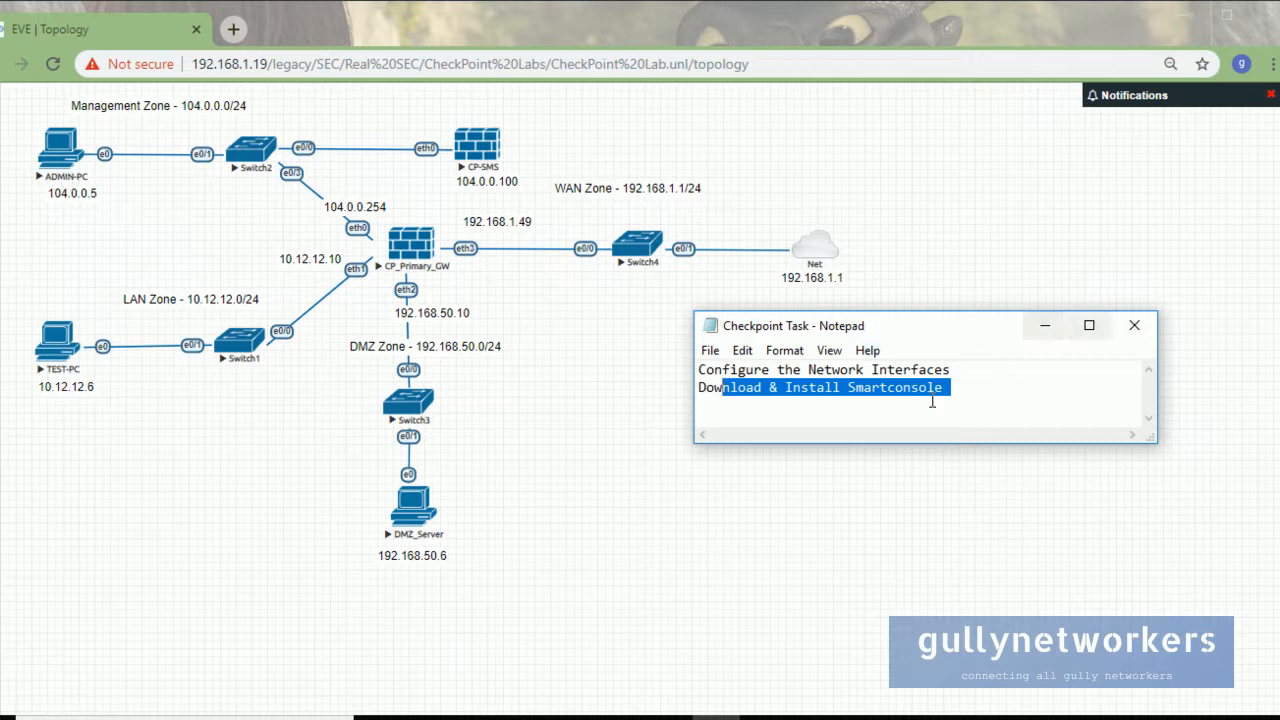
{"action": "left_click", "coordinate": [969, 372]}
{"action": "key", "text": "shift+Up"}
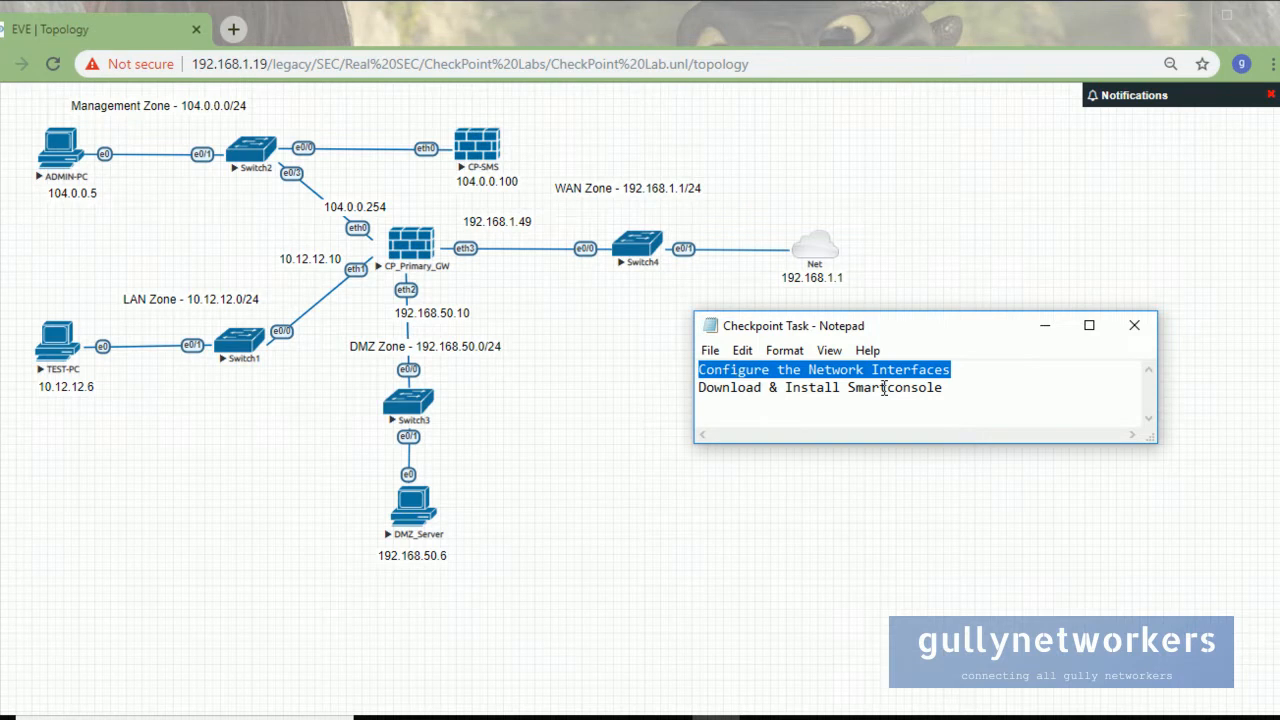
{"action": "left_click", "coordinate": [1044, 328]}
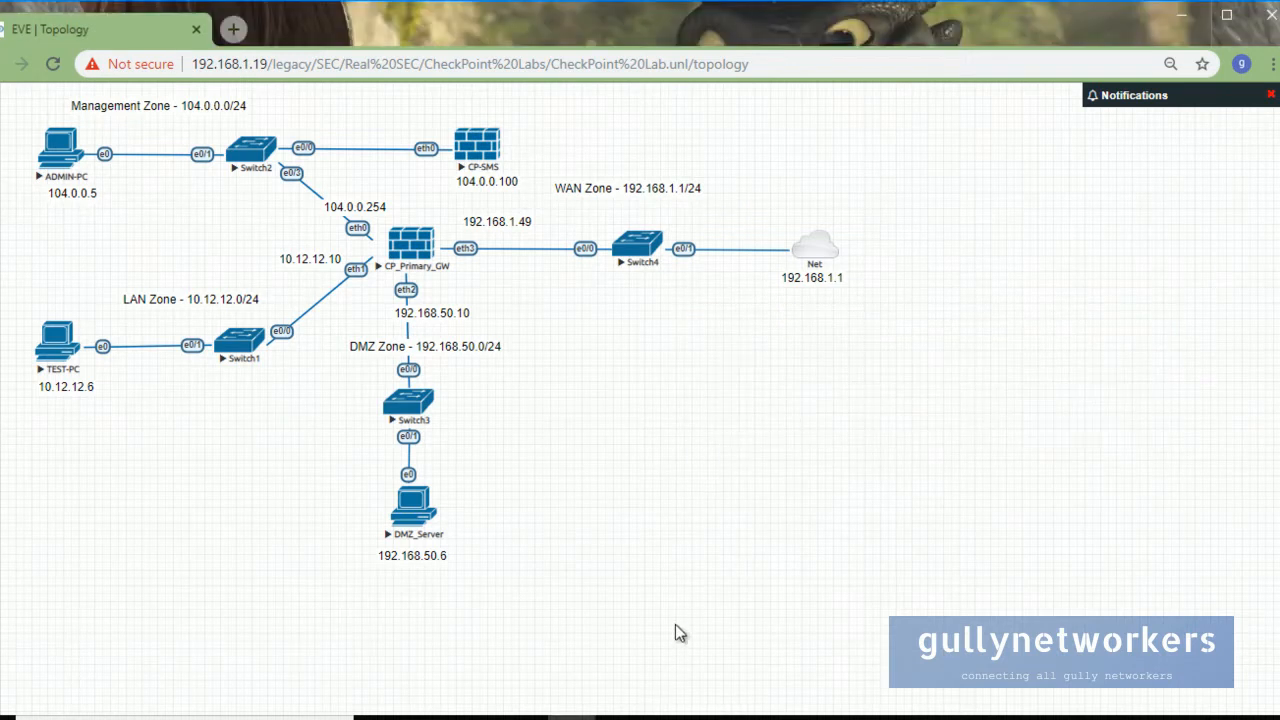
Bring the ADMIN-PC console forward and switch to Internet Explorer's Gaia Portal login page.
{"action": "left_click", "coordinate": [619, 717]}
{"action": "left_click", "coordinate": [563, 477]}
{"action": "left_click_drag", "start_coordinate": [273, 15], "coordinate": [729, 33]}
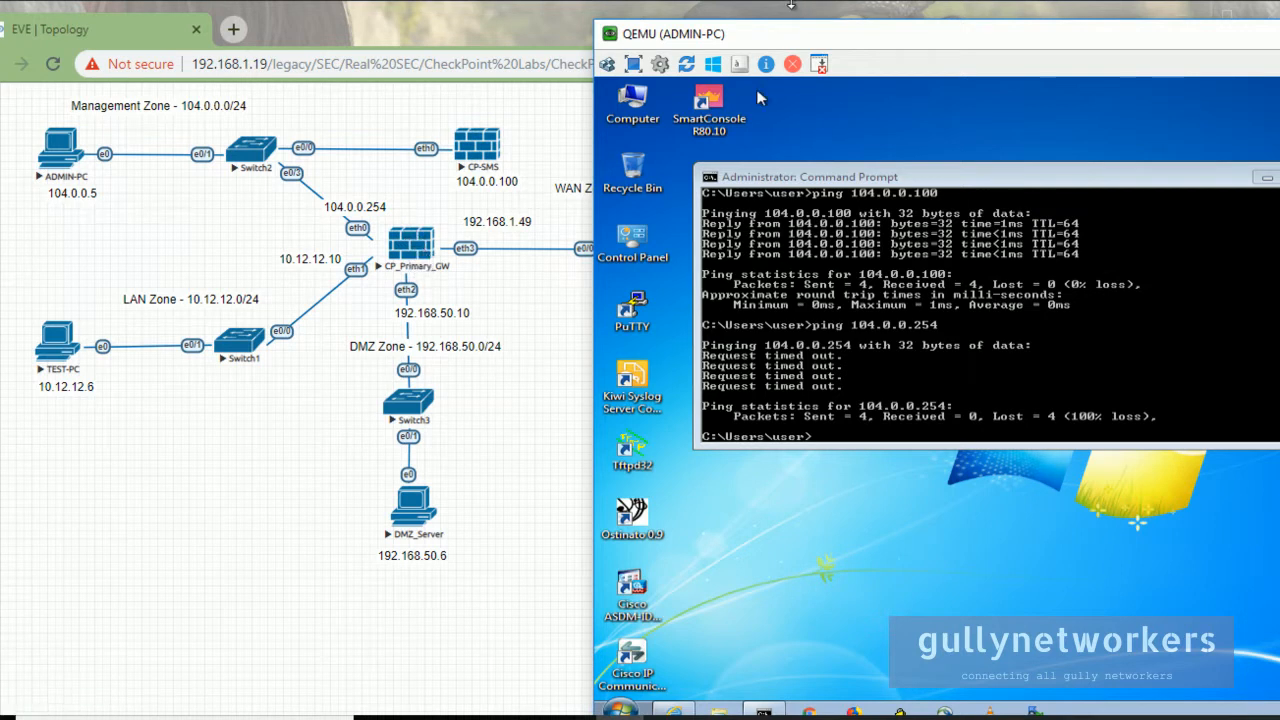
{"action": "left_click_drag", "start_coordinate": [785, 37], "coordinate": [682, 18]}
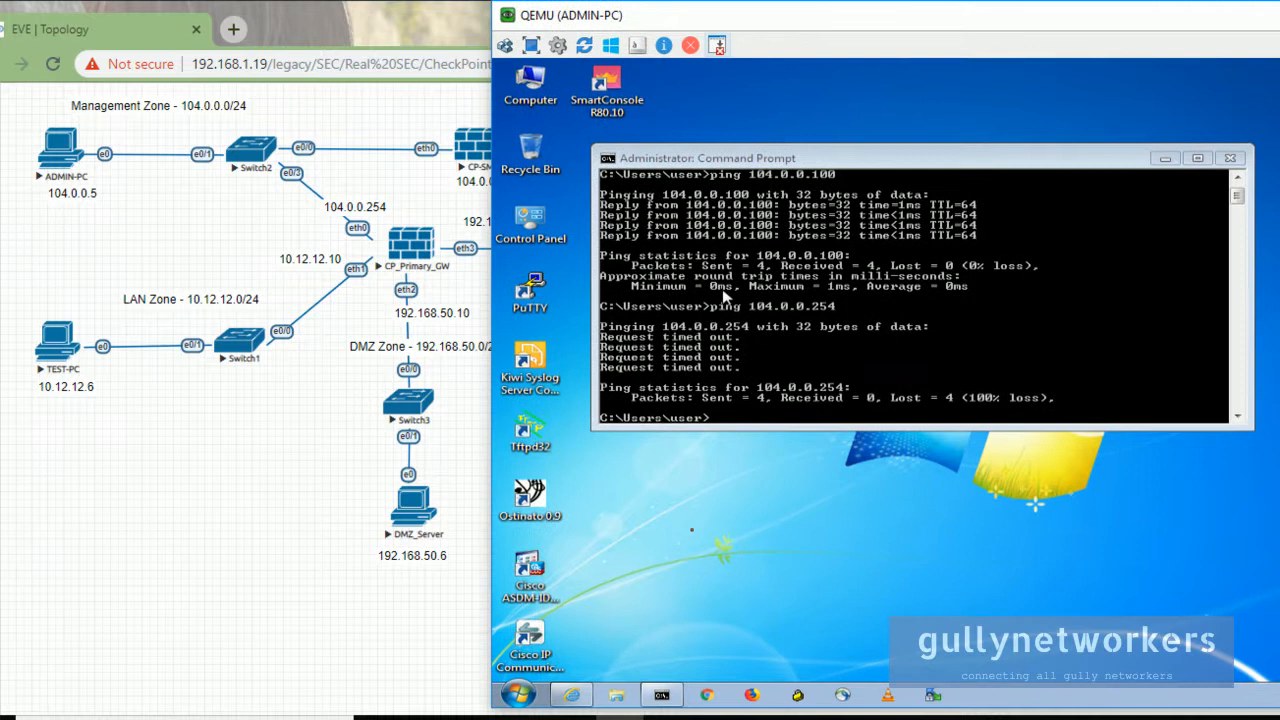
{"action": "left_click", "coordinate": [573, 695]}
{"action": "left_click_drag", "start_coordinate": [1003, 31], "coordinate": [751, 148]}
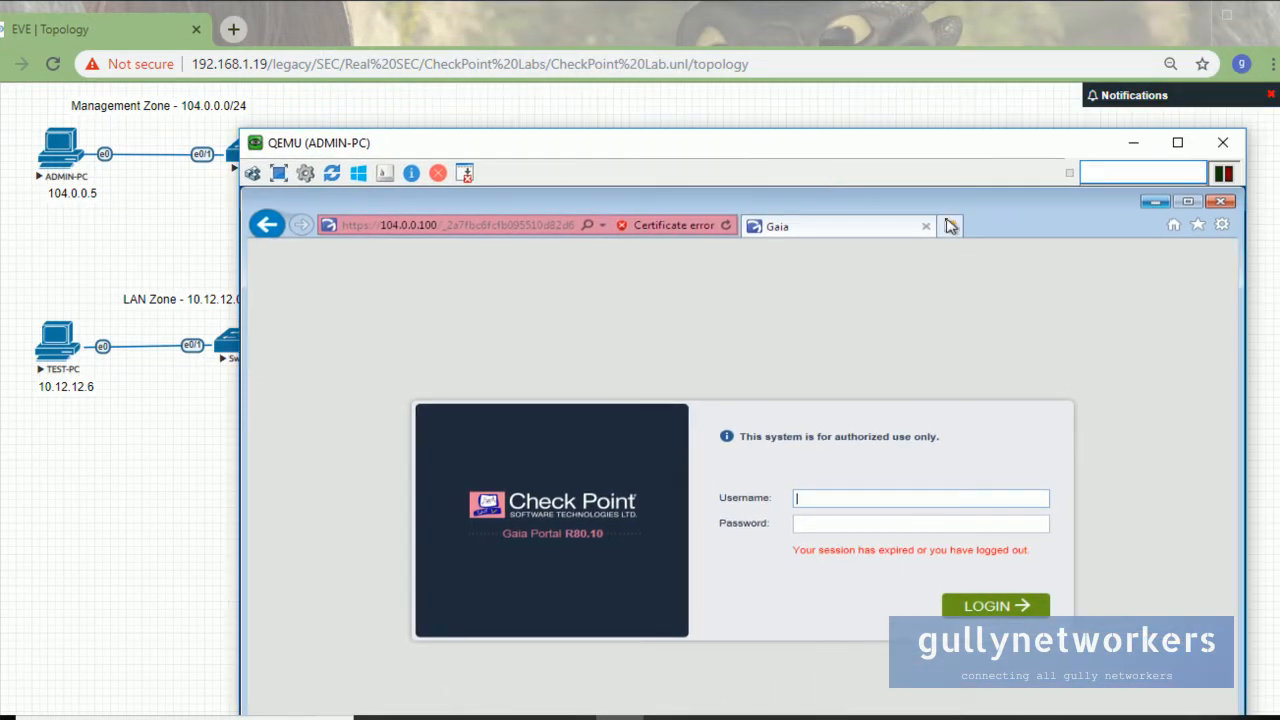
{"action": "left_click", "coordinate": [950, 226]}
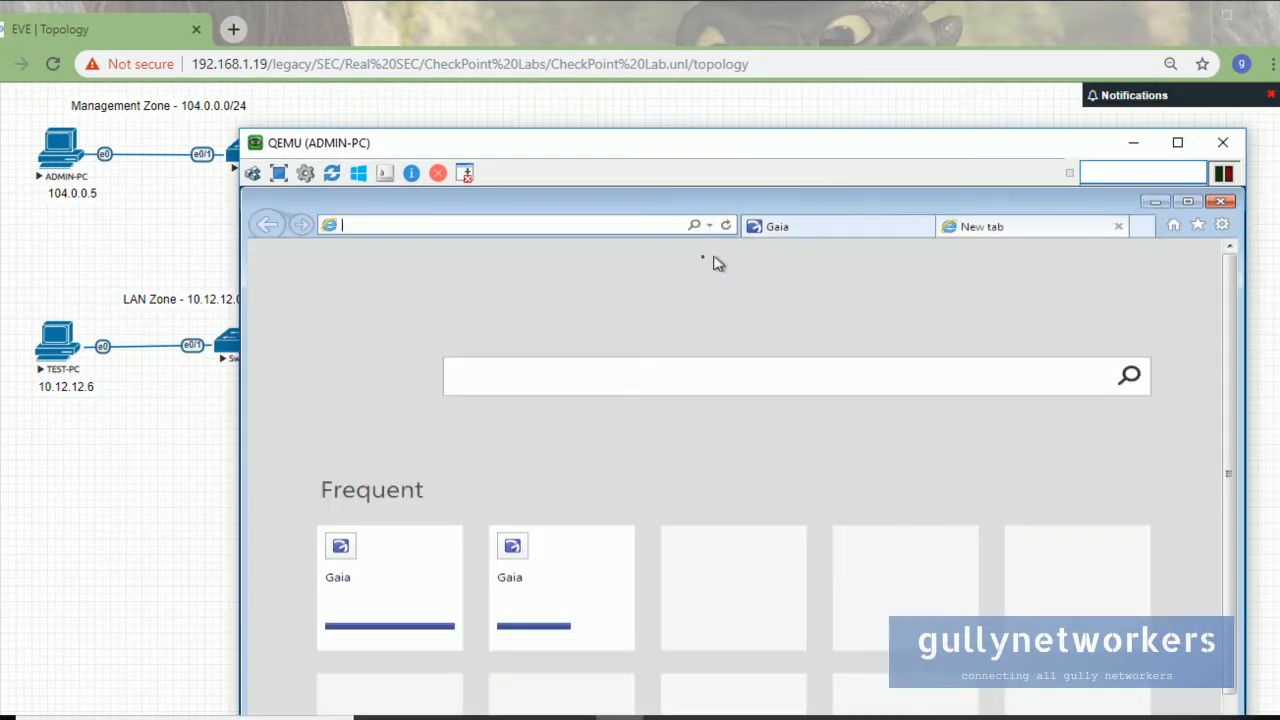
{"action": "left_click", "coordinate": [505, 224]}
{"action": "type", "text": "https://104.0.0.254/"}
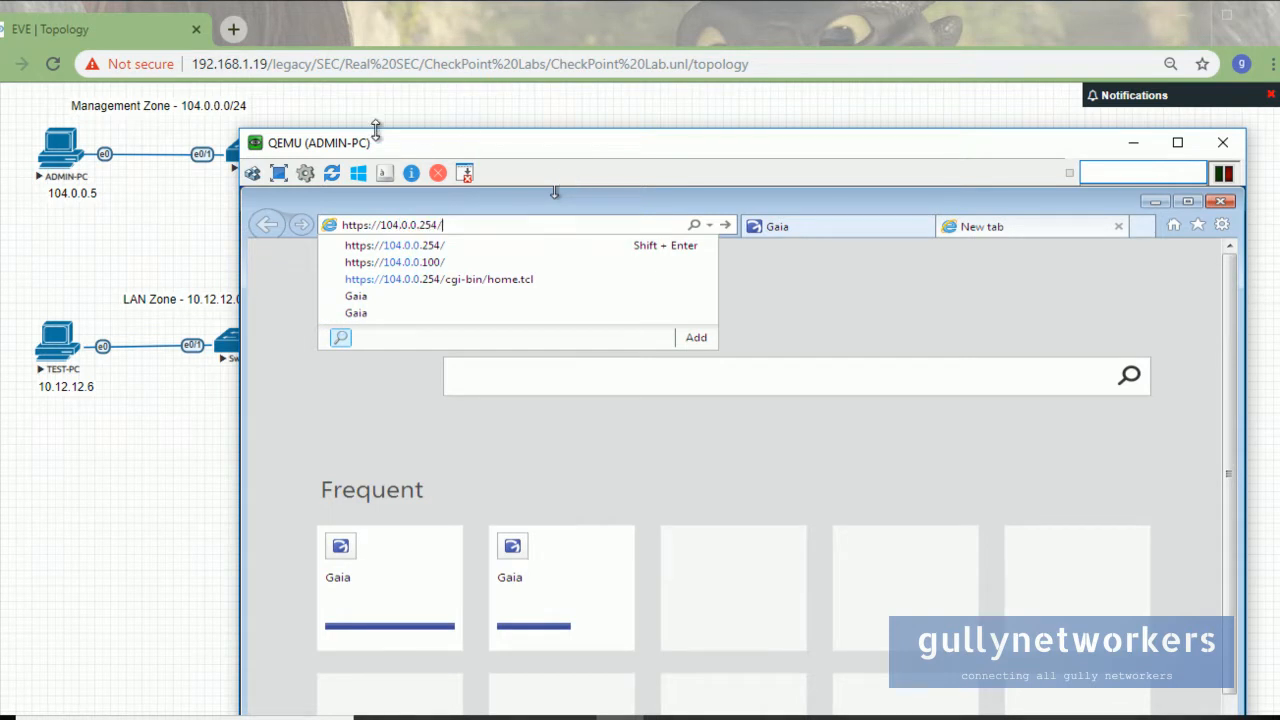
{"action": "left_click_drag", "start_coordinate": [380, 142], "coordinate": [633, 124]}
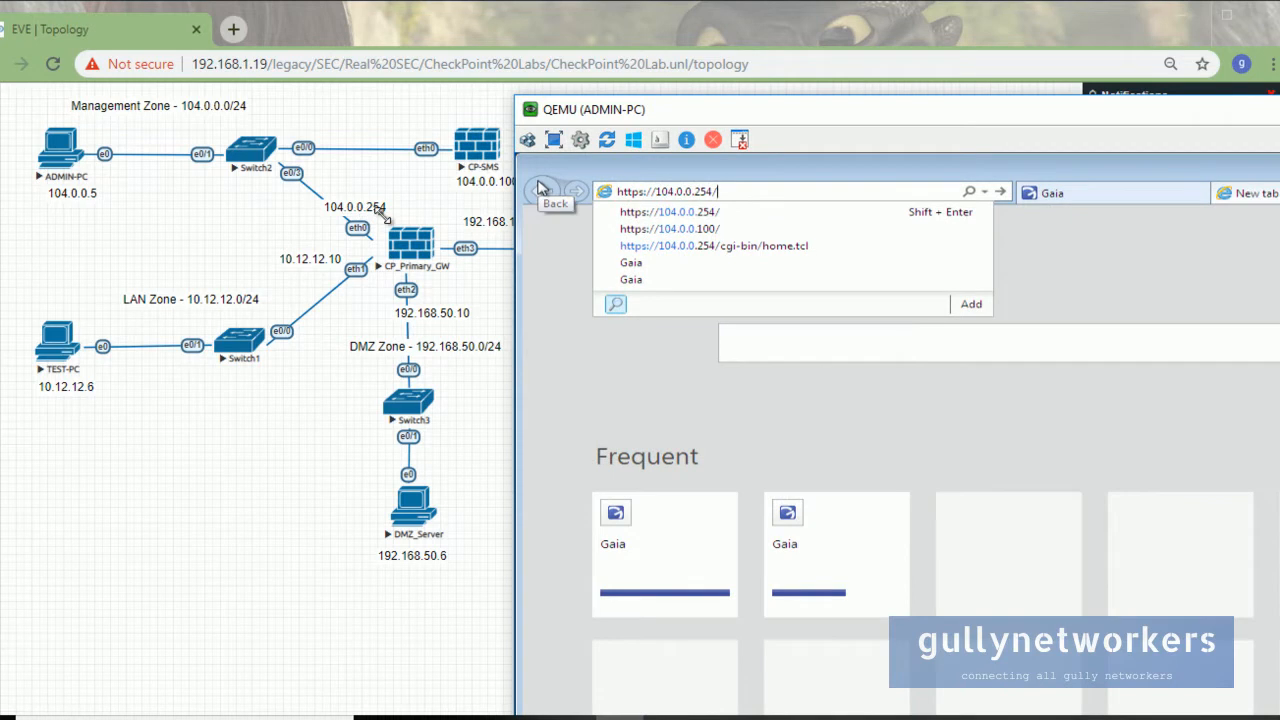
{"action": "key", "text": "Return"}
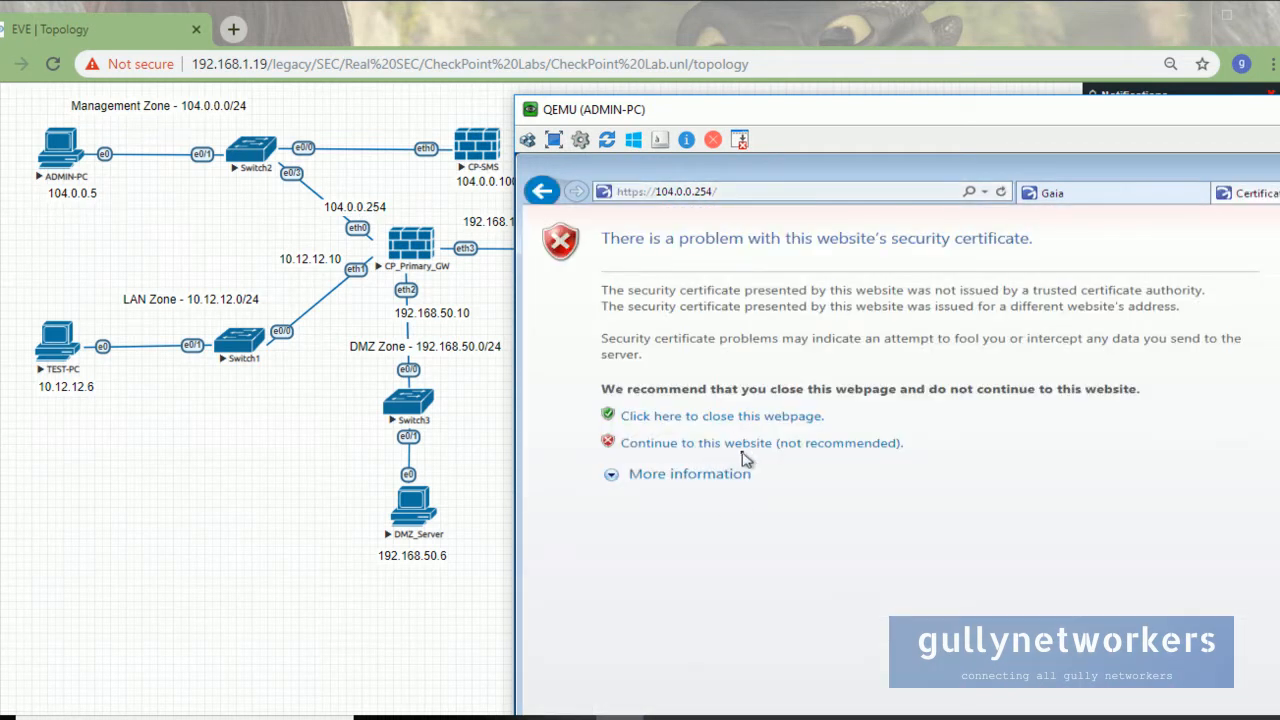
{"action": "left_click", "coordinate": [677, 447]}
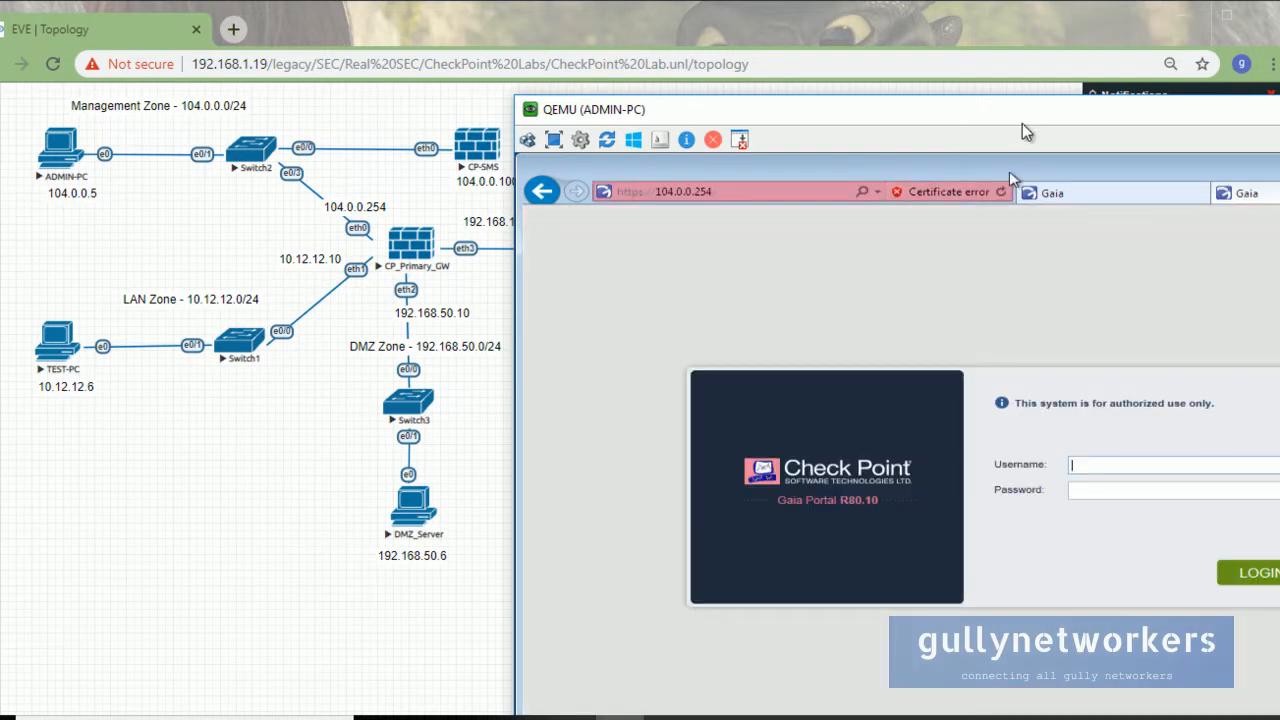
{"action": "left_click_drag", "start_coordinate": [1020, 131], "coordinate": [728, 68]}
Log in to the gateway's Gaia Portal as admin with the account password.
{"action": "type", "text": "admin"}
{"action": "key", "text": "Tab"}
{"action": "type", "text": "*******"}
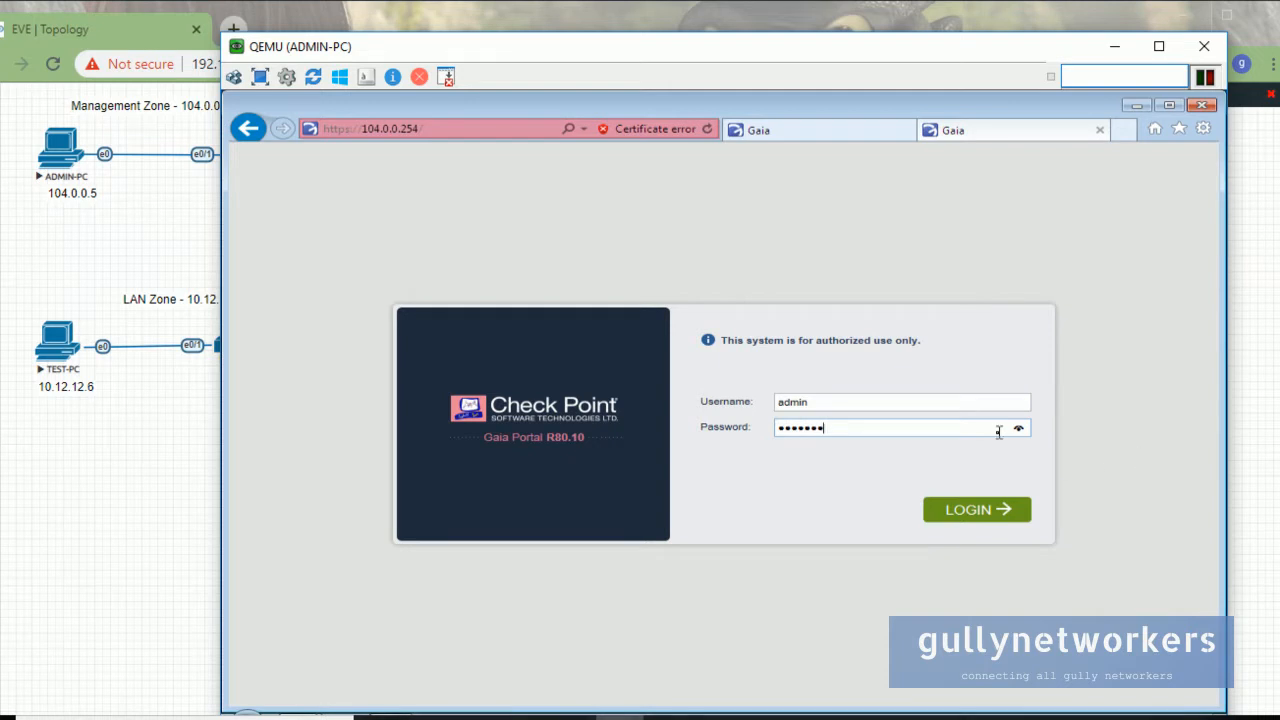
{"action": "left_click_drag", "start_coordinate": [1019, 433], "coordinate": [1020, 445]}
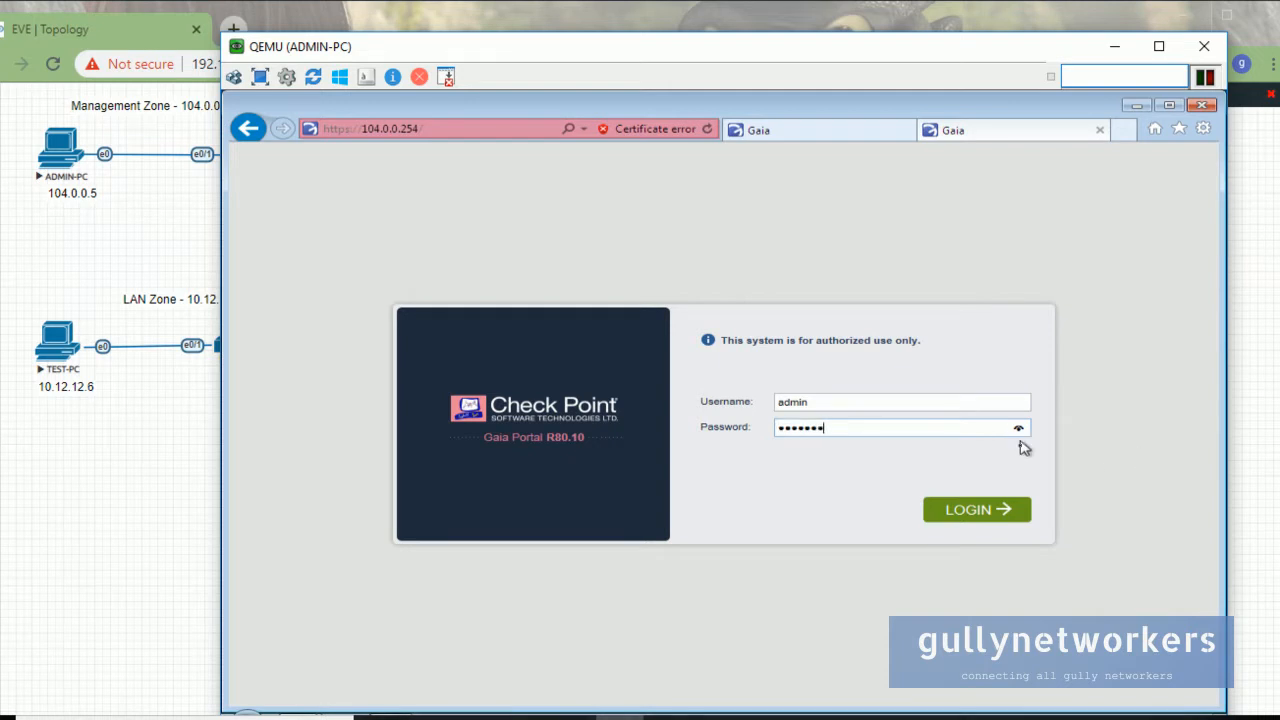
{"action": "left_click", "coordinate": [1018, 514]}
{"action": "mouse_move", "coordinate": [316, 57]}
{"action": "left_mouse_down"}
{"action": "mouse_move", "coordinate": [533, 40]}
{"action": "mouse_move", "coordinate": [329, 40]}
{"action": "left_mouse_up"}
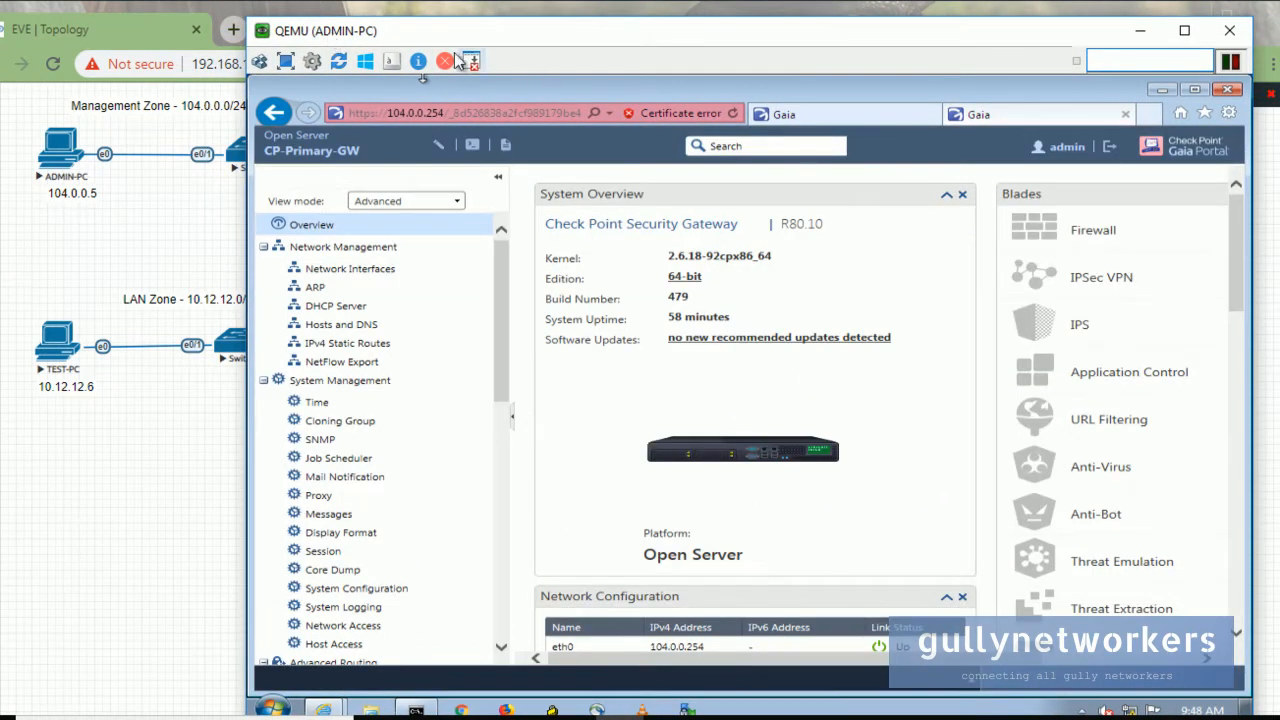
Open Network Management > Network Interfaces, listing eth0 at 104.0.0.254 and unaddressed eth1–eth3.
{"action": "left_click", "coordinate": [1184, 30]}
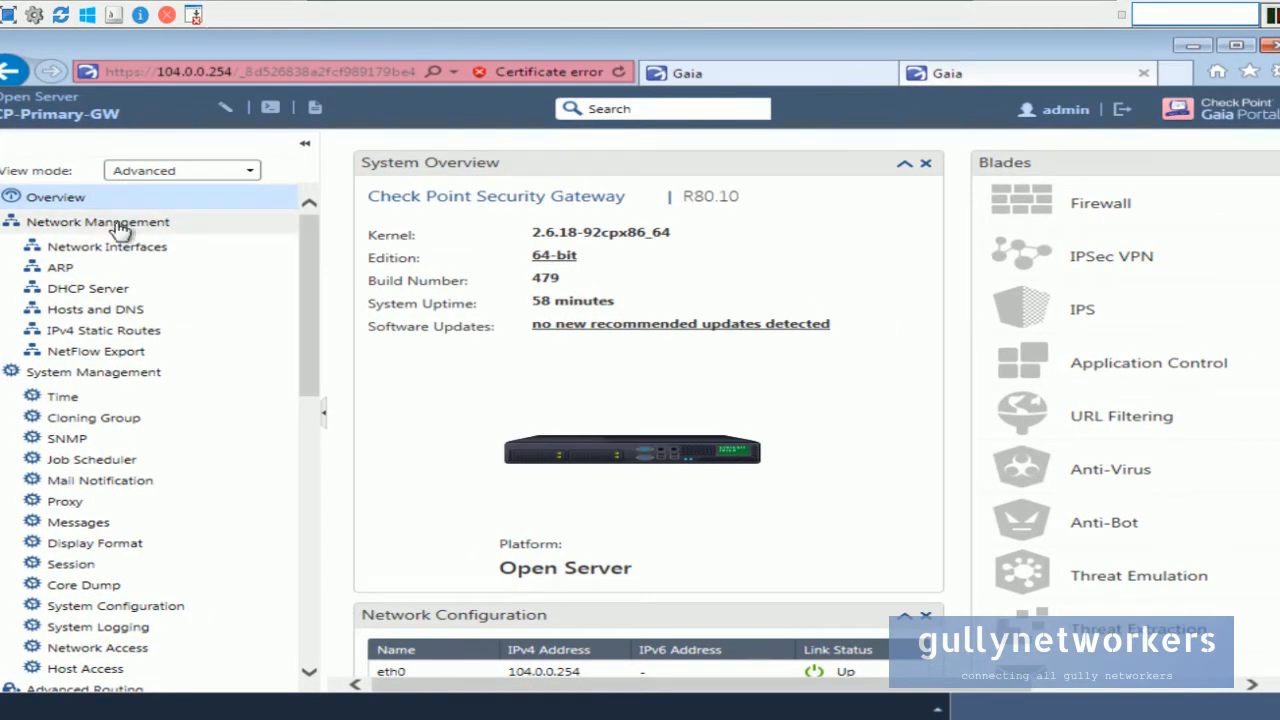
{"action": "left_click", "coordinate": [137, 254]}
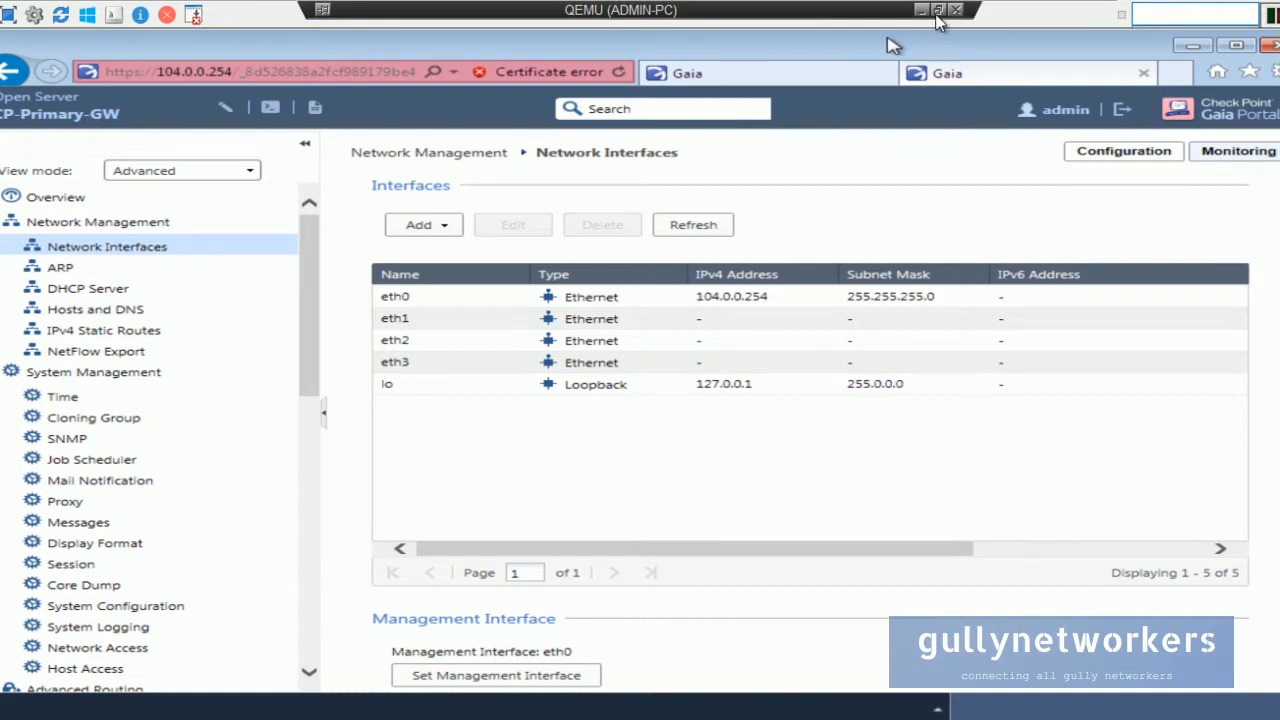
{"action": "left_click", "coordinate": [937, 16]}
{"action": "left_click_drag", "start_coordinate": [459, 39], "coordinate": [745, 64]}
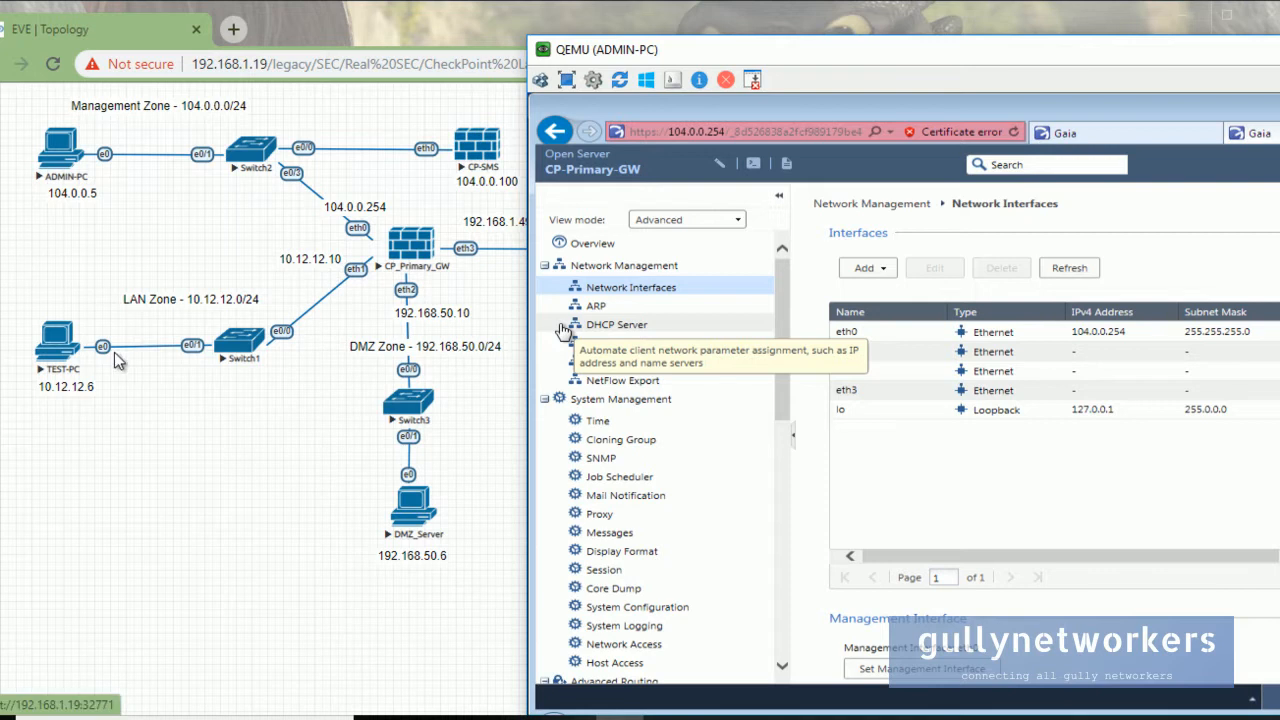
Enable eth1 with static IPv4 address 10.12.12.10 and mask 255.255.255.0, then save.
{"action": "double_click", "coordinate": [1016, 357]}
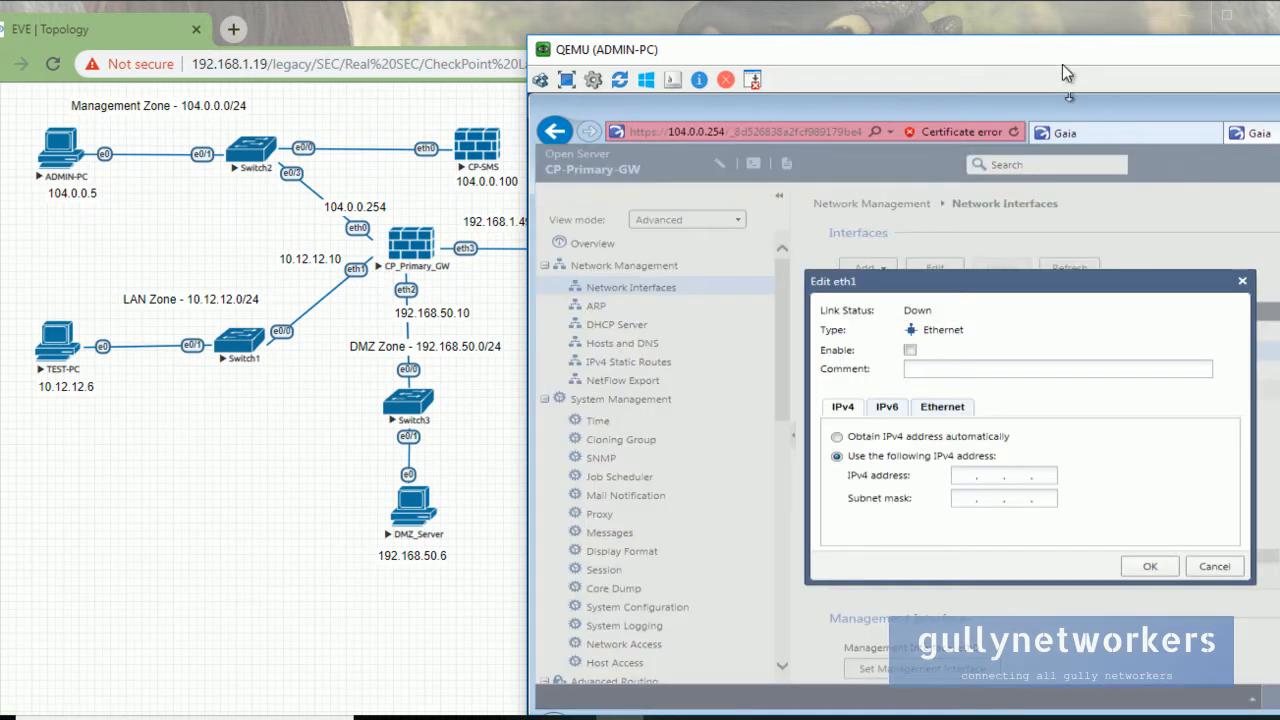
{"action": "left_click", "coordinate": [910, 351]}
{"action": "left_click", "coordinate": [837, 437]}
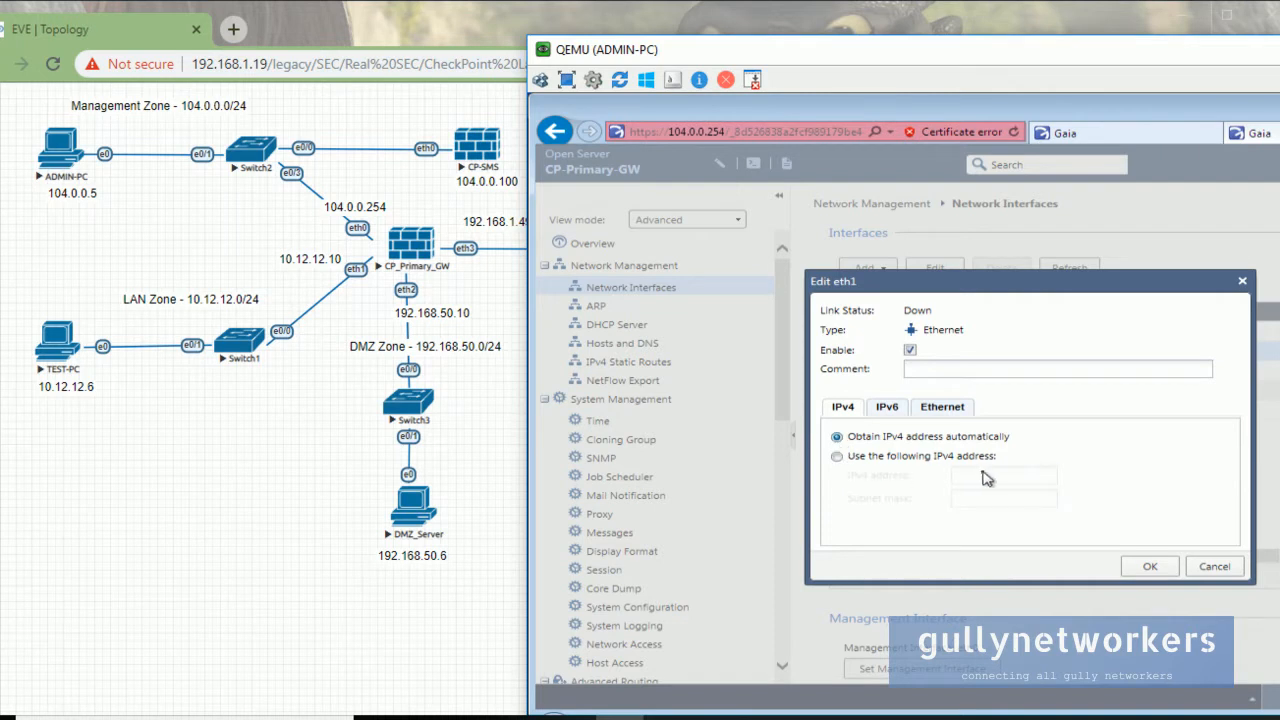
{"action": "left_click", "coordinate": [838, 457]}
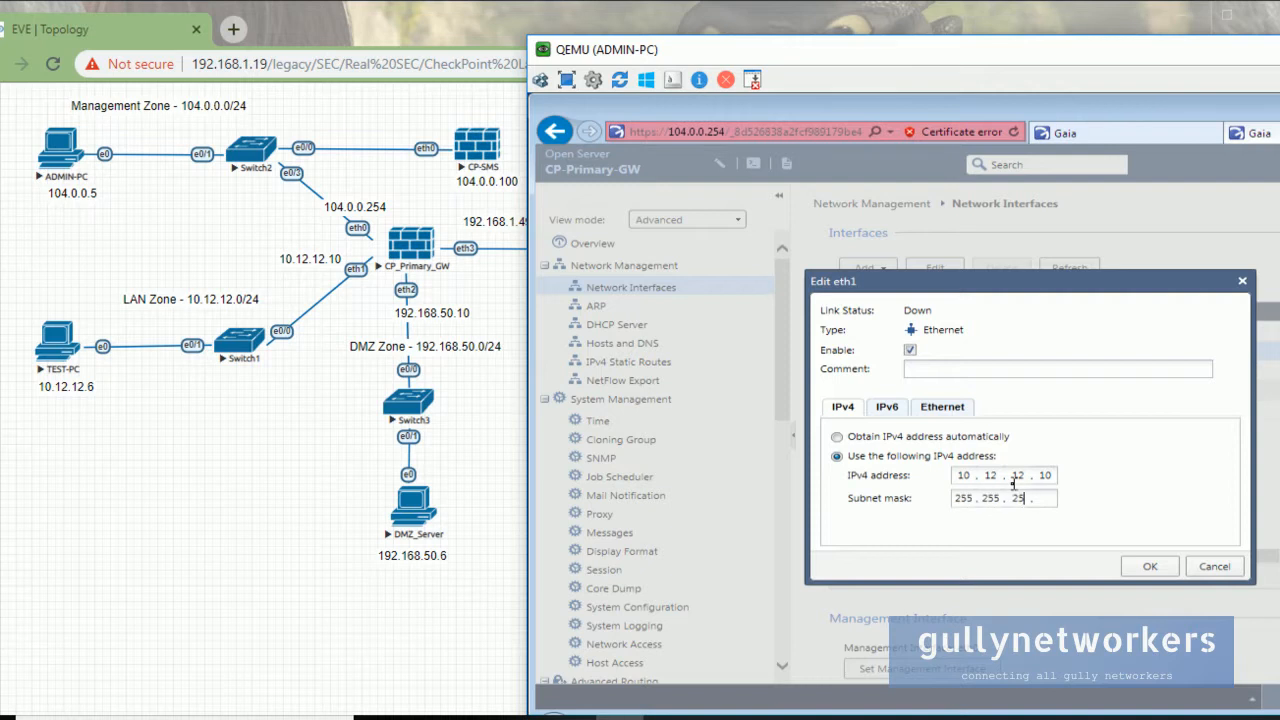
{"action": "type", "text": "0"}
{"action": "left_click", "coordinate": [1151, 574]}
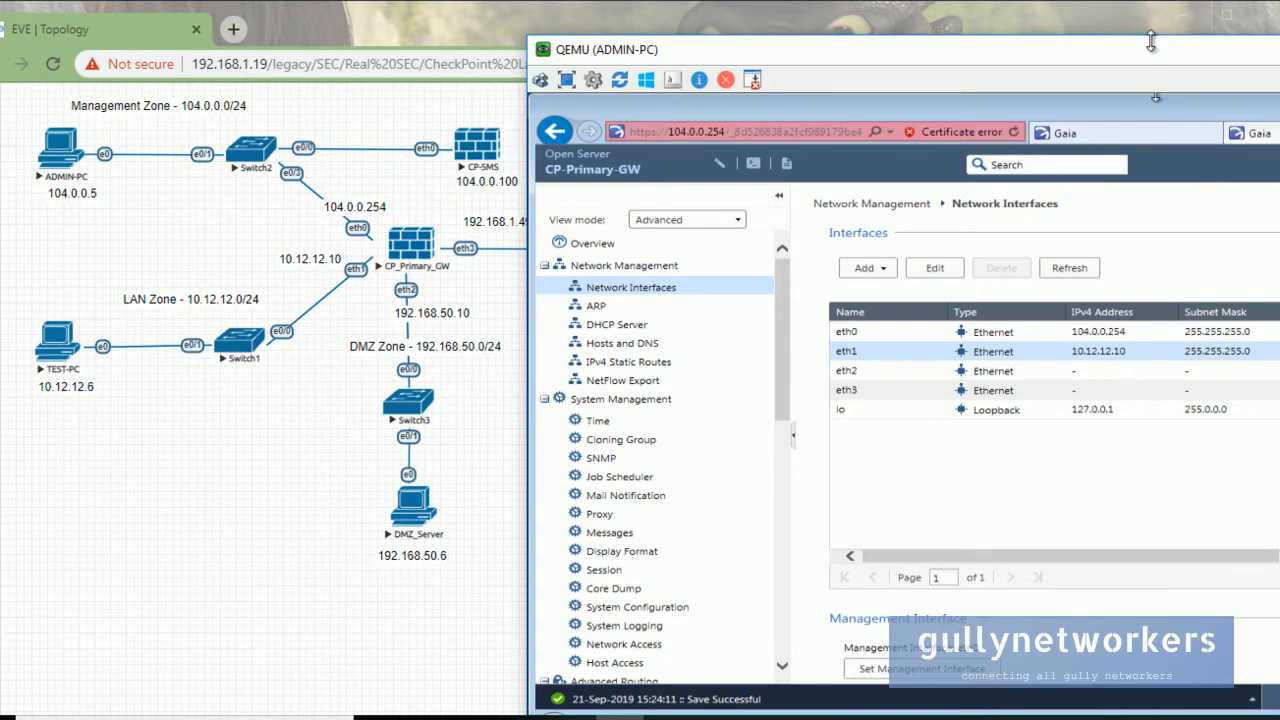
Enable eth2 with 192.168.50.10 / 255.255.255.0, reviewing its IPv6 and Ethernet settings before saving.
{"action": "left_click_drag", "start_coordinate": [1151, 38], "coordinate": [1007, 38]}
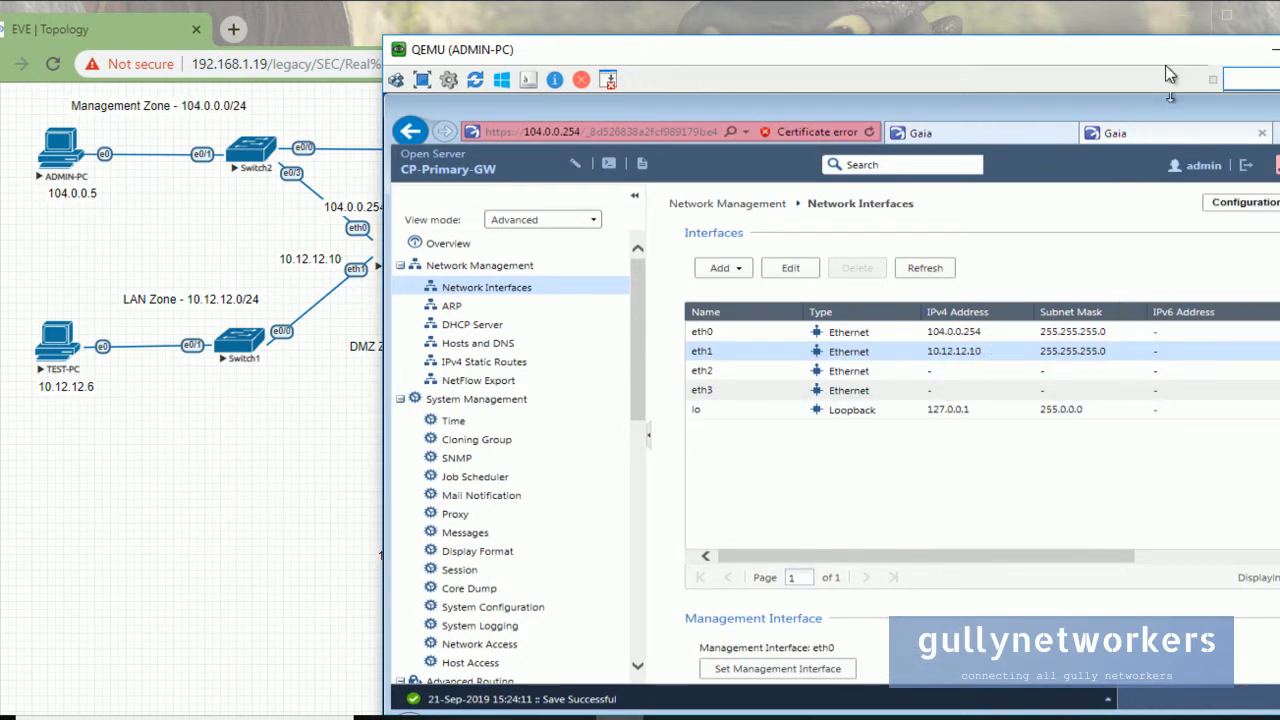
{"action": "left_click_drag", "start_coordinate": [1172, 57], "coordinate": [1278, 77]}
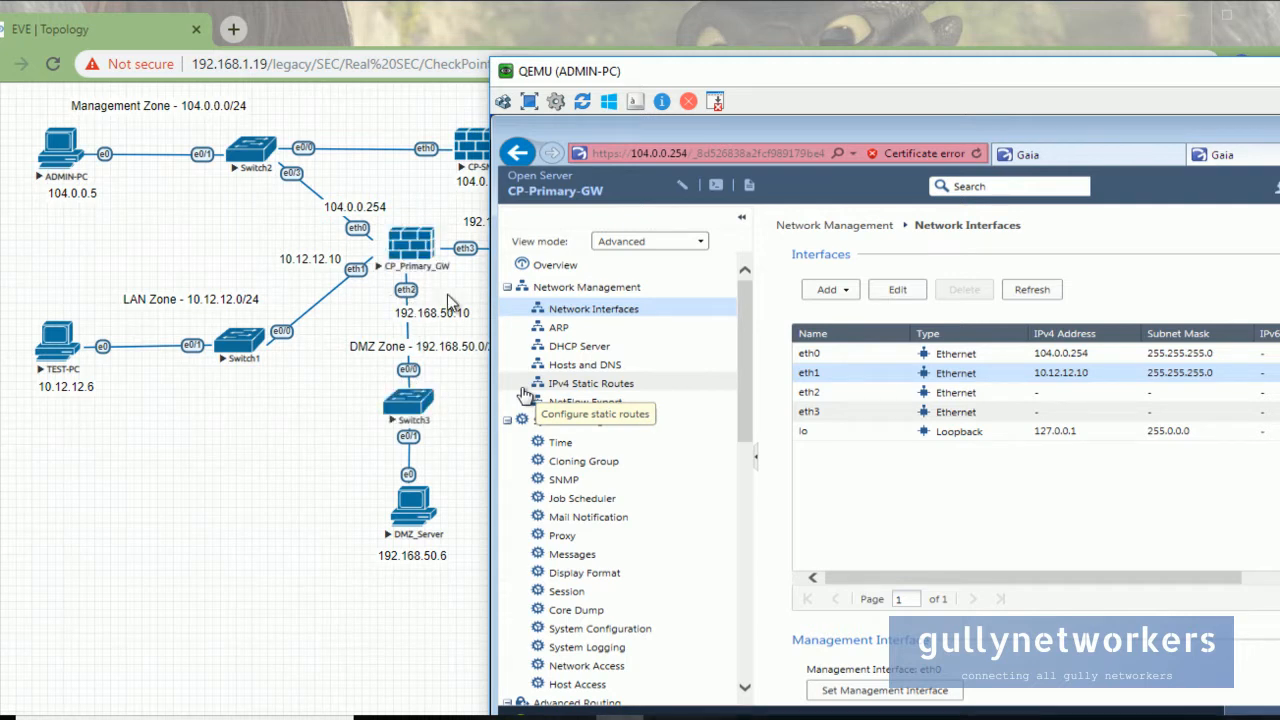
{"action": "left_click", "coordinate": [968, 397]}
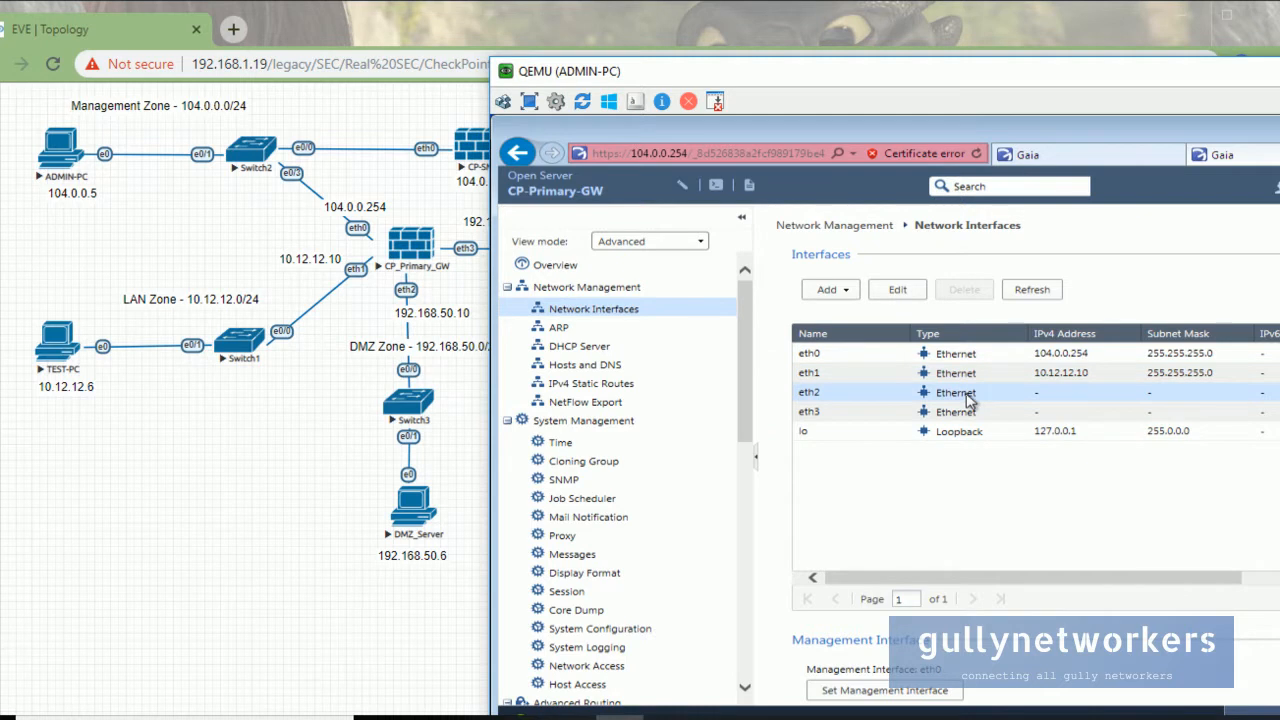
{"action": "double_click", "coordinate": [968, 397]}
{"action": "left_click", "coordinate": [873, 371]}
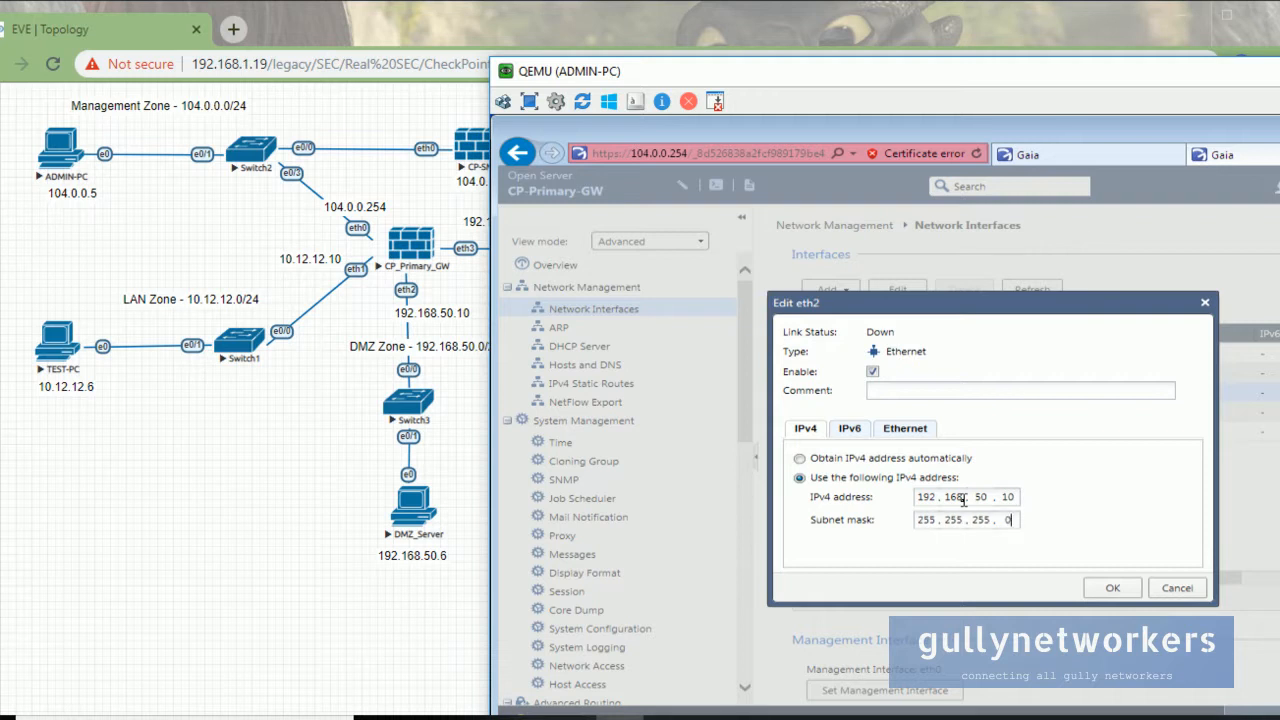
{"action": "left_click", "coordinate": [868, 435]}
{"action": "left_click", "coordinate": [901, 438]}
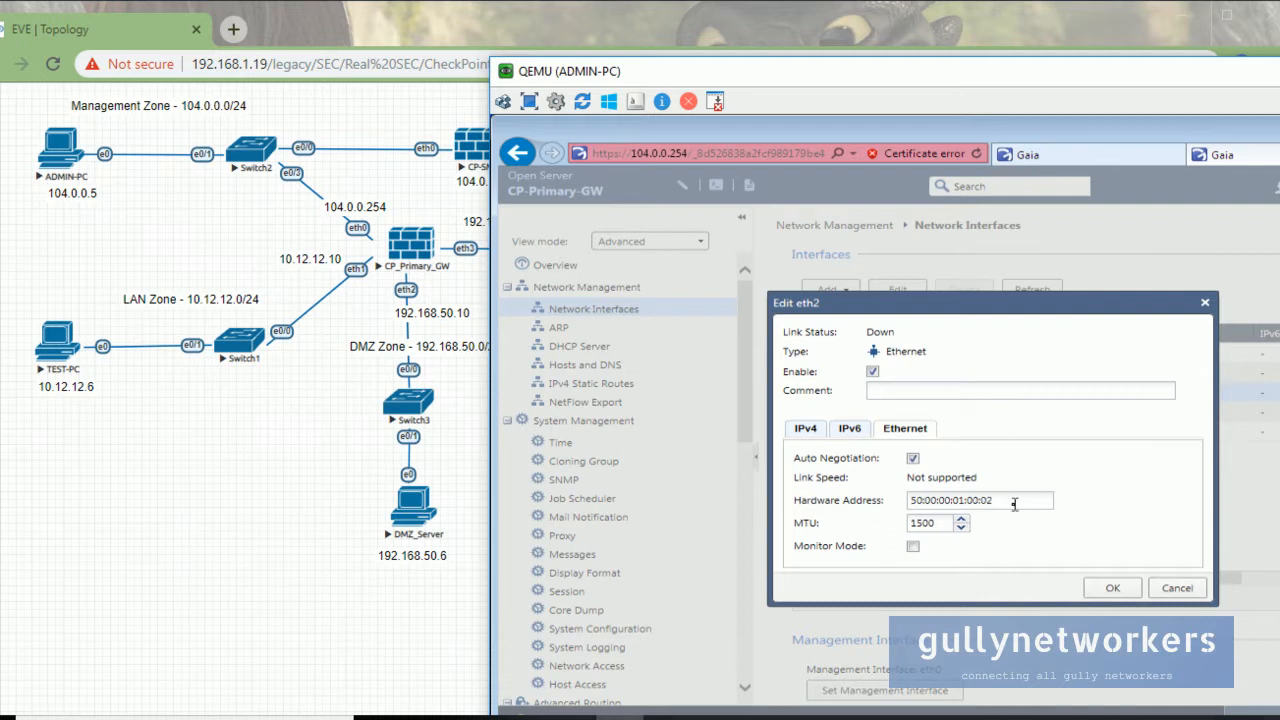
{"action": "left_click_drag", "start_coordinate": [1014, 504], "coordinate": [890, 507]}
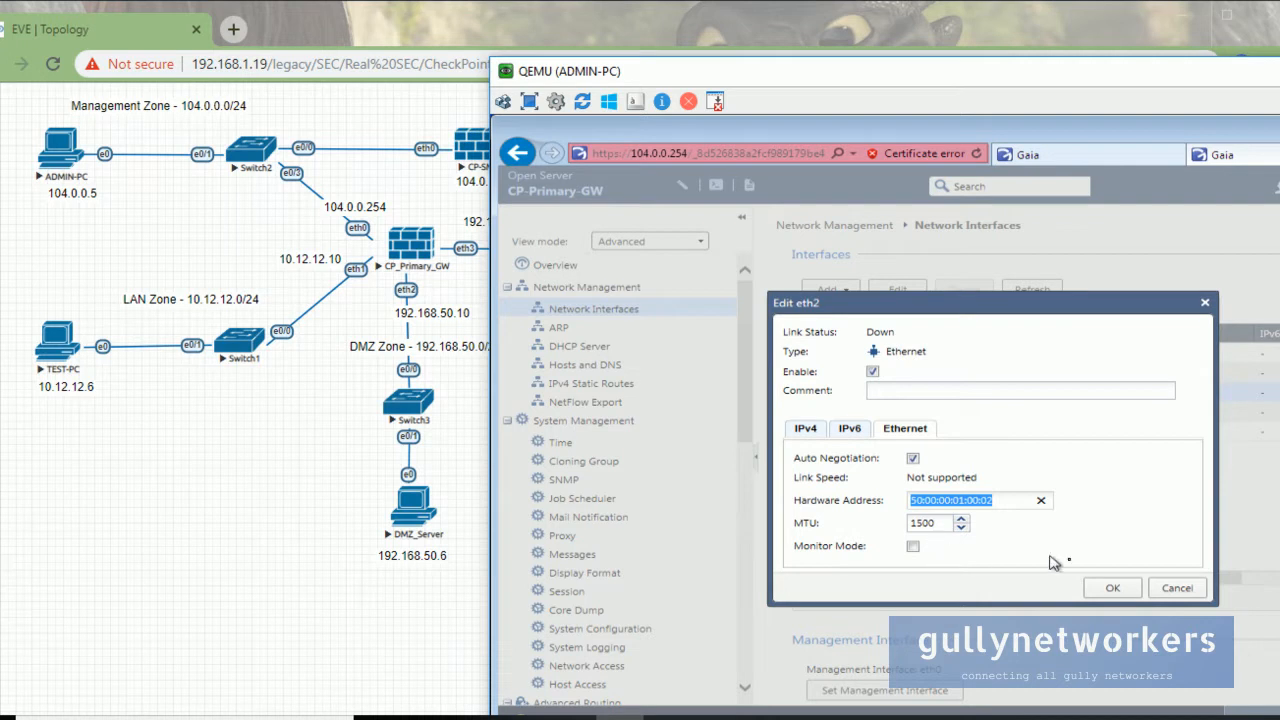
{"action": "left_click", "coordinate": [1124, 588]}
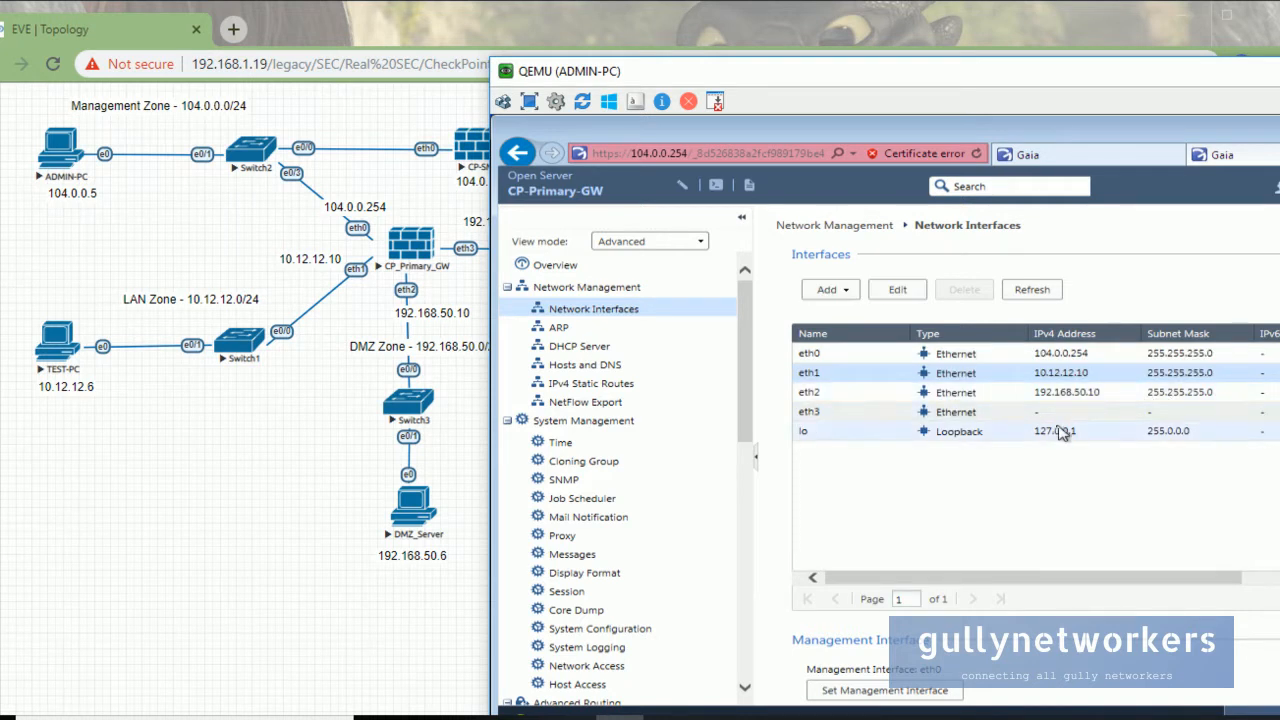
{"action": "left_click_drag", "start_coordinate": [582, 76], "coordinate": [581, 336]}
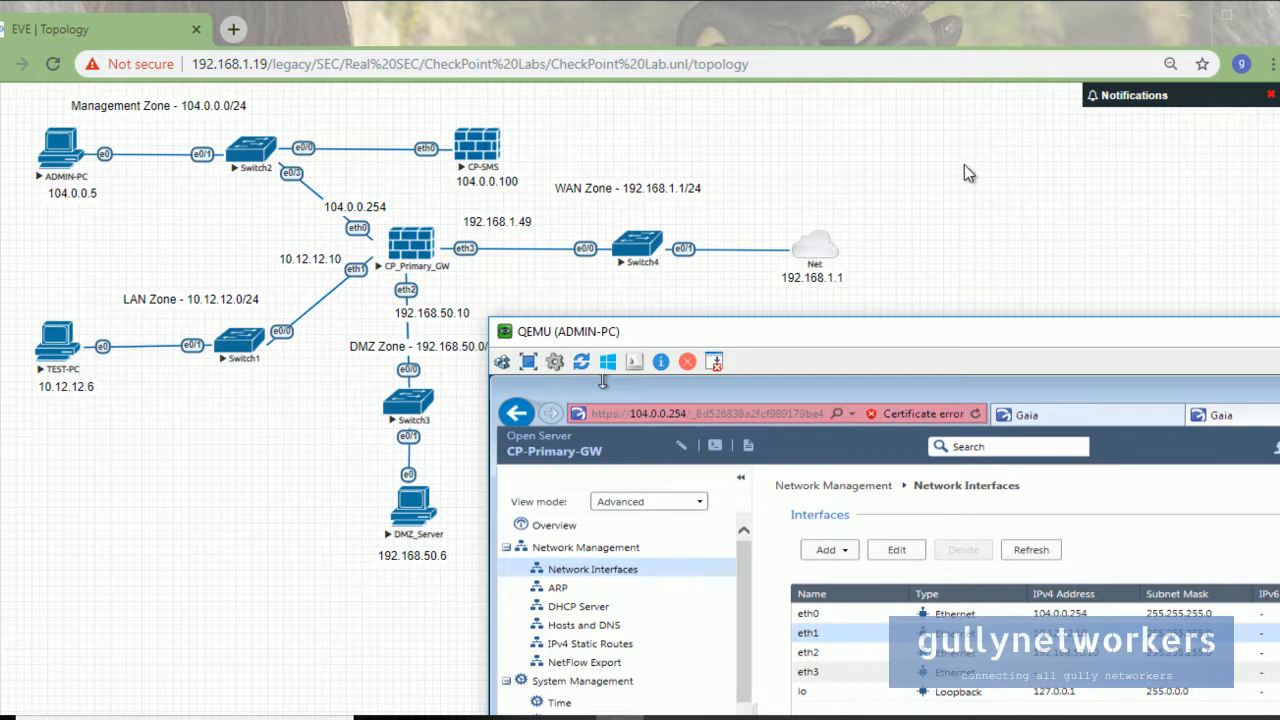
Add a new Network object of type Management(Cloud0) to the EVE-NG topology.
{"action": "right_click", "coordinate": [990, 168]}
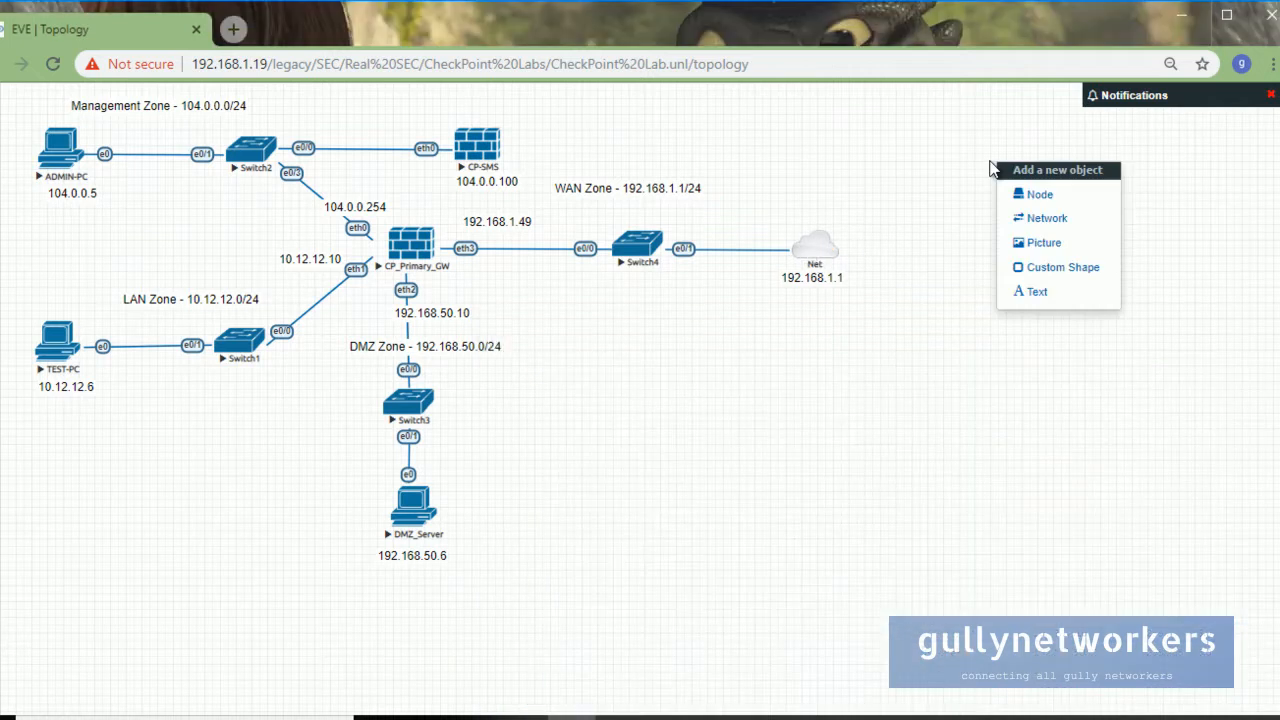
{"action": "left_click", "coordinate": [1022, 218]}
{"action": "left_click", "coordinate": [682, 277]}
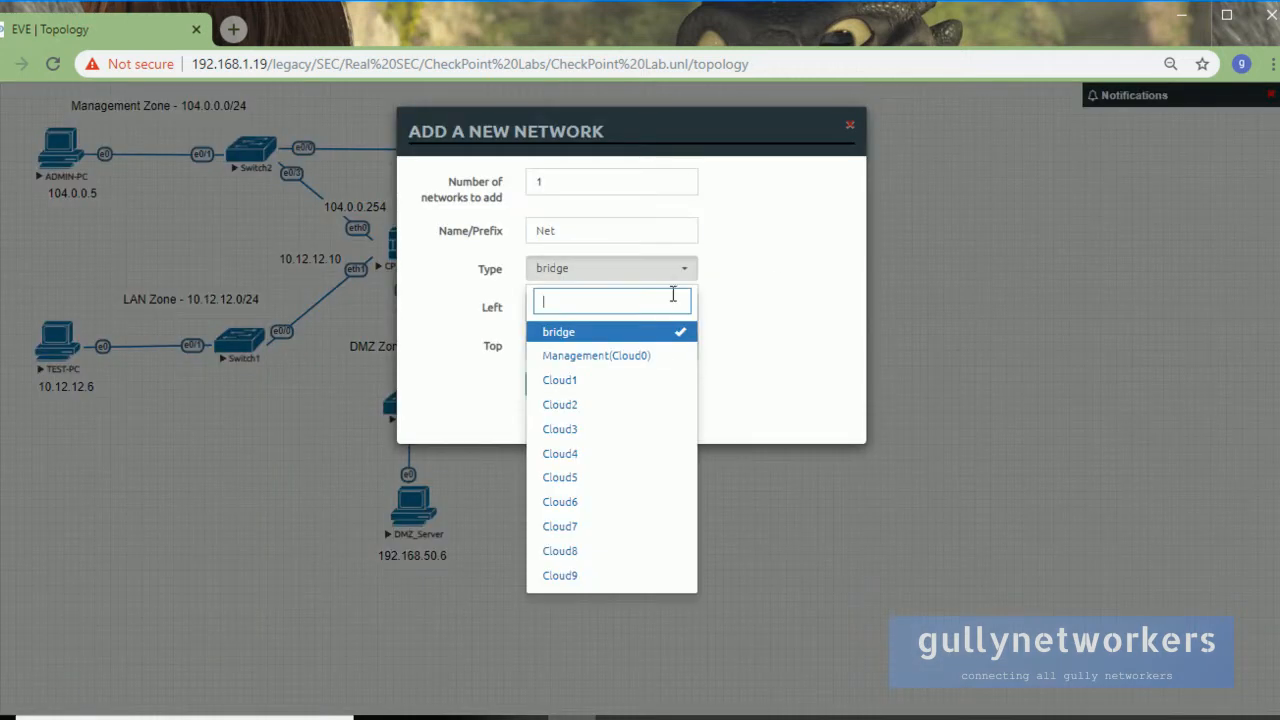
{"action": "left_click", "coordinate": [658, 356]}
{"action": "left_click", "coordinate": [553, 390]}
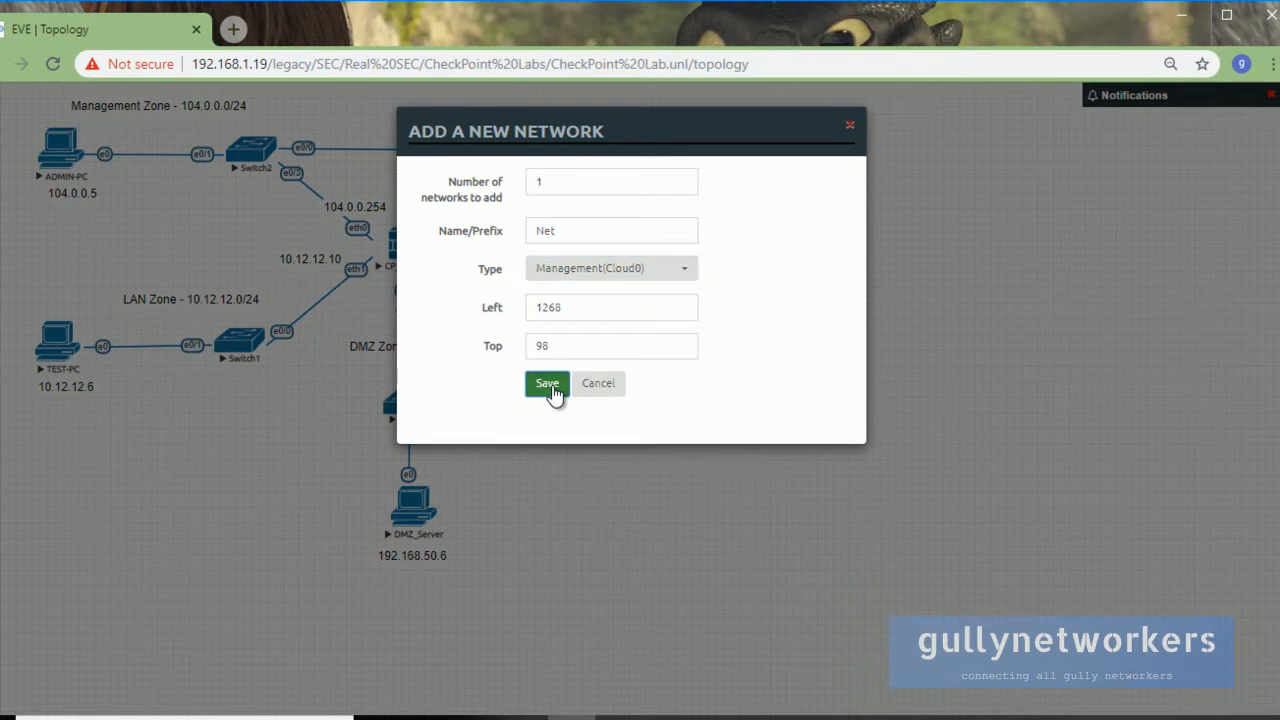
Place the new Net cloud right of the WAN cloud, then return to ADMIN-PC's Gaia window.
{"action": "left_click_drag", "start_coordinate": [1016, 184], "coordinate": [1020, 240]}
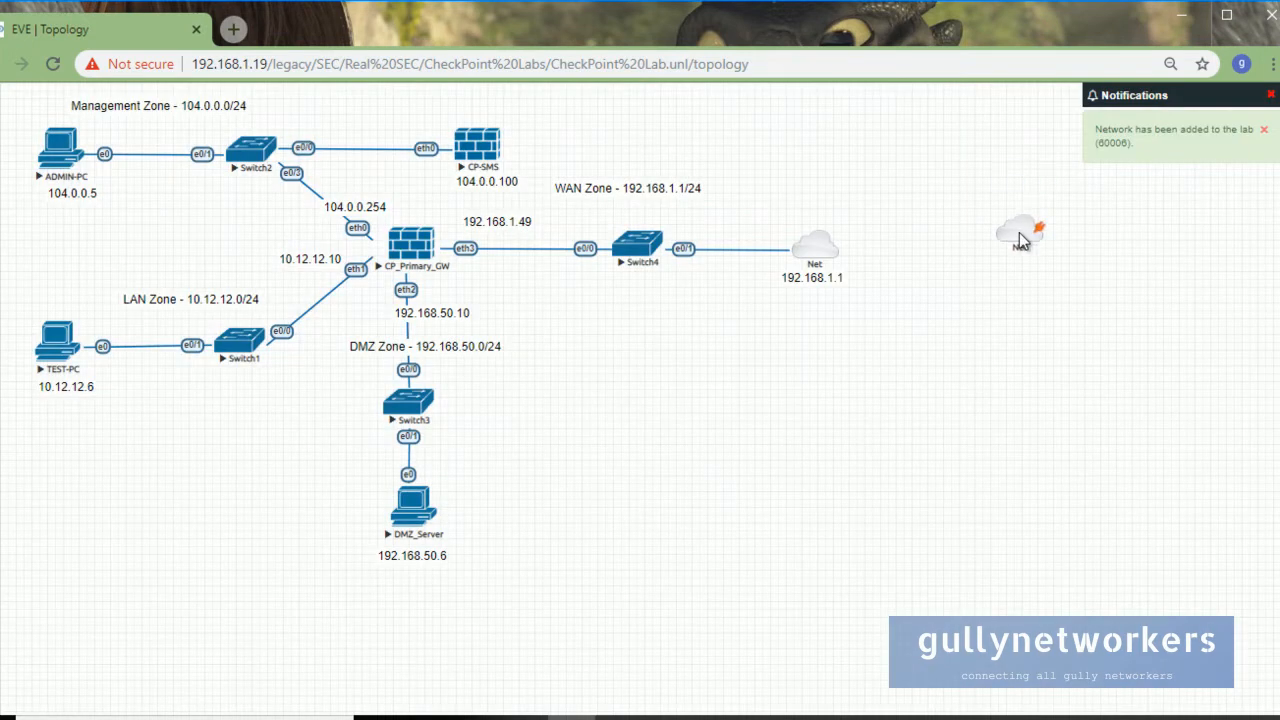
{"action": "right_click", "coordinate": [1020, 240]}
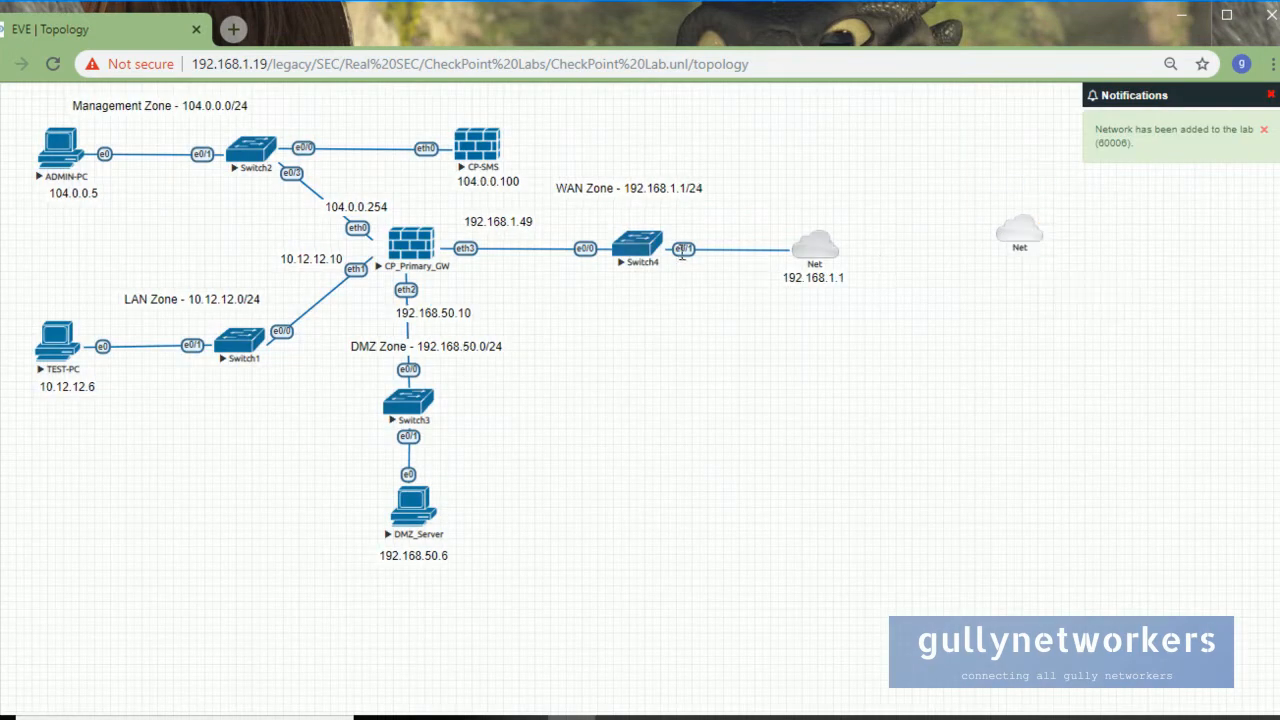
{"action": "mouse_move", "coordinate": [1040, 232]}
{"action": "left_click_drag", "start_coordinate": [1040, 232], "coordinate": [1068, 247]}
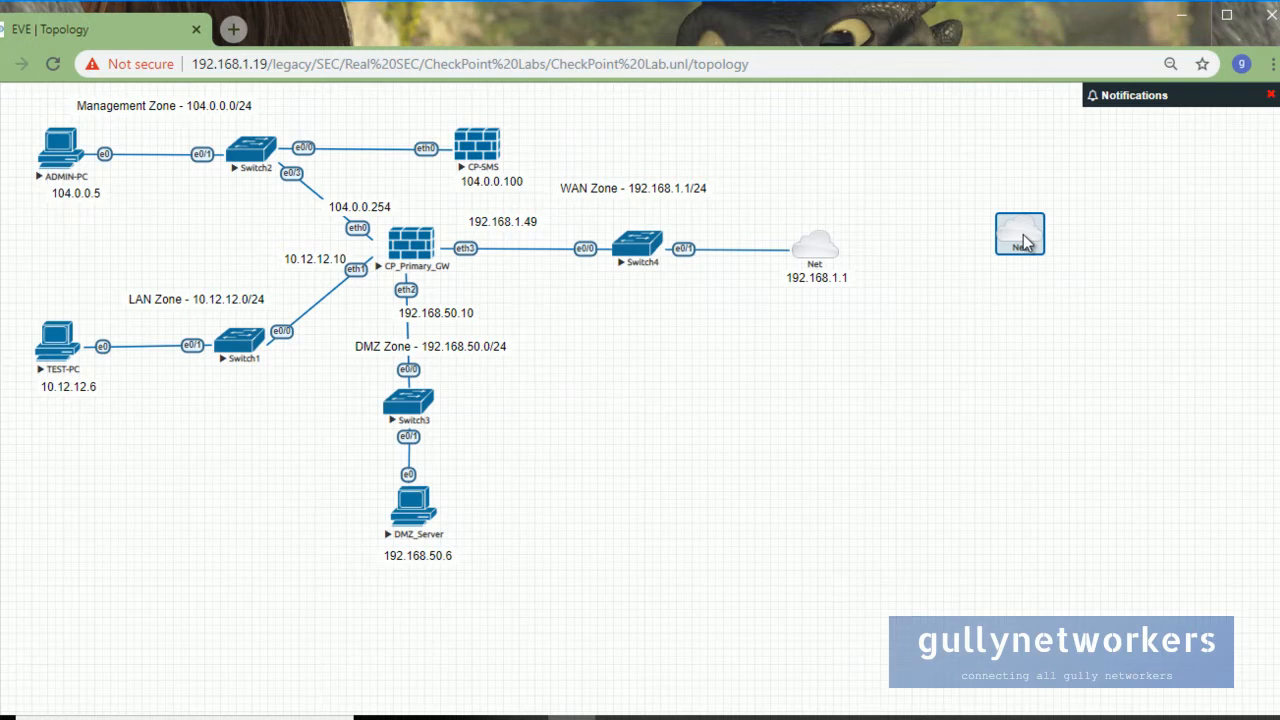
{"action": "left_click_drag", "start_coordinate": [1031, 229], "coordinate": [1241, 505]}
{"action": "mouse_move", "coordinate": [1044, 240]}
{"action": "left_click_drag", "start_coordinate": [1084, 259], "coordinate": [1206, 329]}
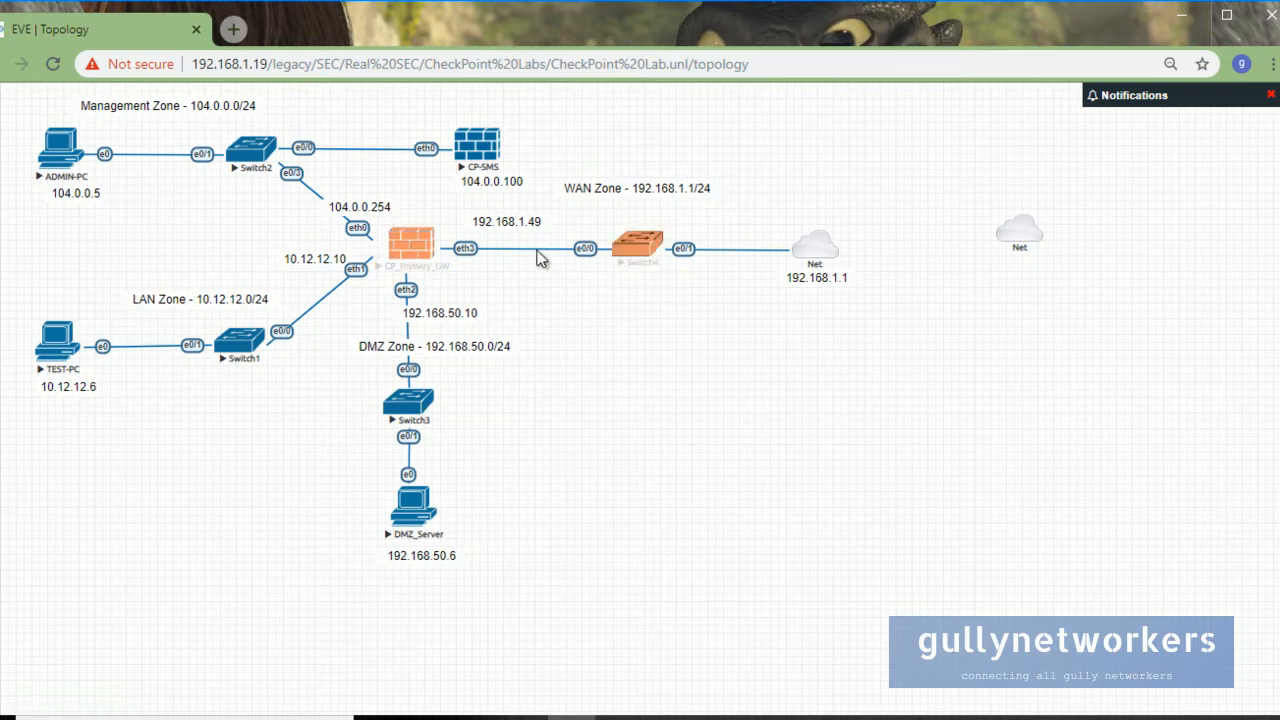
{"action": "mouse_move", "coordinate": [825, 262]}
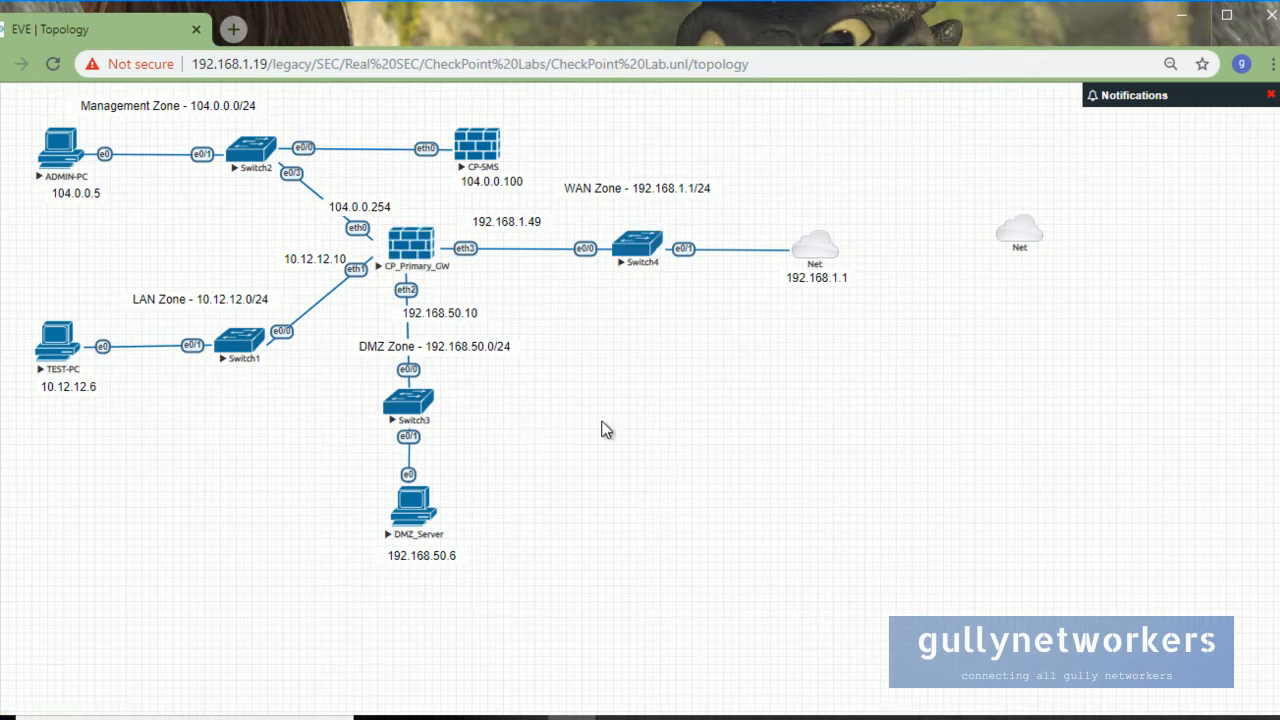
{"action": "left_click", "coordinate": [628, 714]}
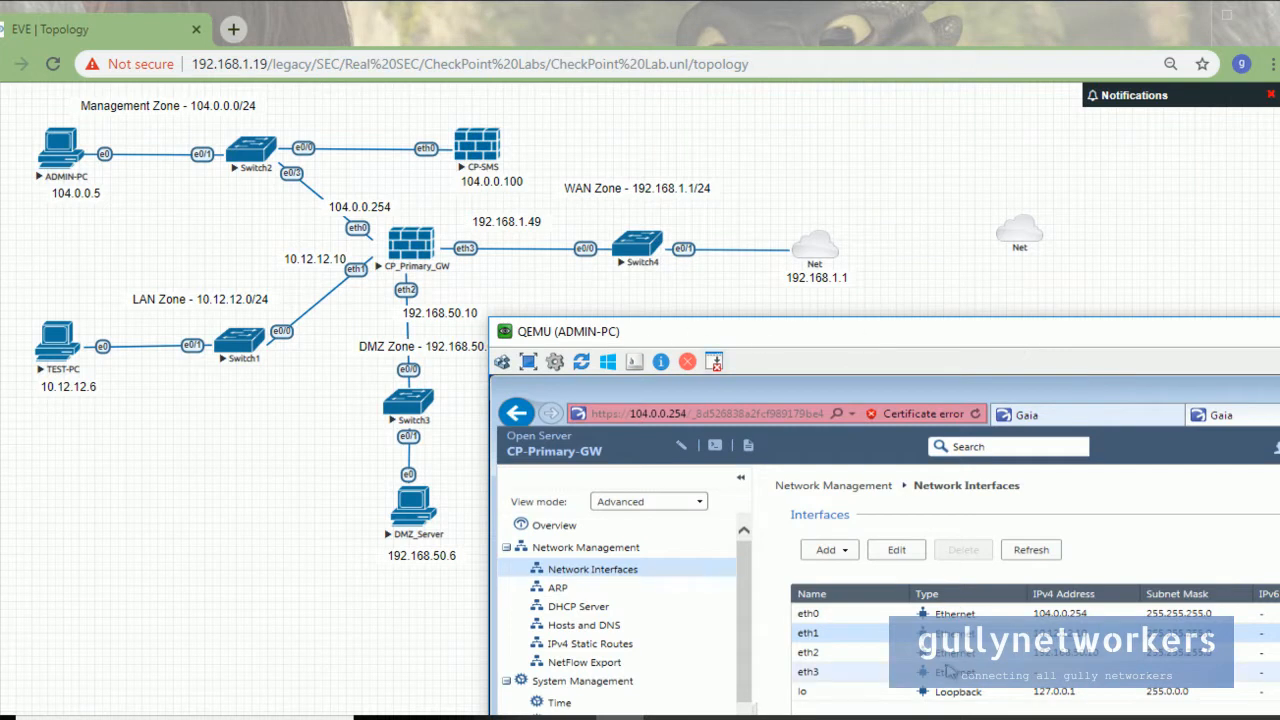
Enable eth3 with IPv4 address 192.168.1.49 and subnet mask 255.255.255.0.
{"action": "left_click", "coordinate": [1020, 675]}
{"action": "double_click", "coordinate": [1010, 680]}
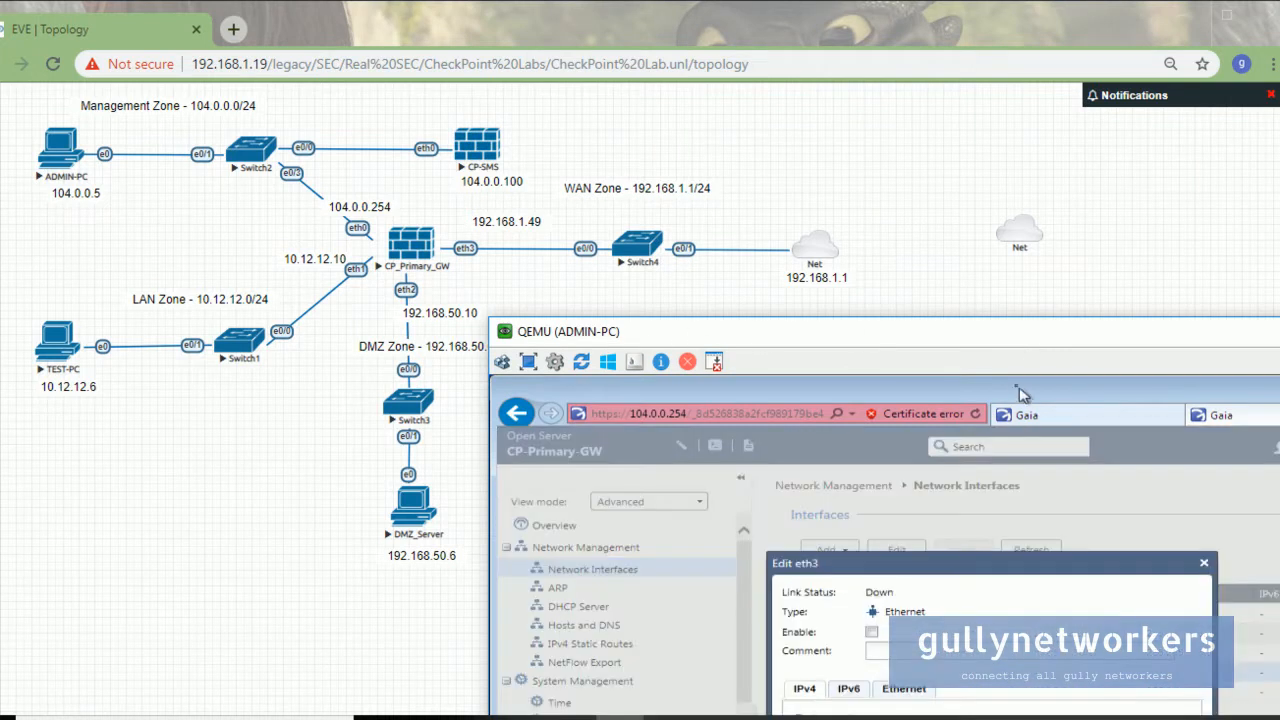
{"action": "left_click_drag", "start_coordinate": [897, 334], "coordinate": [972, 91]}
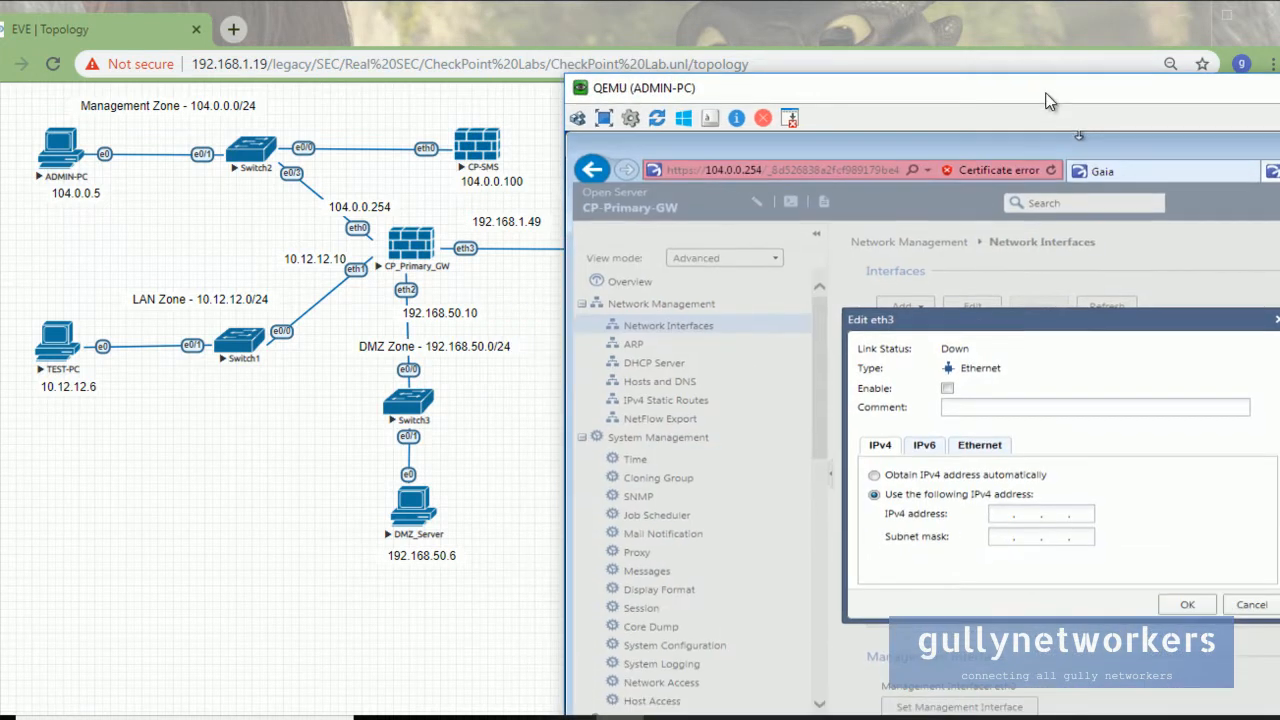
{"action": "left_click", "coordinate": [947, 389]}
{"action": "left_click", "coordinate": [993, 514]}
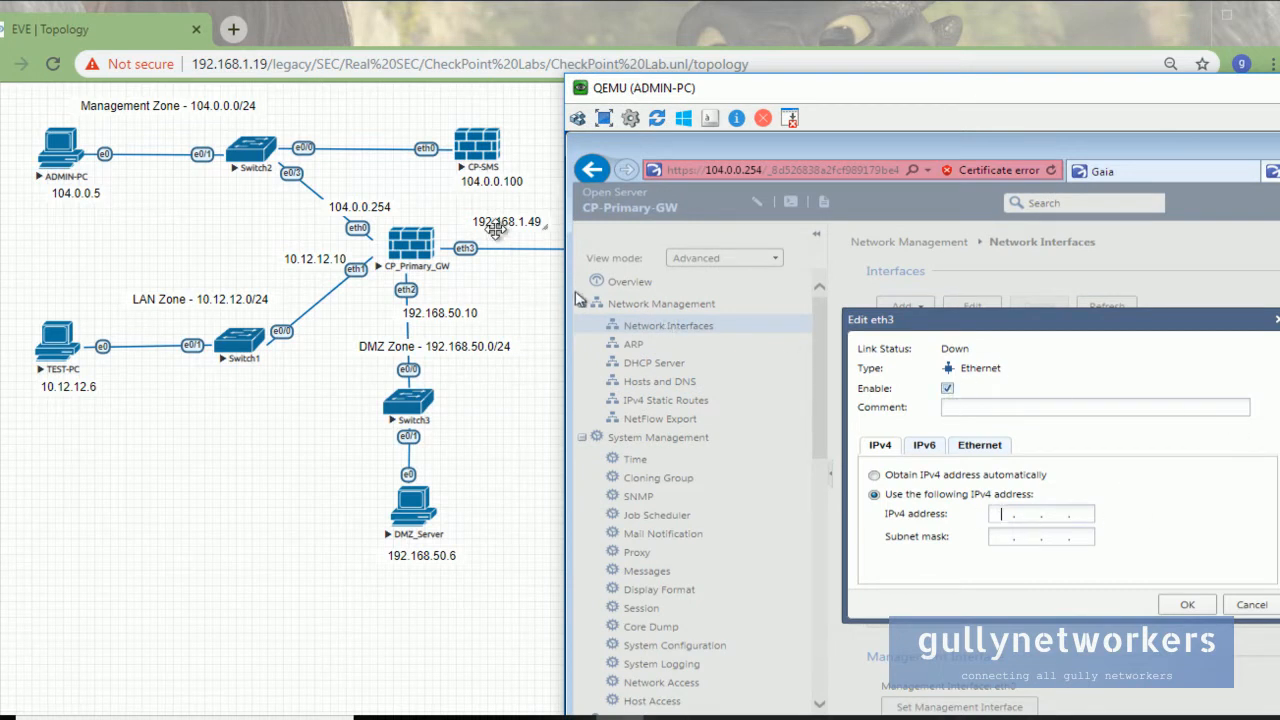
{"action": "type", "text": "192168"}
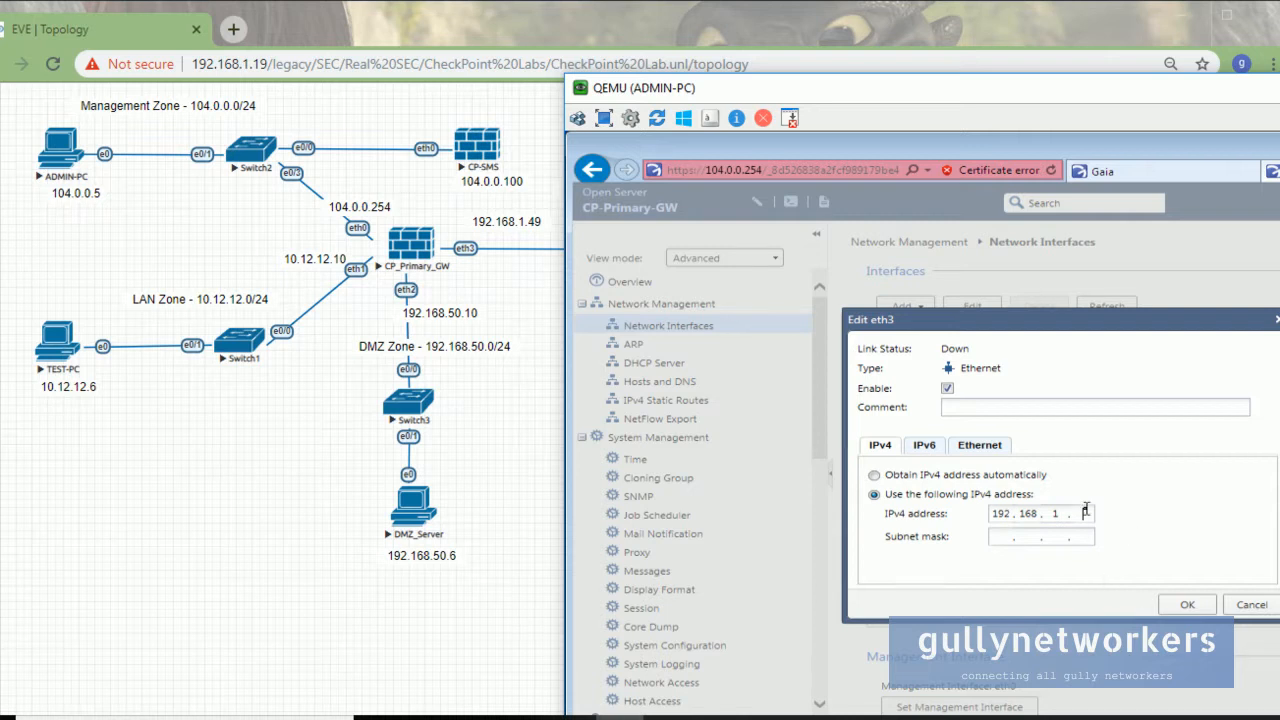
{"action": "type", "text": "49"}
{"action": "key", "text": "Tab"}
{"action": "type", "text": "255 . 255 . 255 . 0"}
{"action": "left_click", "coordinate": [1183, 604]}
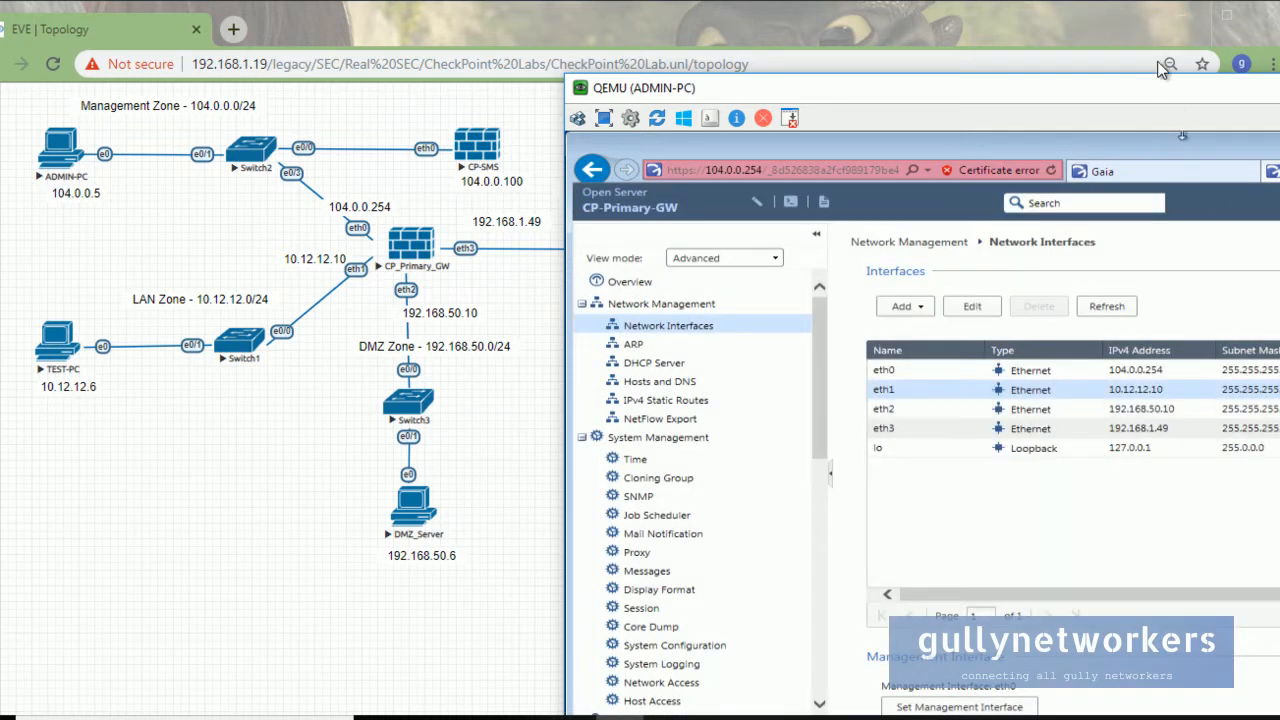
{"action": "left_click_drag", "start_coordinate": [1170, 96], "coordinate": [991, 95]}
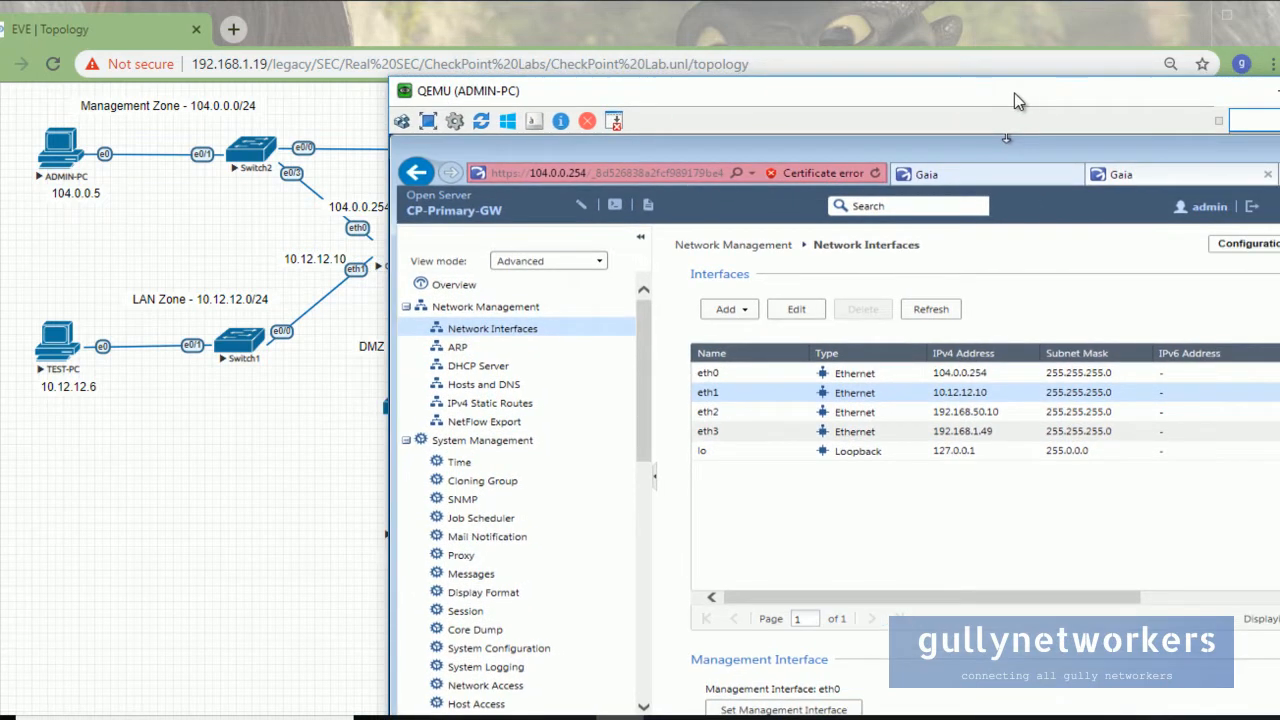
Restore ADMIN-PC briefly to recheck the addressed interfaces, then minimise it to reveal the topology.
{"action": "left_click", "coordinate": [1262, 98]}
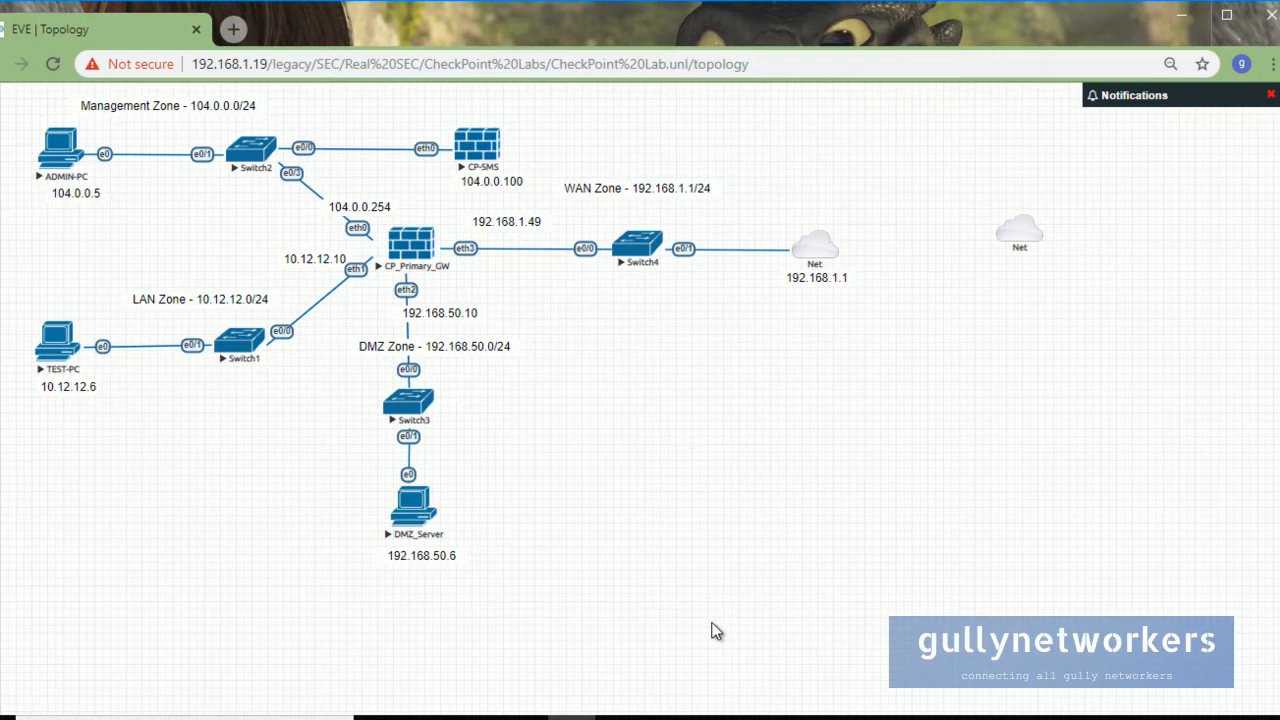
{"action": "left_click", "coordinate": [620, 718]}
{"action": "left_click_drag", "start_coordinate": [875, 100], "coordinate": [723, 40]}
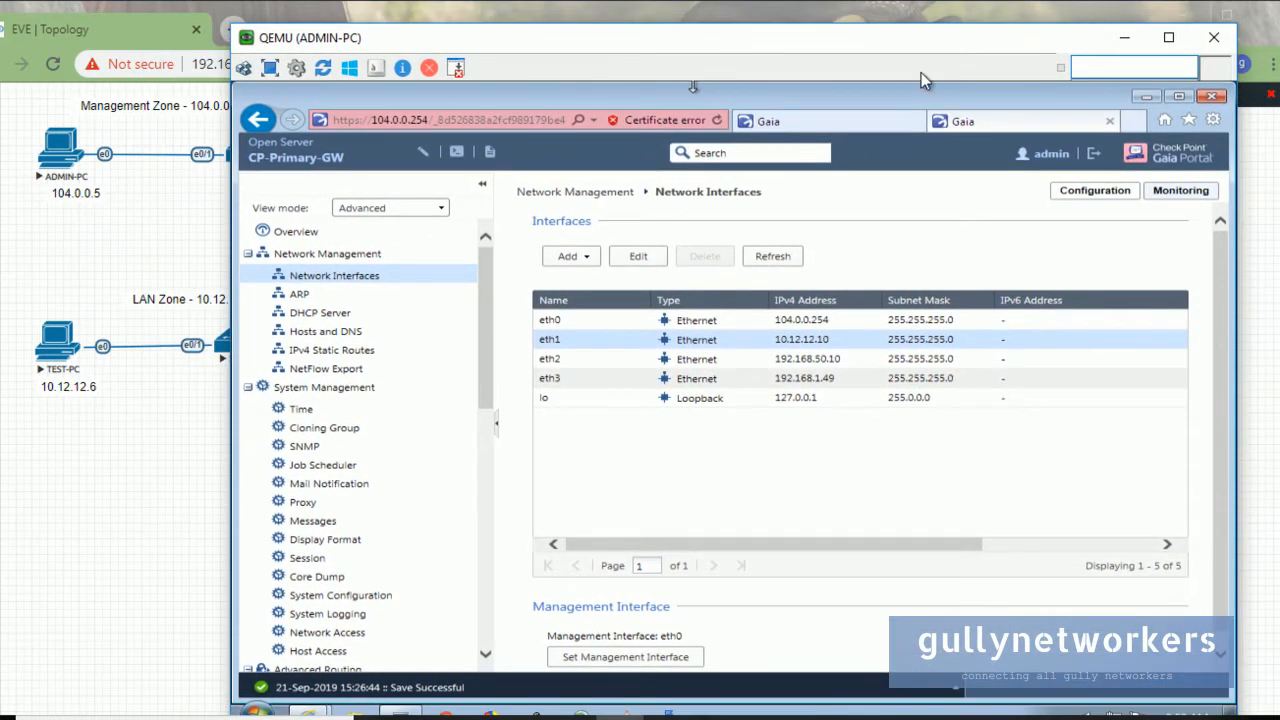
{"action": "left_click", "coordinate": [1124, 37]}
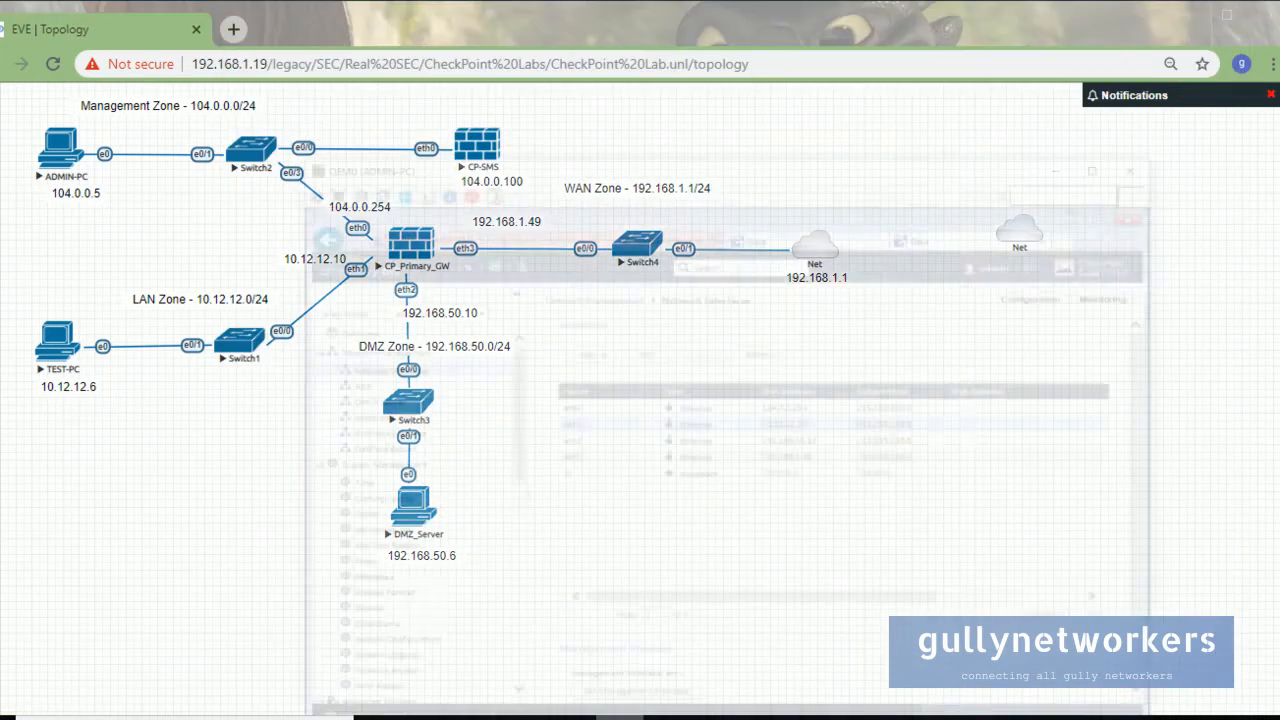
{"action": "left_click", "coordinate": [626, 710]}
{"action": "left_click", "coordinate": [1124, 37]}
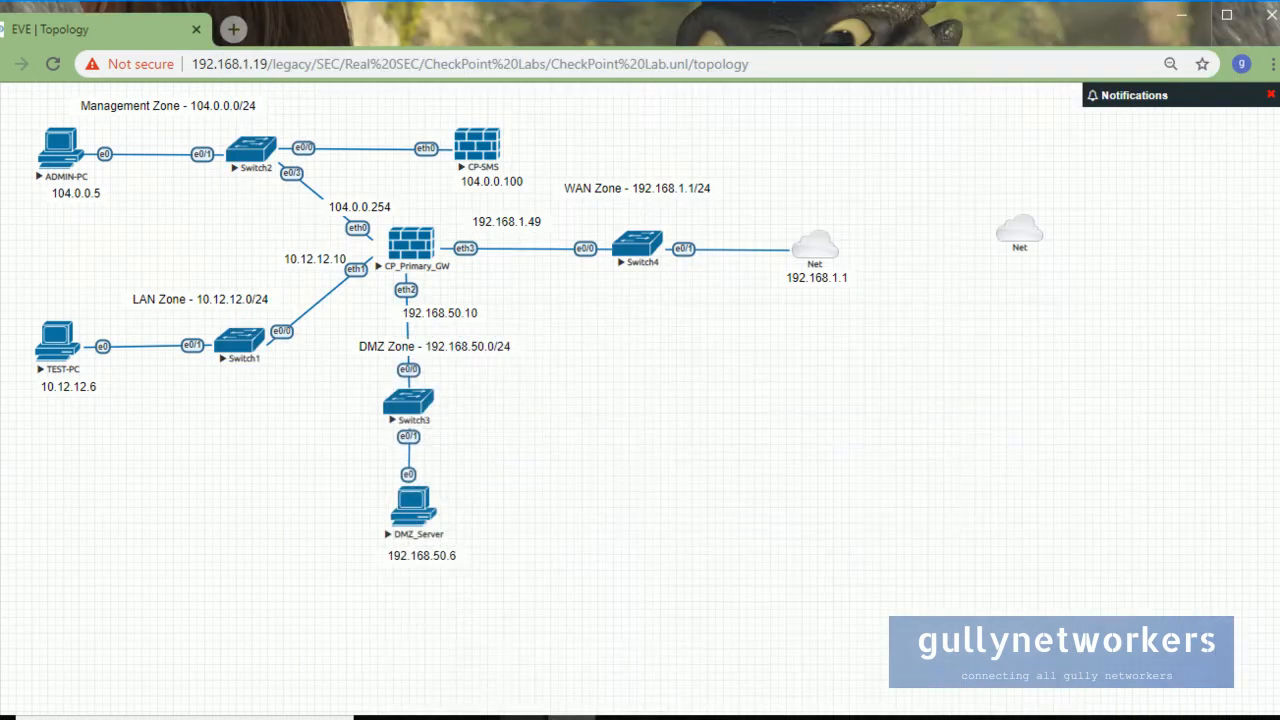
Open the CP_Primary_GW console and log in as admin.
{"action": "mouse_move", "coordinate": [475, 713]}
{"action": "left_click", "coordinate": [440, 662]}
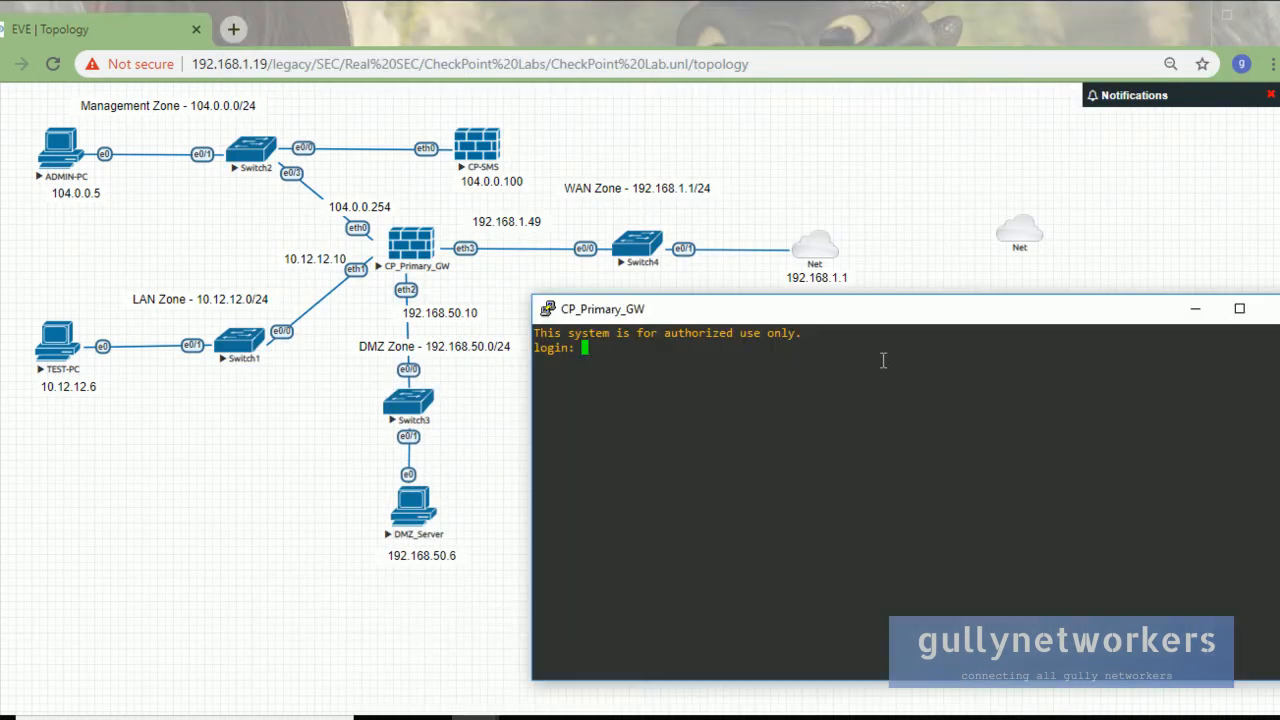
{"action": "type", "text": "admin"}
{"action": "key", "text": "Return"}
{"action": "key", "text": "Return"}
{"action": "key", "text": "Return"}
{"action": "key", "text": "Return"}
{"action": "key", "text": "Return"}
Ping 8.8.8.8 from the gateway, stop it after 100% loss, and minimise the console.
{"action": "type", "text": "ping 8.8.8.8"}
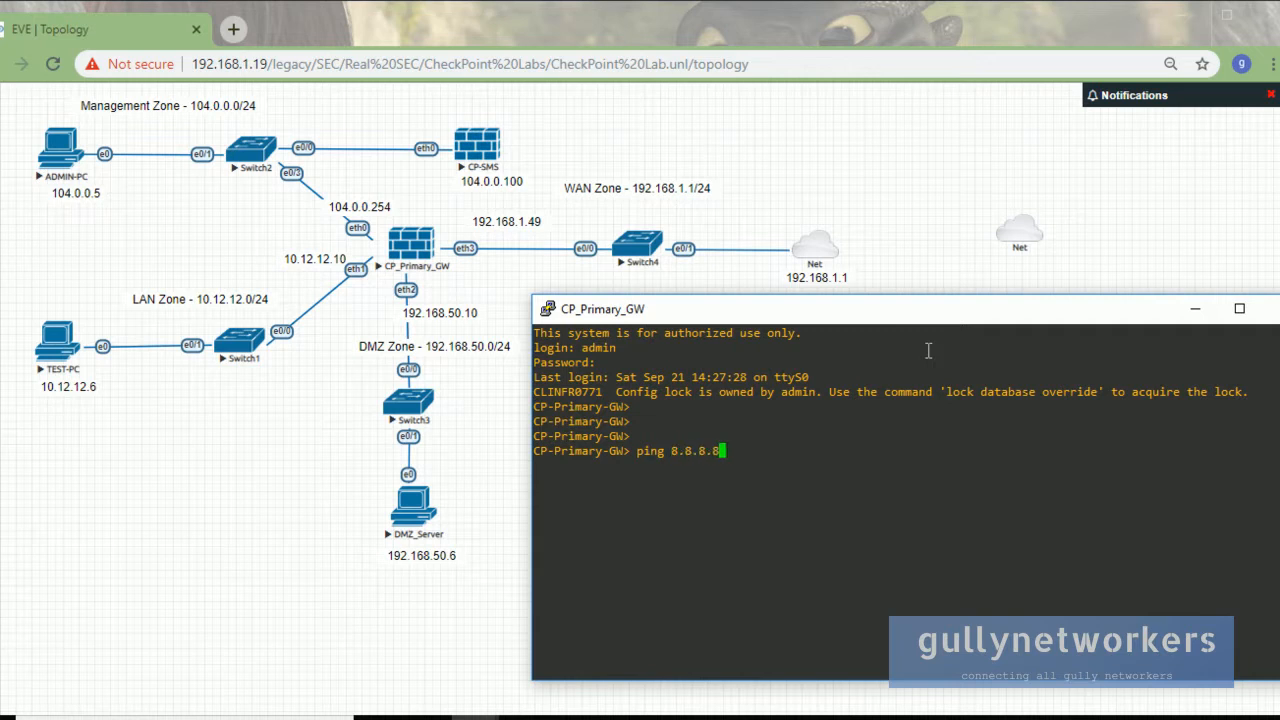
{"action": "key", "text": "Return"}
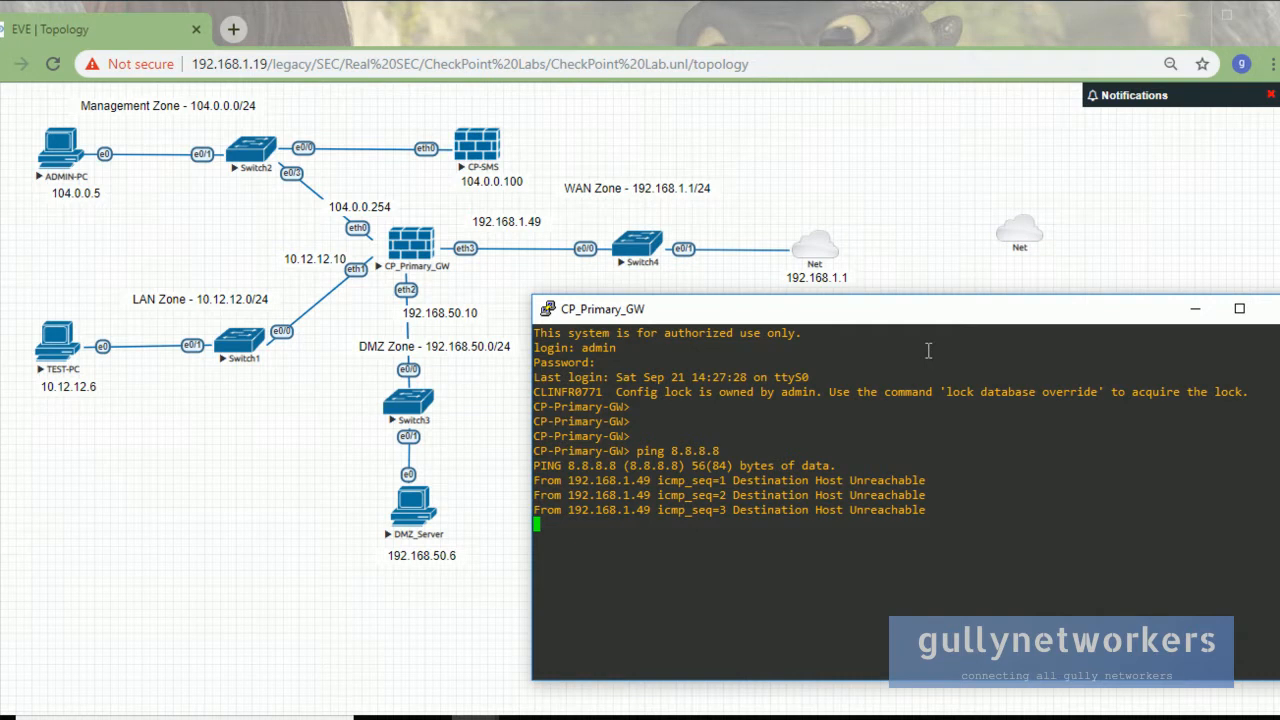
{"action": "key", "text": "ctrl+c"}
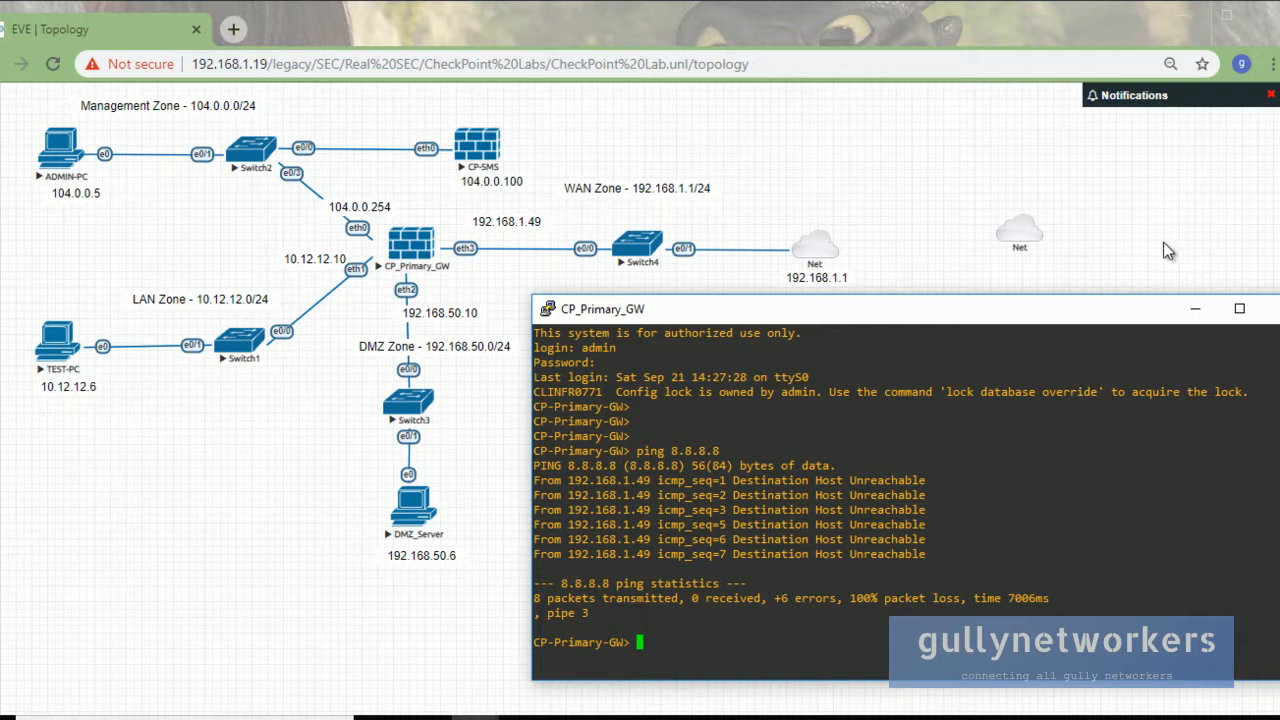
{"action": "left_click", "coordinate": [1194, 307]}
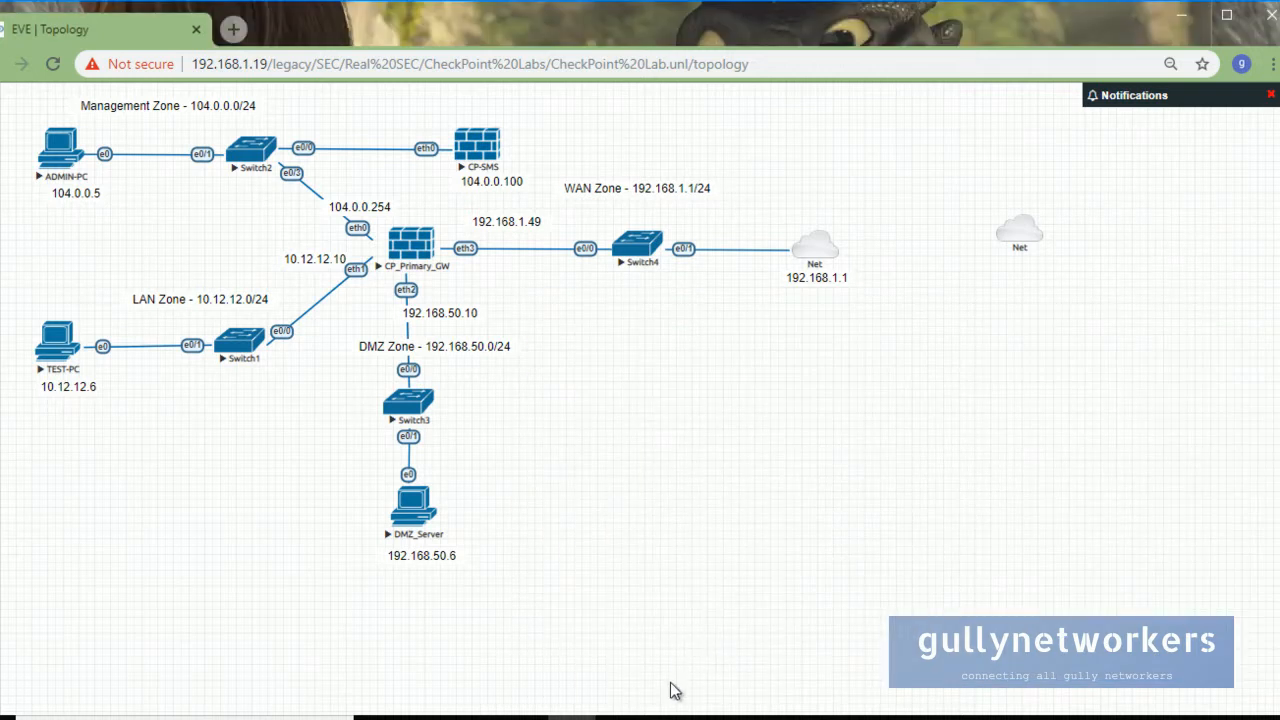
Open the Default IPv4 static route and select its 192.168.1.254 gateway entry.
{"action": "left_click", "coordinate": [596, 716]}
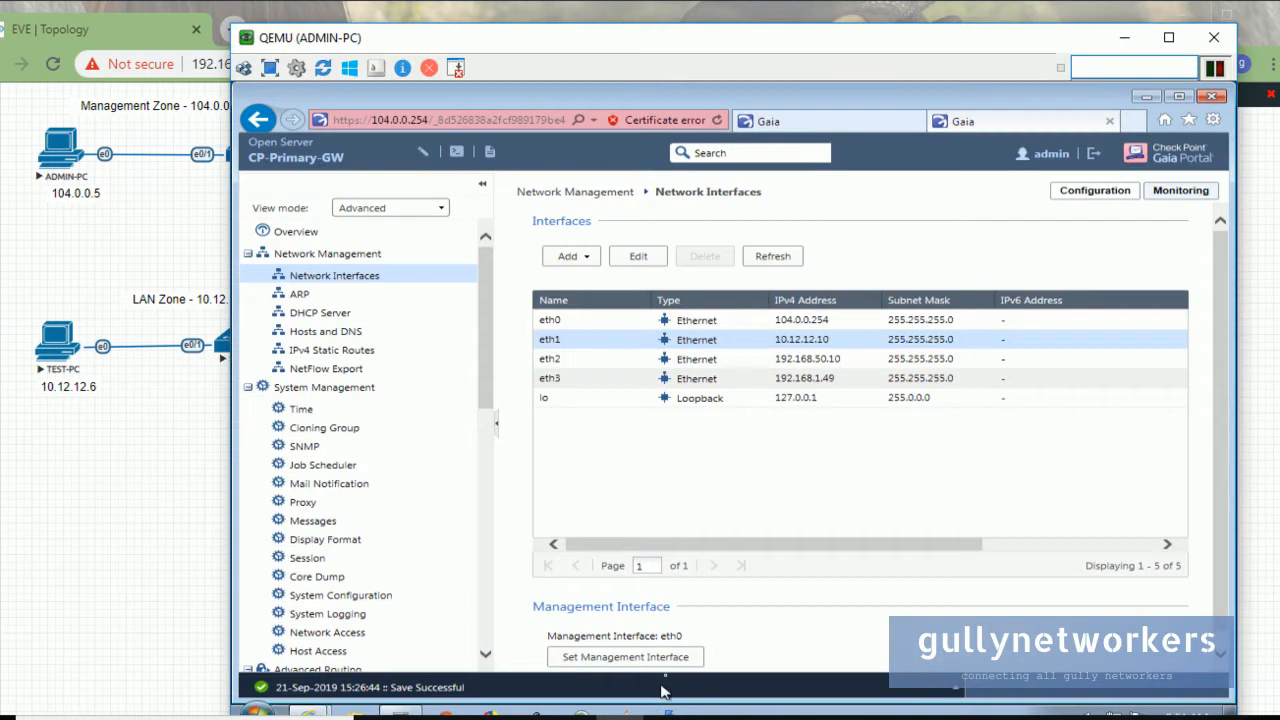
{"action": "left_click", "coordinate": [333, 350]}
{"action": "left_click_drag", "start_coordinate": [415, 40], "coordinate": [493, 50]}
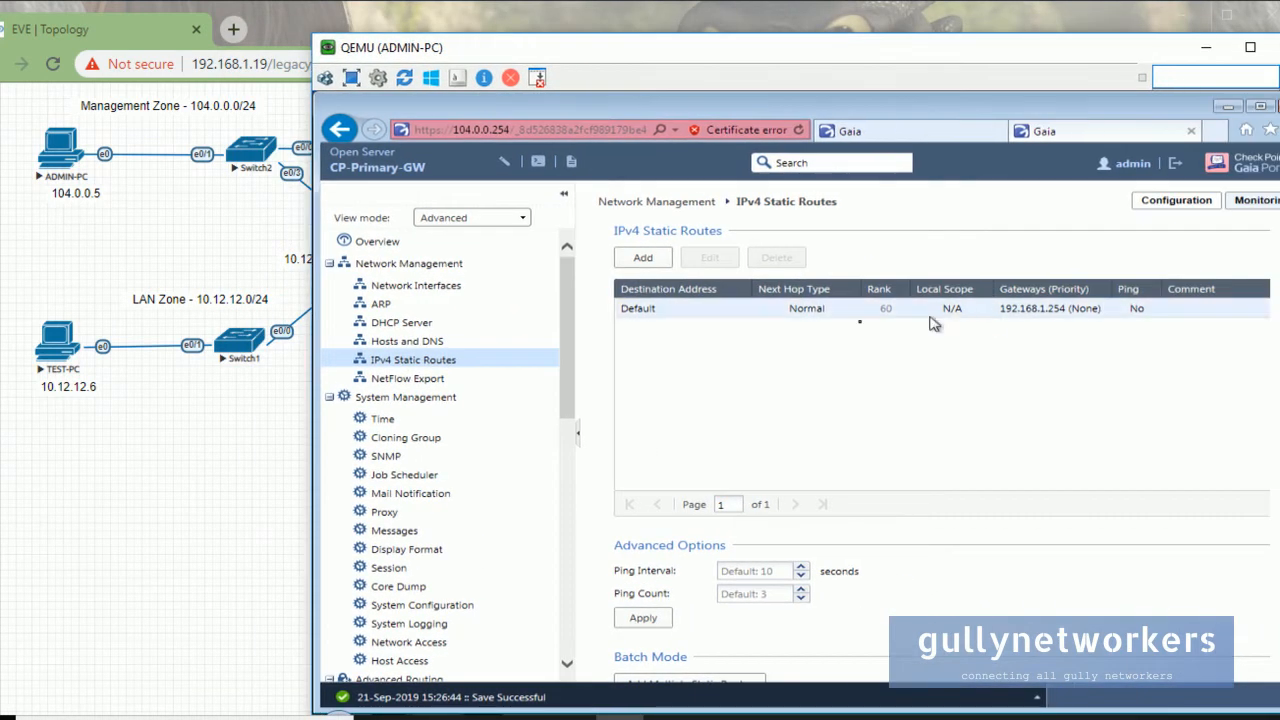
{"action": "left_click", "coordinate": [710, 309]}
{"action": "double_click", "coordinate": [710, 309]}
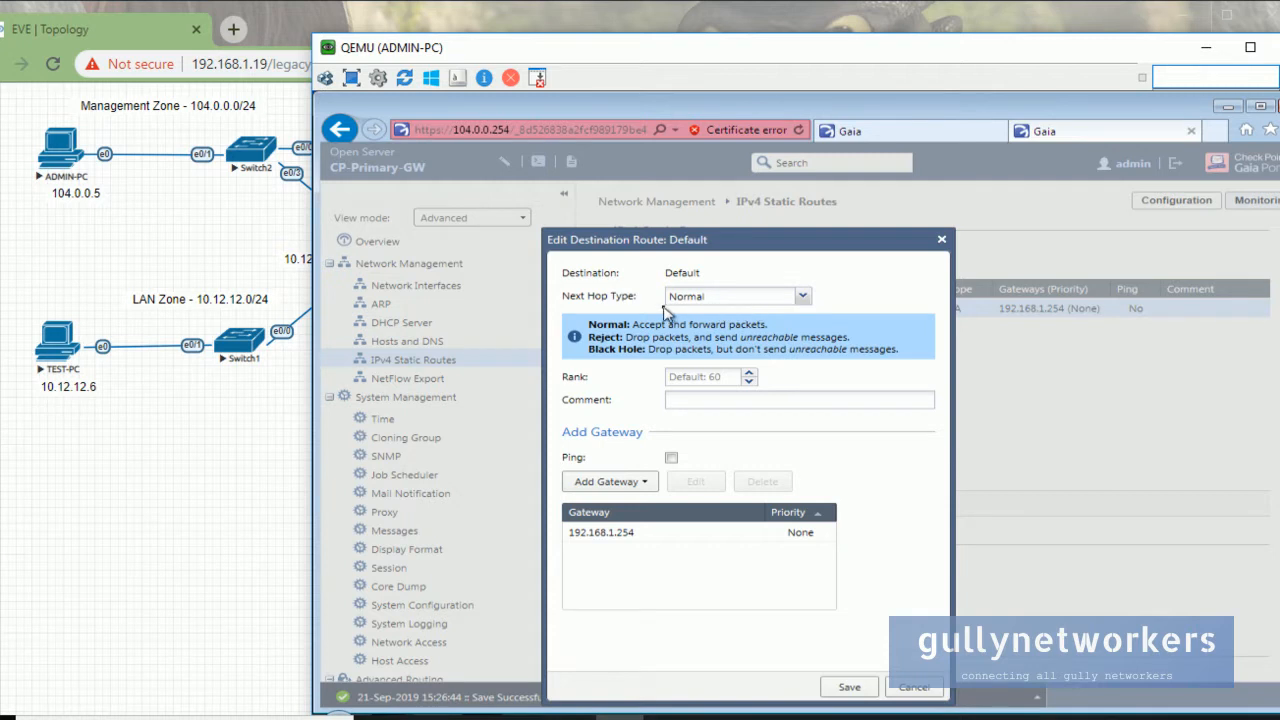
{"action": "left_click", "coordinate": [632, 542]}
{"action": "left_click_drag", "start_coordinate": [706, 57], "coordinate": [962, 65]}
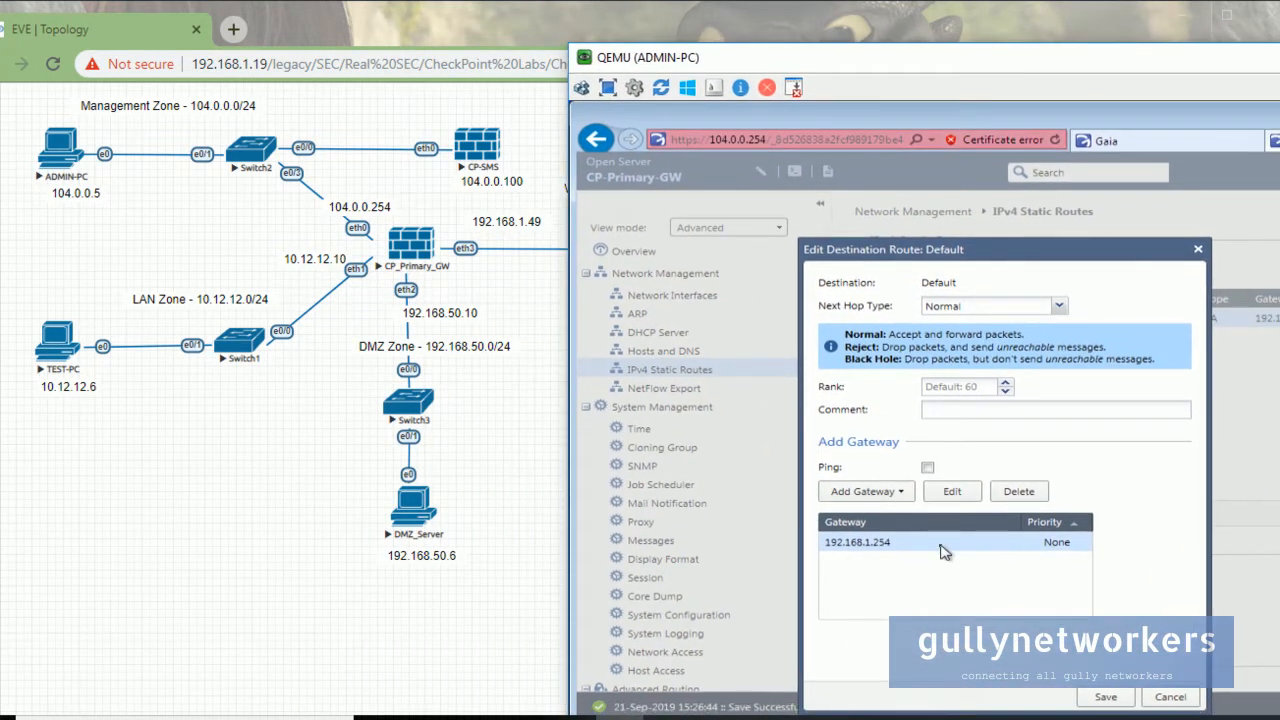
Change the gateway to 192.168.1.1, save the route, and minimise the ADMIN-PC window.
{"action": "left_click", "coordinate": [955, 494]}
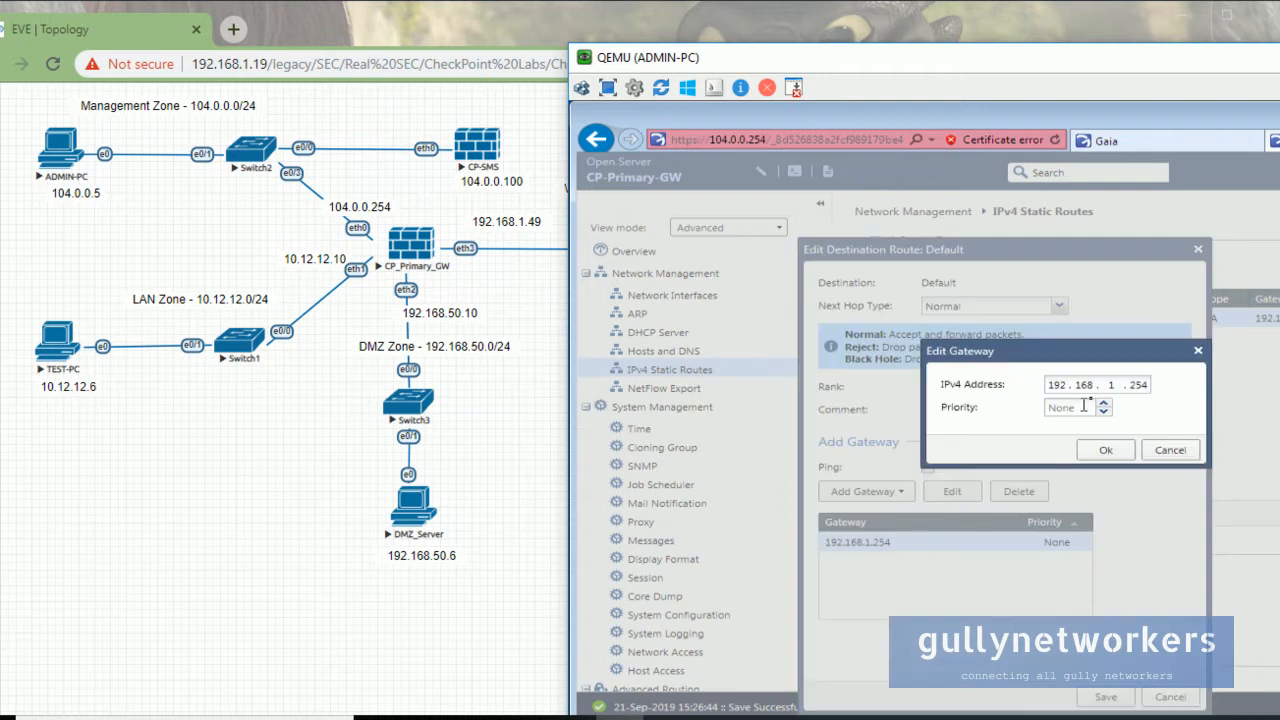
{"action": "key", "text": "BackSpace"}
{"action": "key", "text": "BackSpace"}
{"action": "type", "text": "1"}
{"action": "left_click_drag", "start_coordinate": [920, 62], "coordinate": [936, 91]}
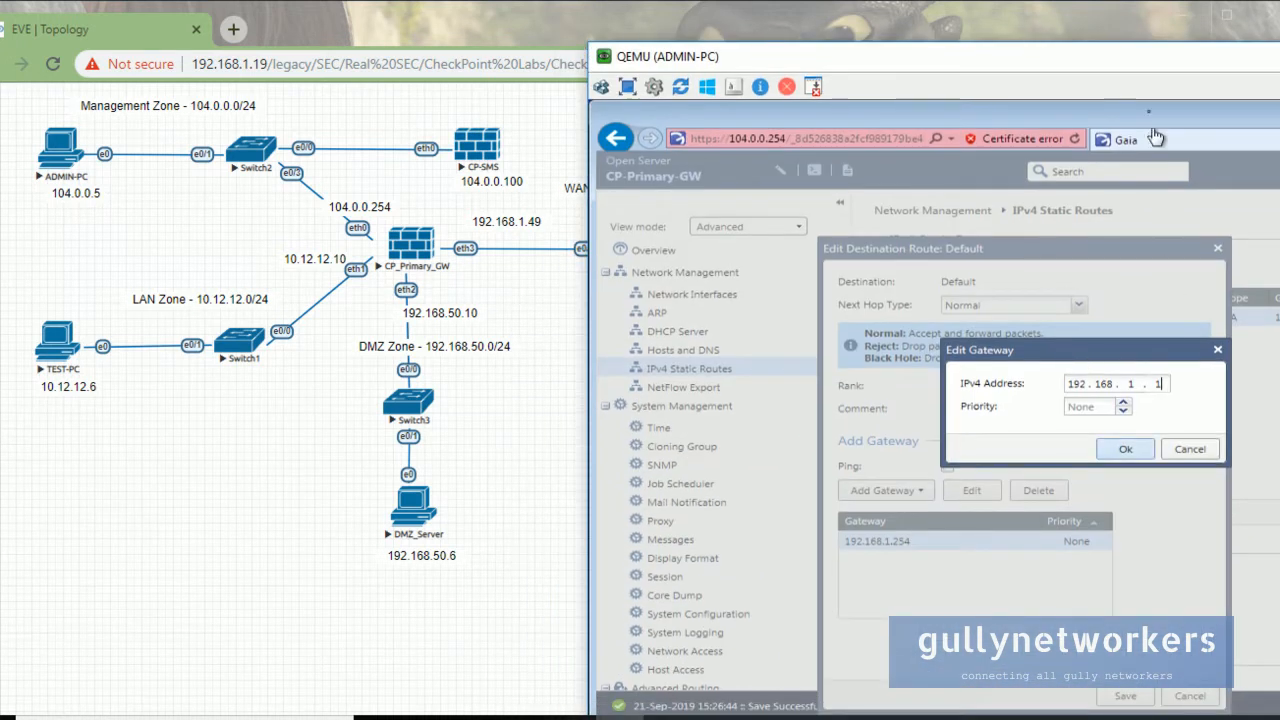
{"action": "left_click", "coordinate": [1150, 455]}
{"action": "left_click_drag", "start_coordinate": [1118, 60], "coordinate": [976, 34]}
{"action": "left_click", "coordinate": [988, 668]}
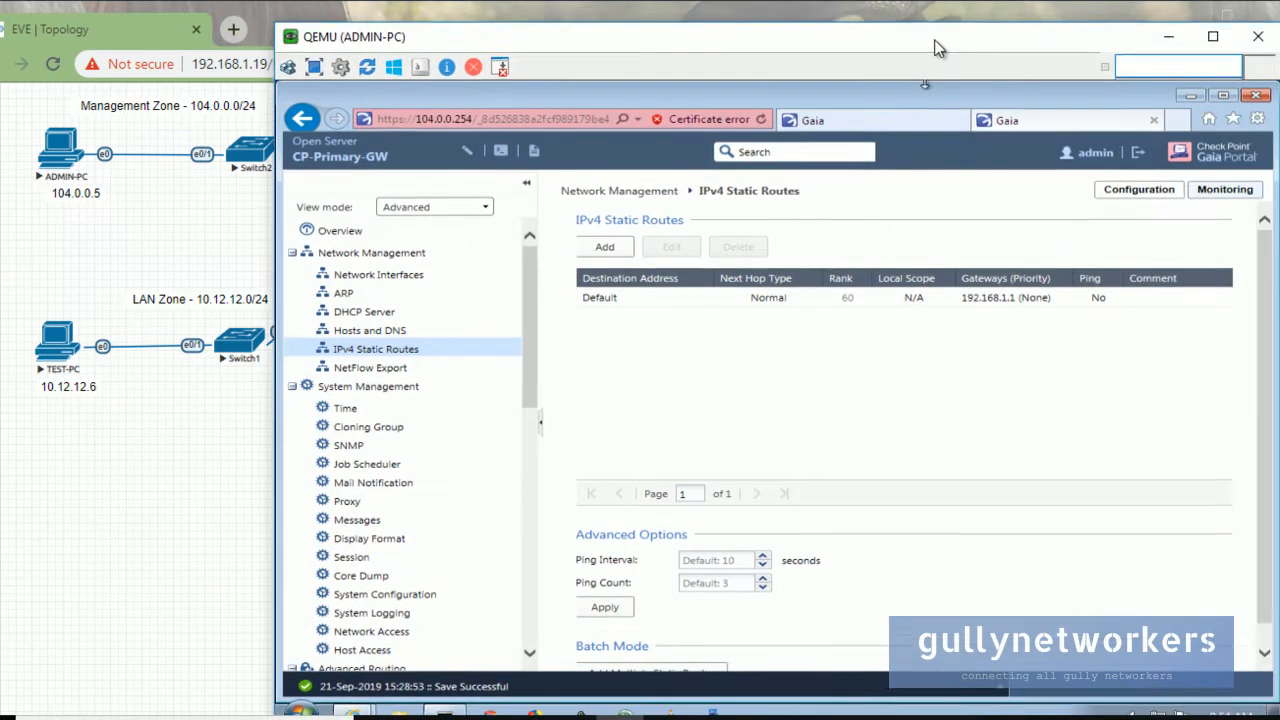
{"action": "left_click_drag", "start_coordinate": [1110, 42], "coordinate": [739, 68]}
{"action": "left_click", "coordinate": [967, 58]}
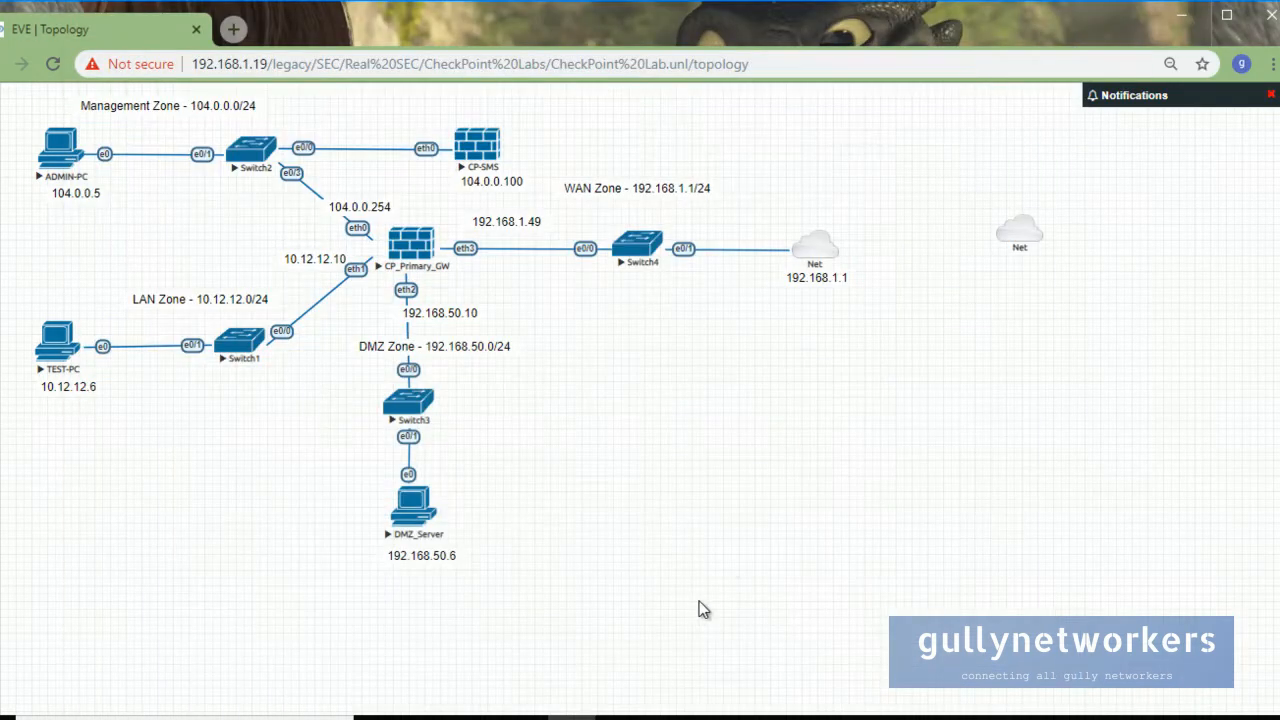
Rerun ping 8.8.8.8 on CP_Primary_GW, stop it once replies arrive, and minimise the terminal.
{"action": "mouse_move", "coordinate": [475, 708]}
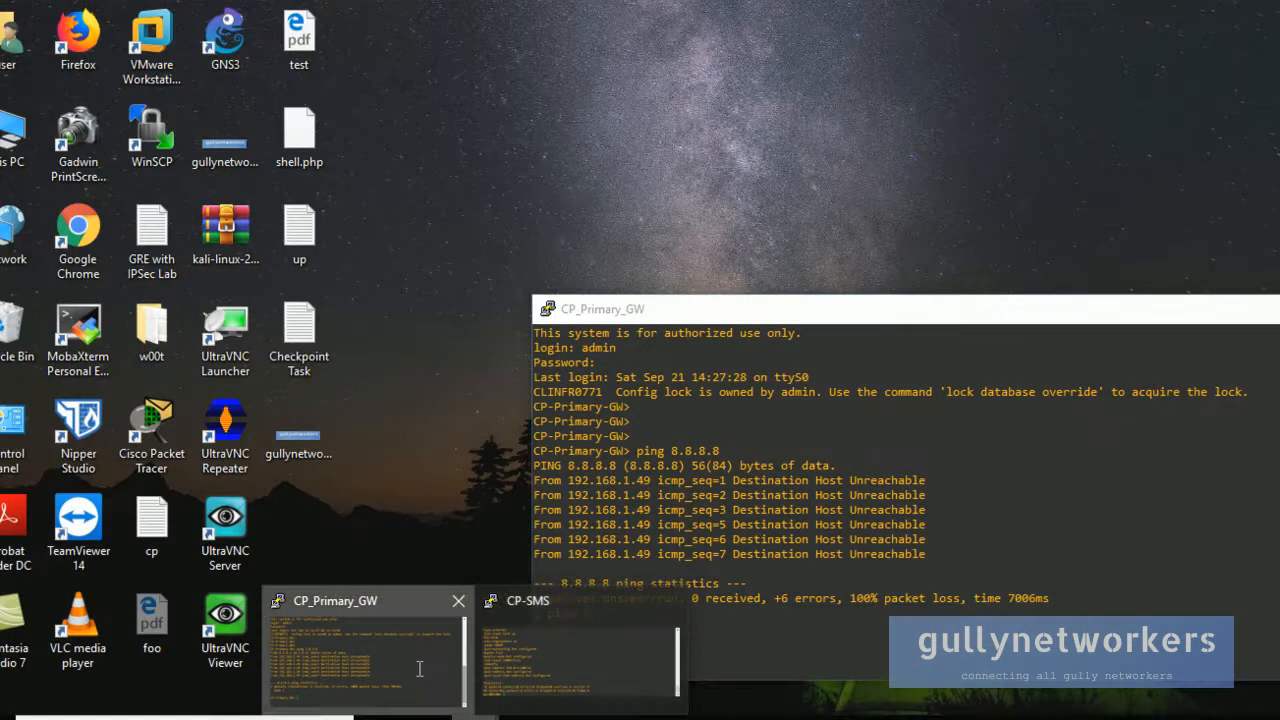
{"action": "left_click", "coordinate": [355, 650]}
{"action": "key", "text": "Up"}
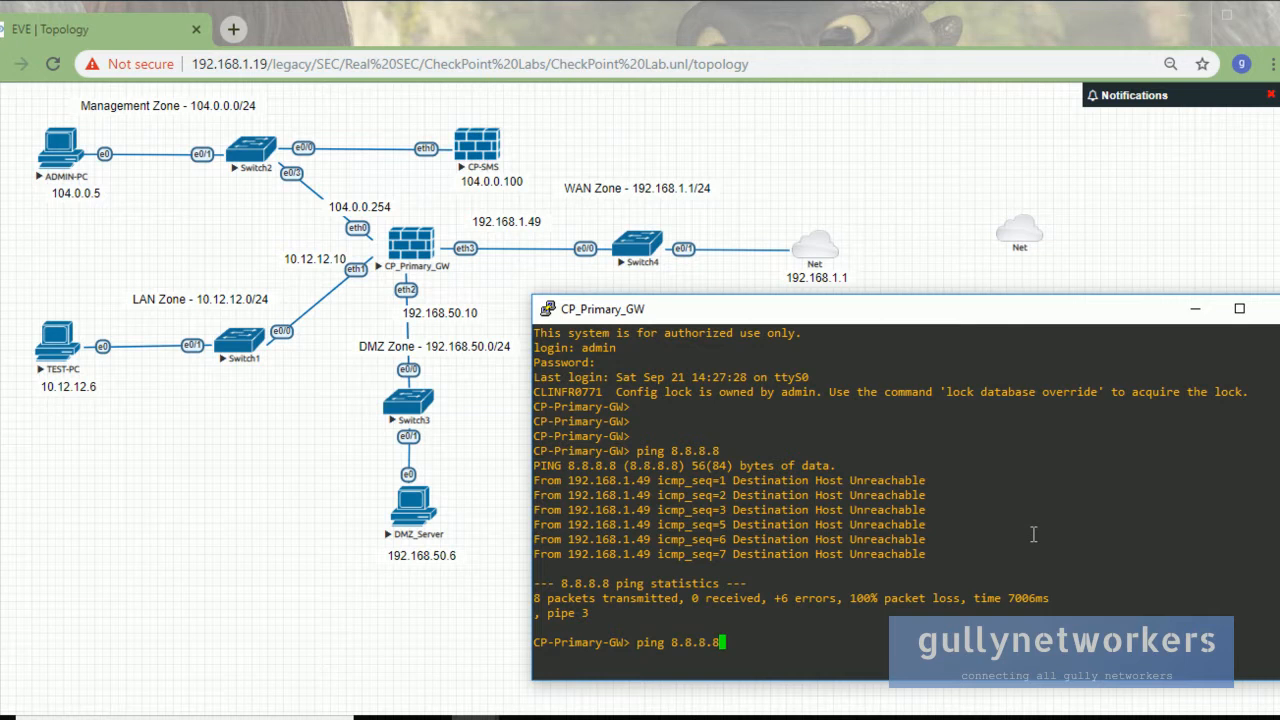
{"action": "key", "text": "Return"}
{"action": "left_click_drag", "start_coordinate": [700, 315], "coordinate": [826, 140]}
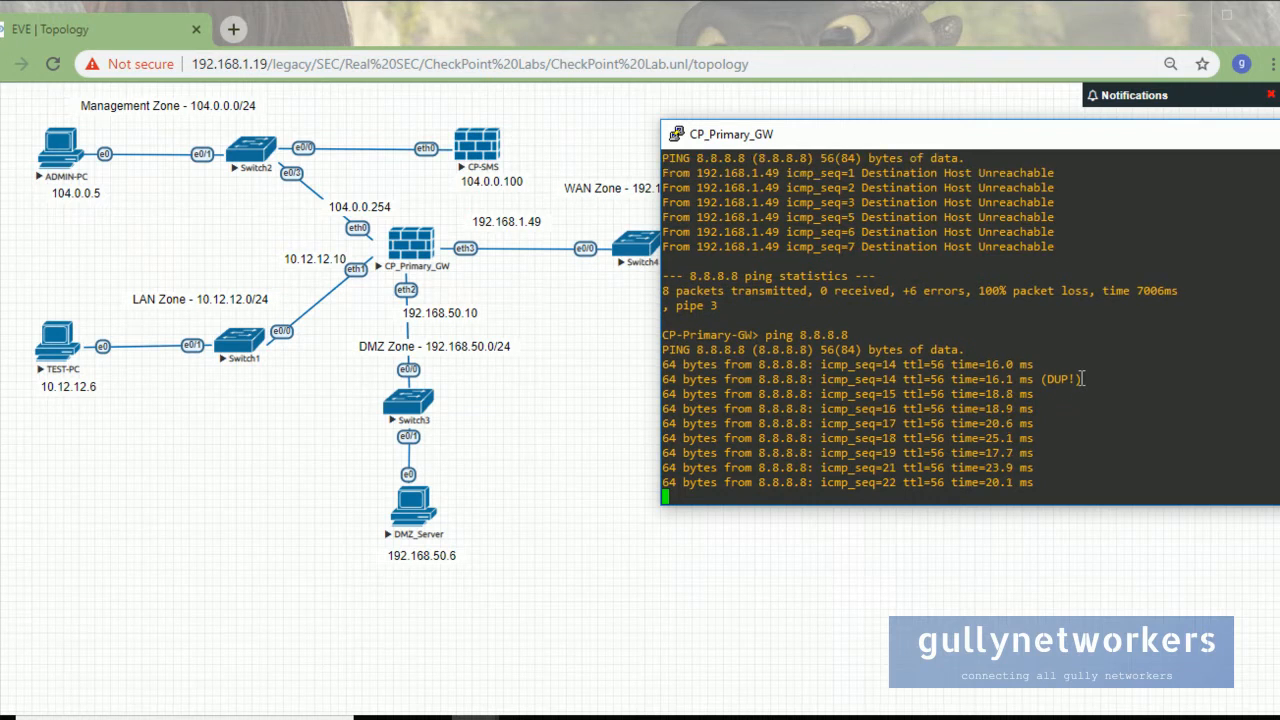
{"action": "left_click_drag", "start_coordinate": [767, 140], "coordinate": [607, 312]}
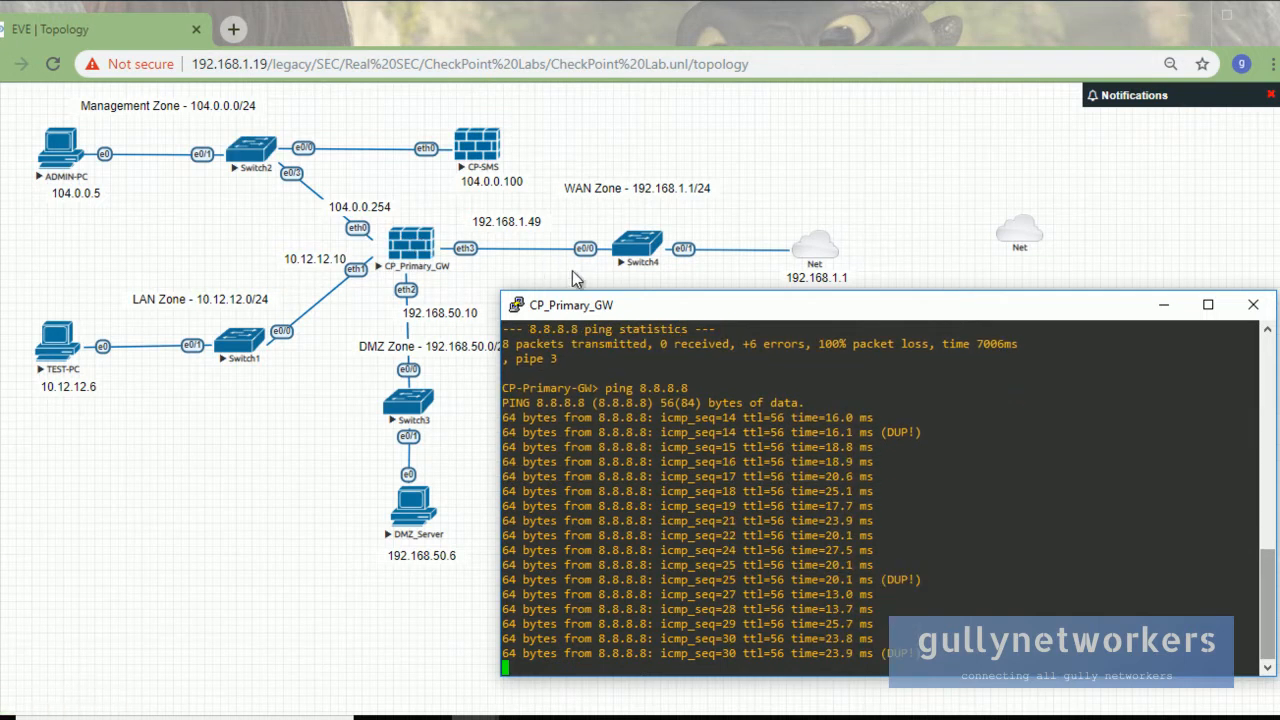
{"action": "left_click_drag", "start_coordinate": [645, 316], "coordinate": [661, 263]}
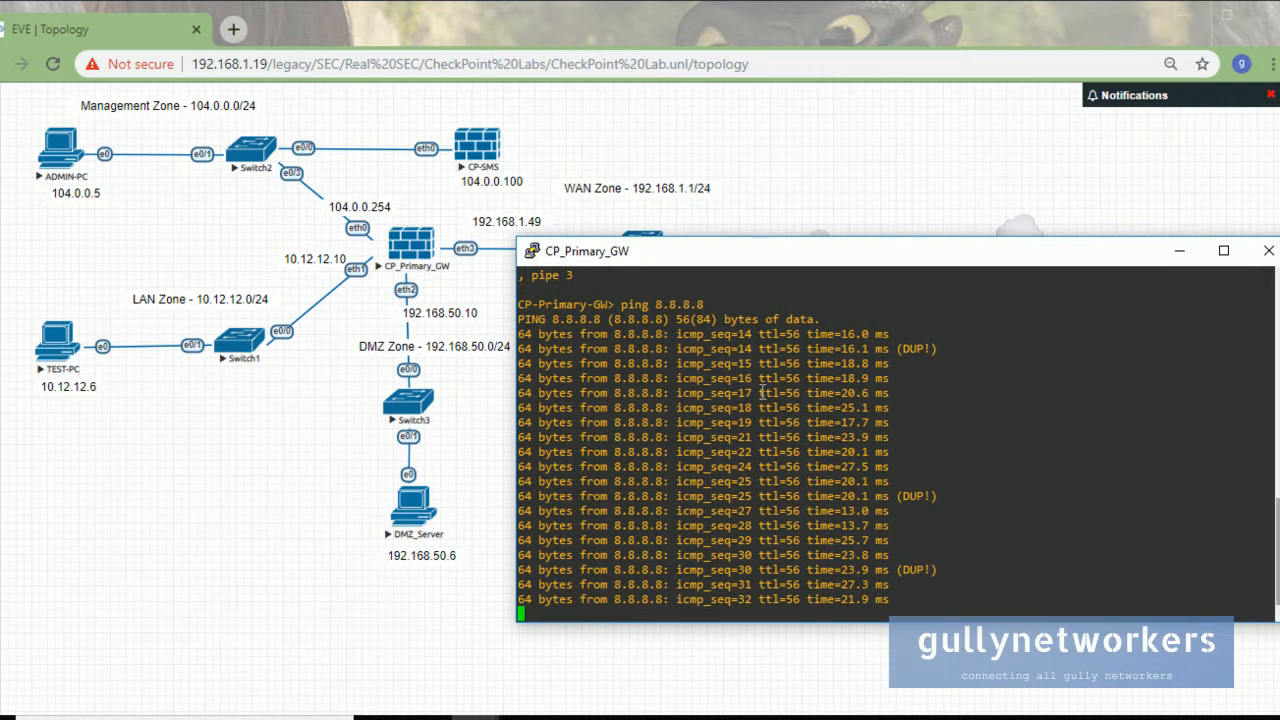
{"action": "key", "text": "ctrl+c"}
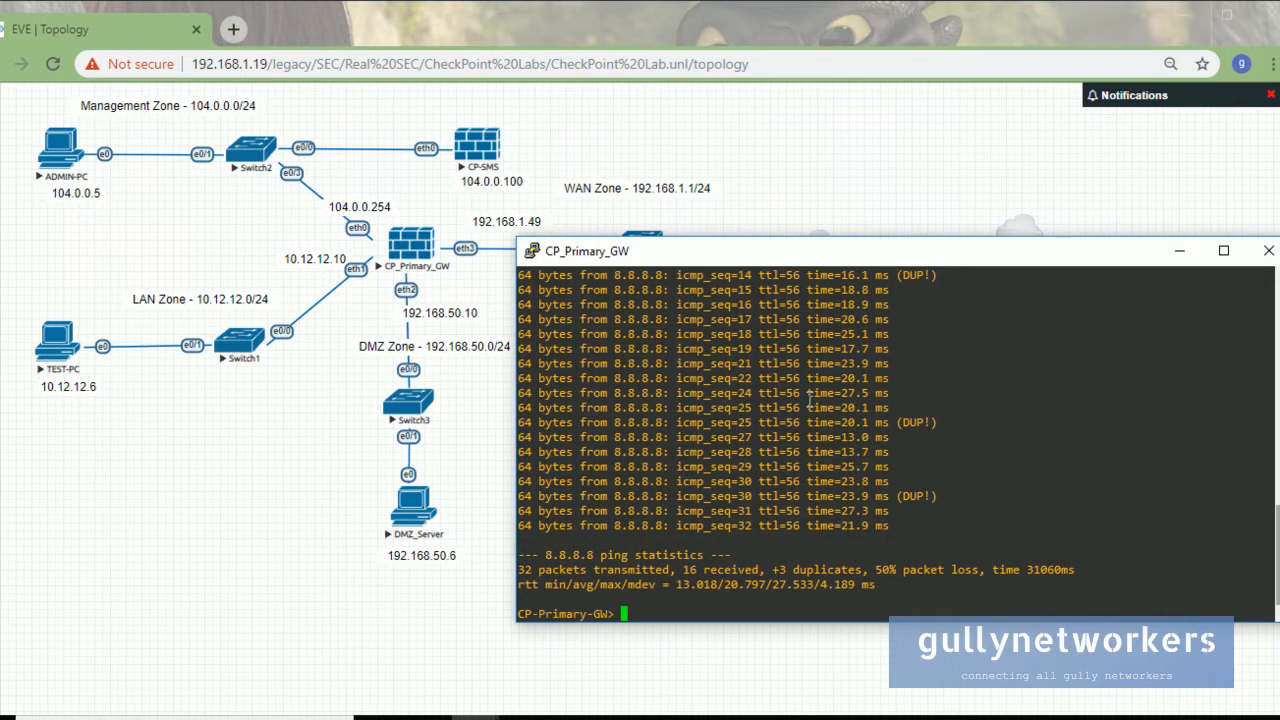
{"action": "left_click", "coordinate": [1179, 250]}
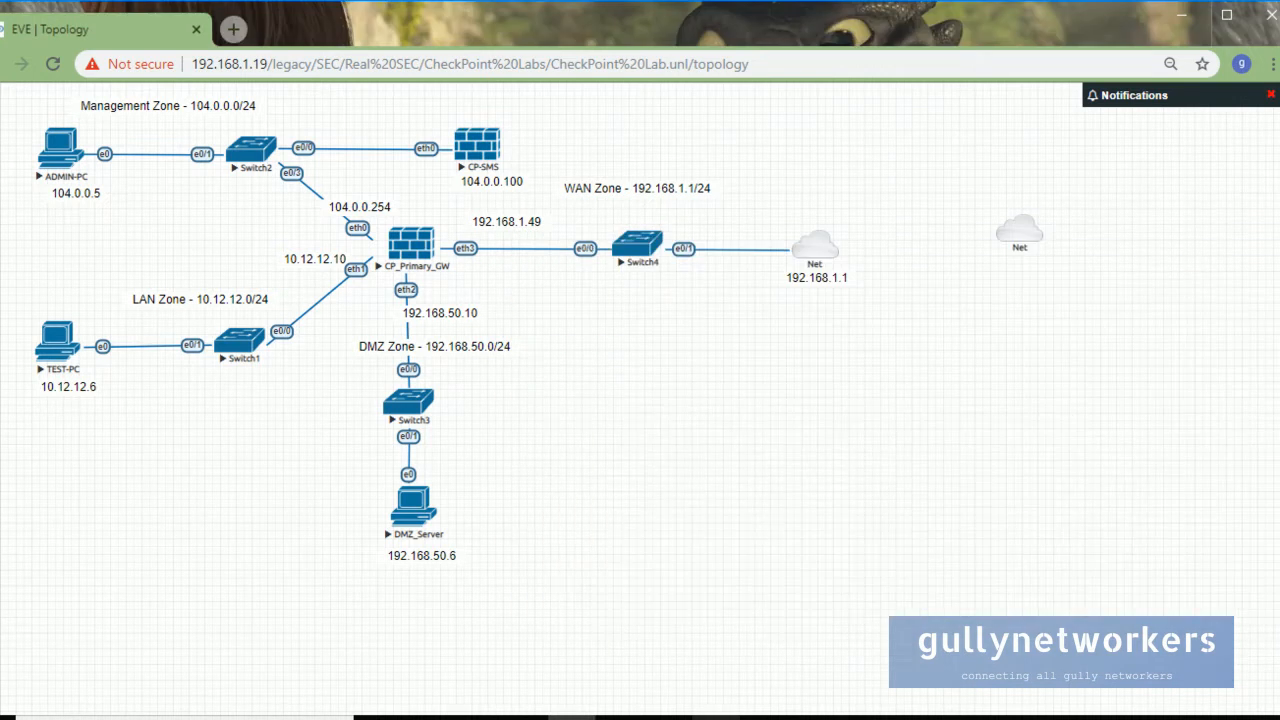
Check the first task in the notes, sign out of the gateway portal, and switch to 104.0.0.100.
{"action": "left_click", "coordinate": [720, 712]}
{"action": "left_click_drag", "start_coordinate": [997, 368], "coordinate": [667, 367]}
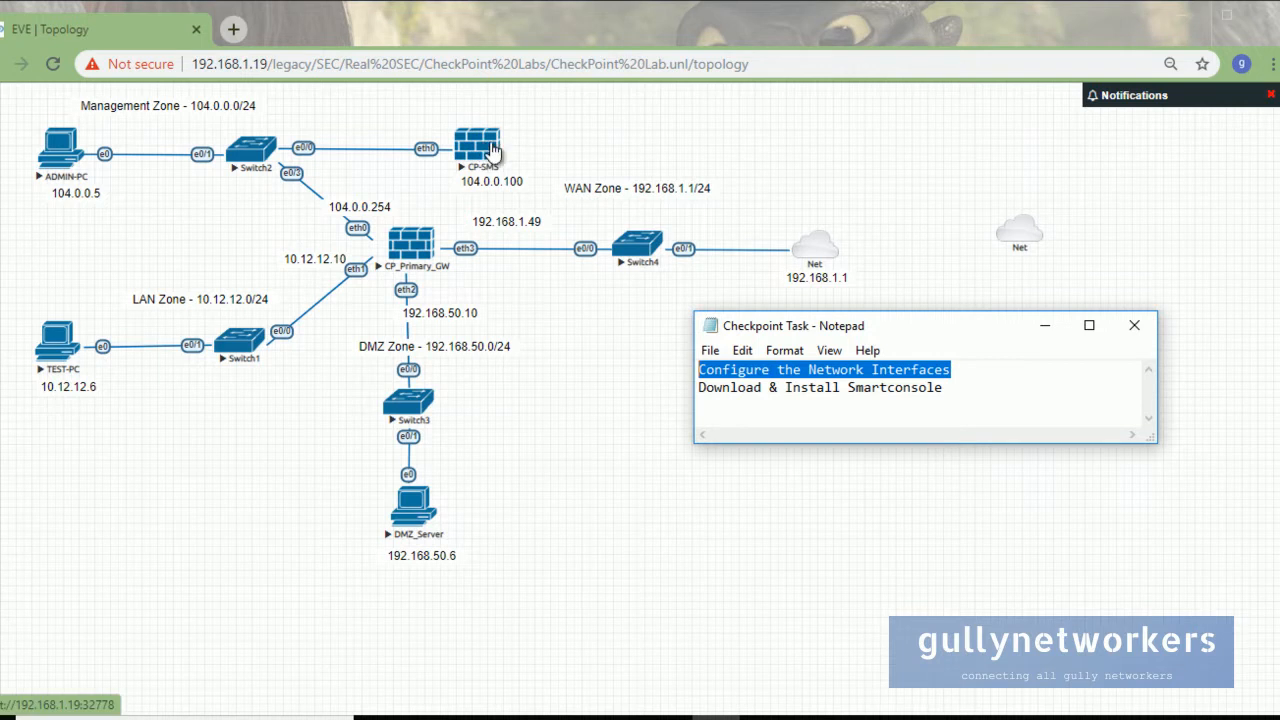
{"action": "left_click", "coordinate": [620, 716]}
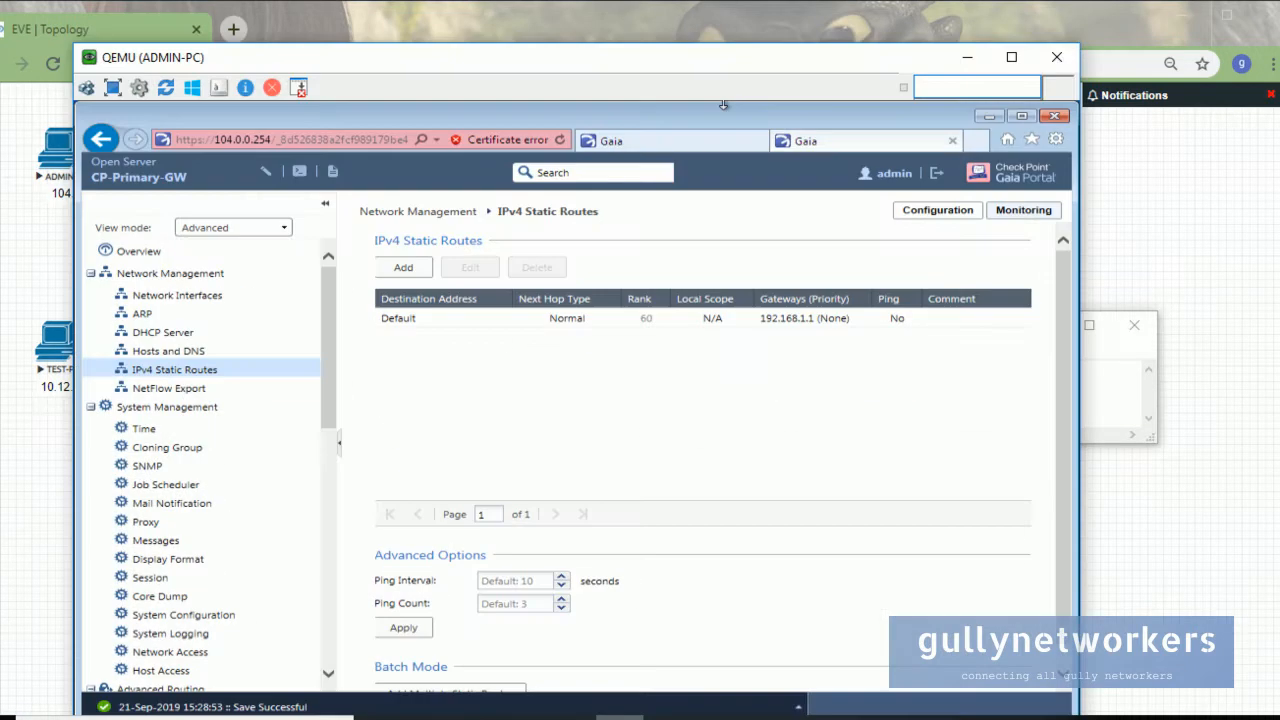
{"action": "left_click", "coordinate": [940, 175]}
{"action": "left_click", "coordinate": [720, 145]}
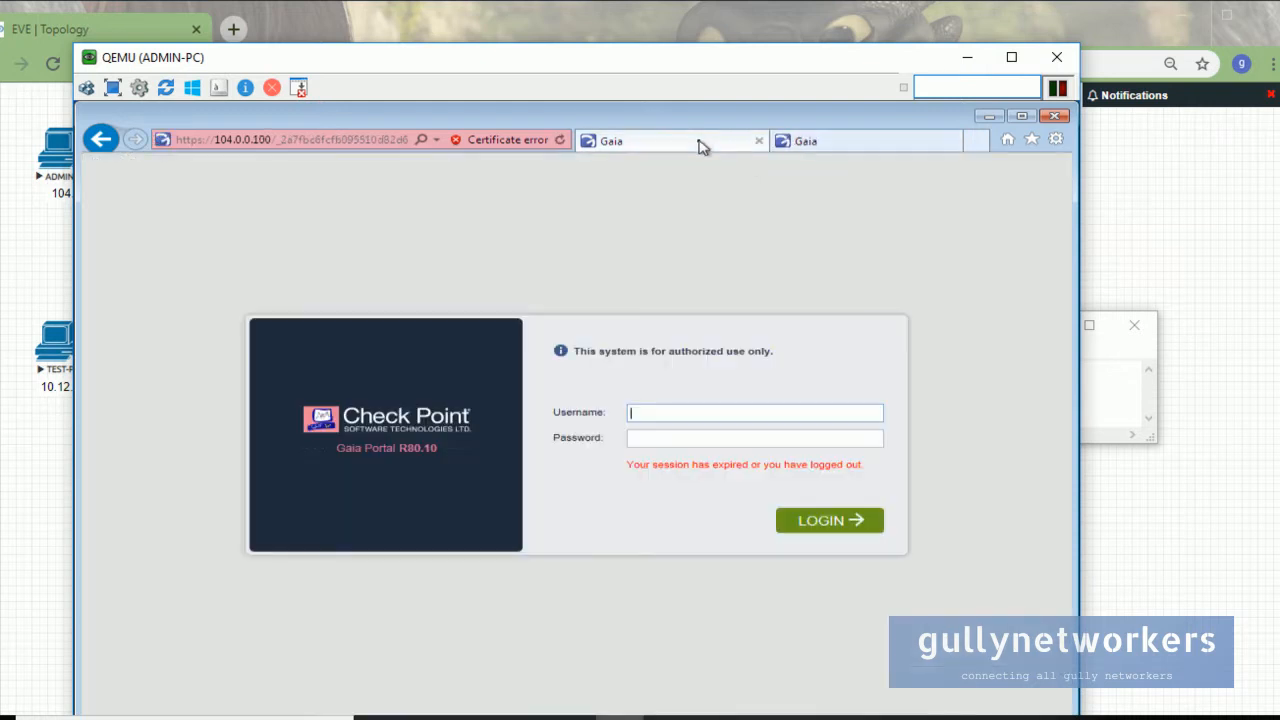
Log in to the 104.0.0.100 Gaia Portal as admin with the account password.
{"action": "left_click_drag", "start_coordinate": [554, 57], "coordinate": [791, 265]}
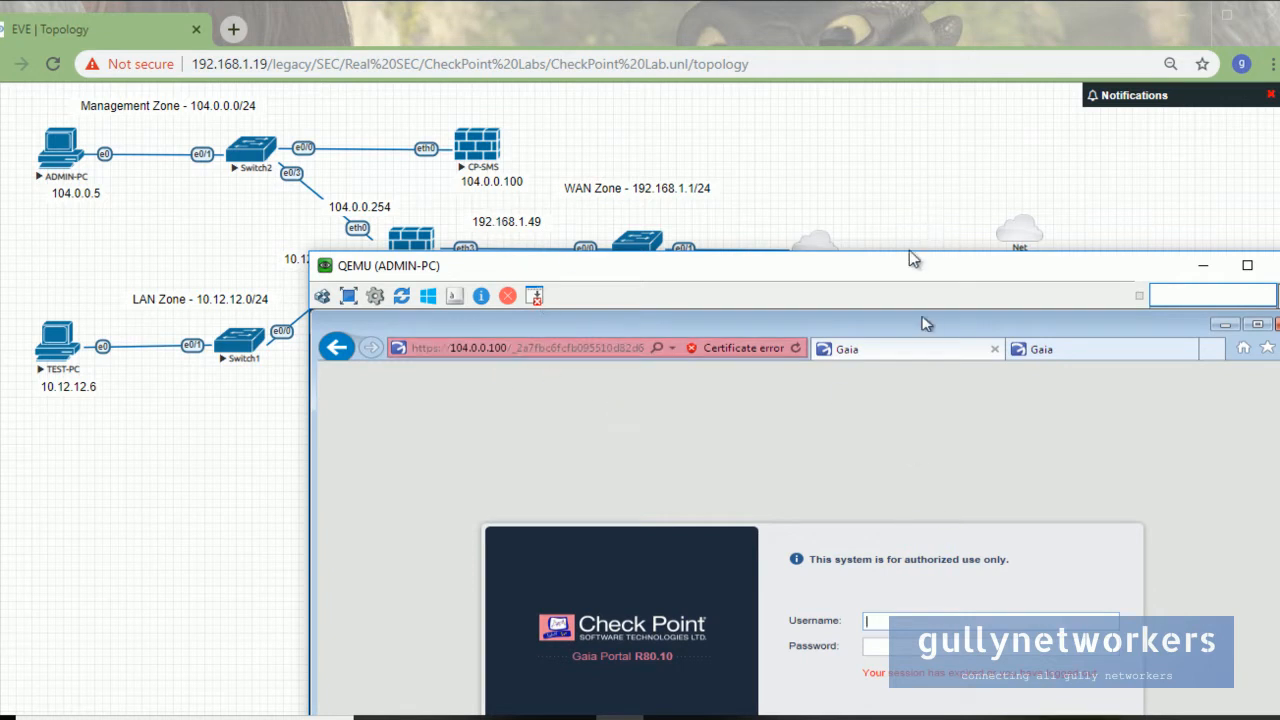
{"action": "left_click_drag", "start_coordinate": [909, 258], "coordinate": [886, 196]}
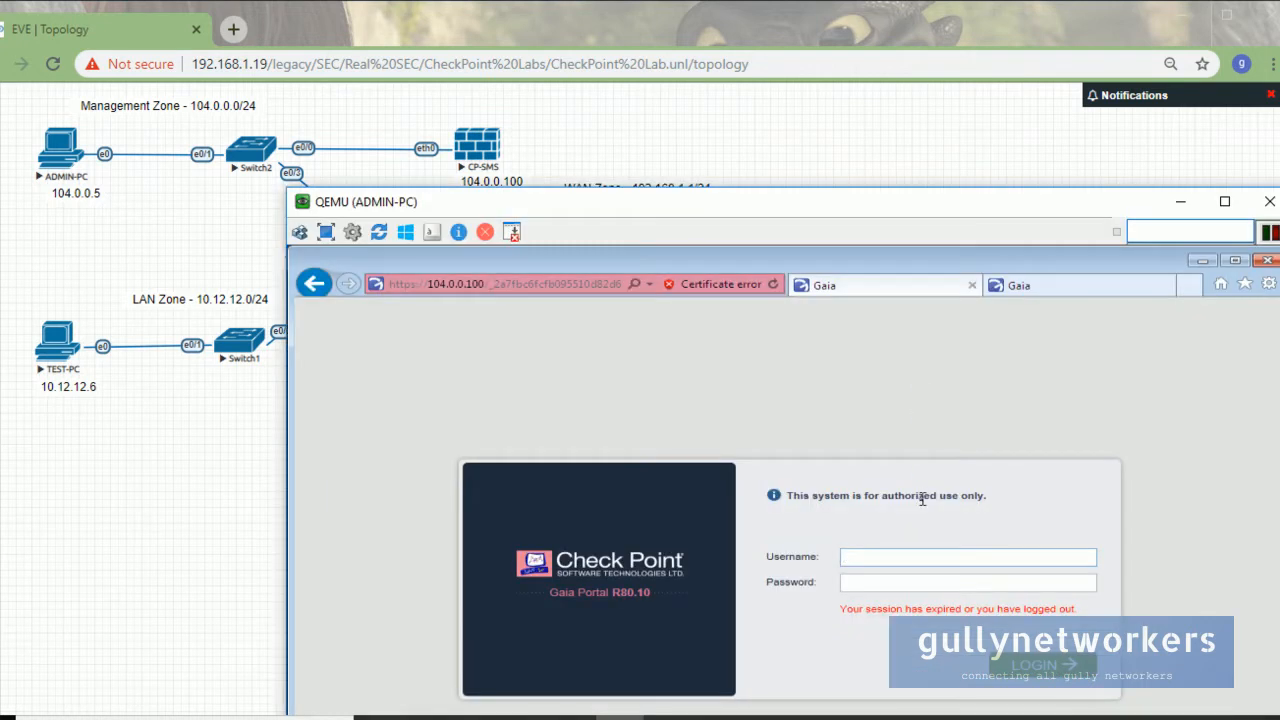
{"action": "type", "text": "min"}
{"action": "key", "text": "Tab"}
{"action": "key", "text": "Return"}
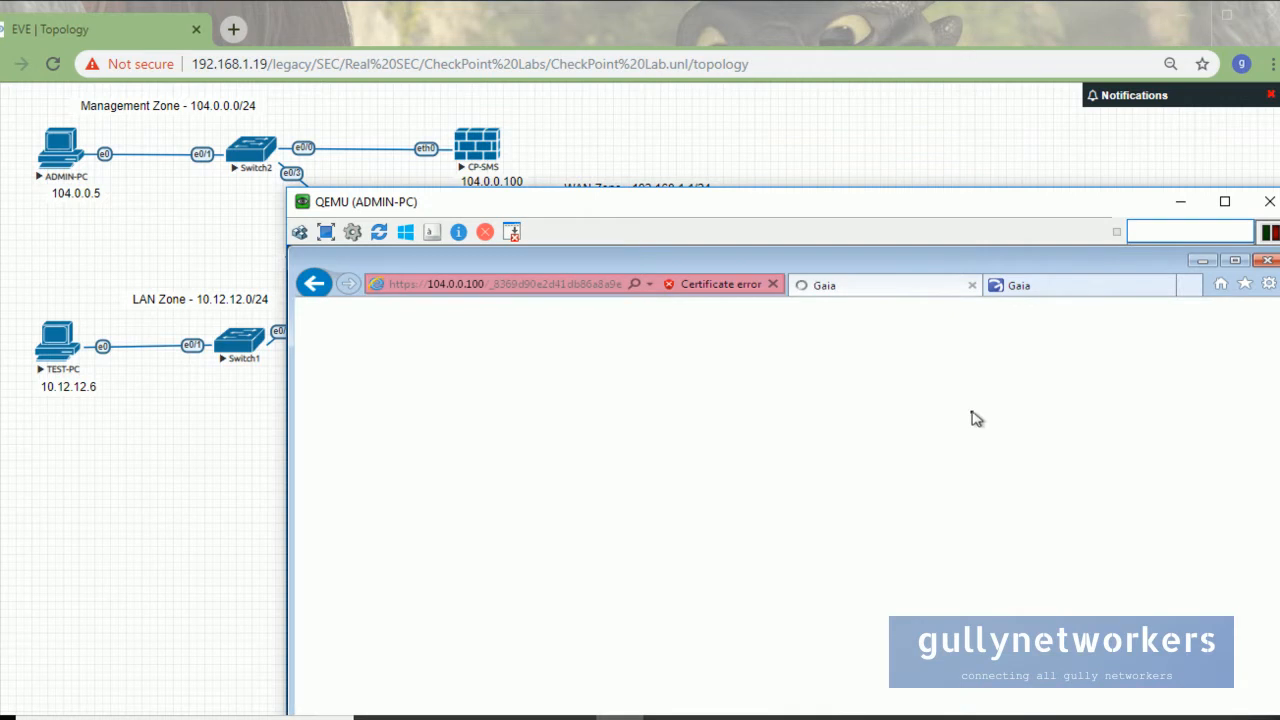
{"action": "left_click_drag", "start_coordinate": [486, 206], "coordinate": [412, 40]}
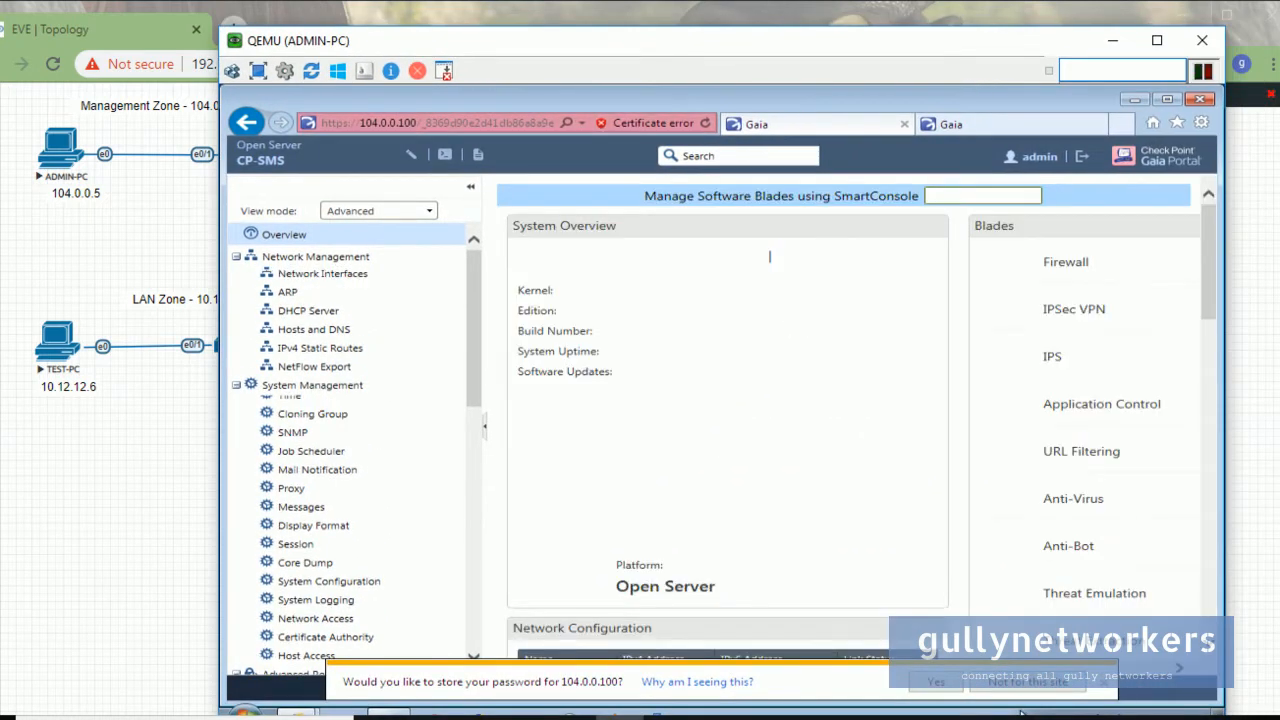
Decline saving the password, then open eth0 and confirm its 104.0.0.100 / 255.255.255.0 settings.
{"action": "left_click", "coordinate": [1030, 688]}
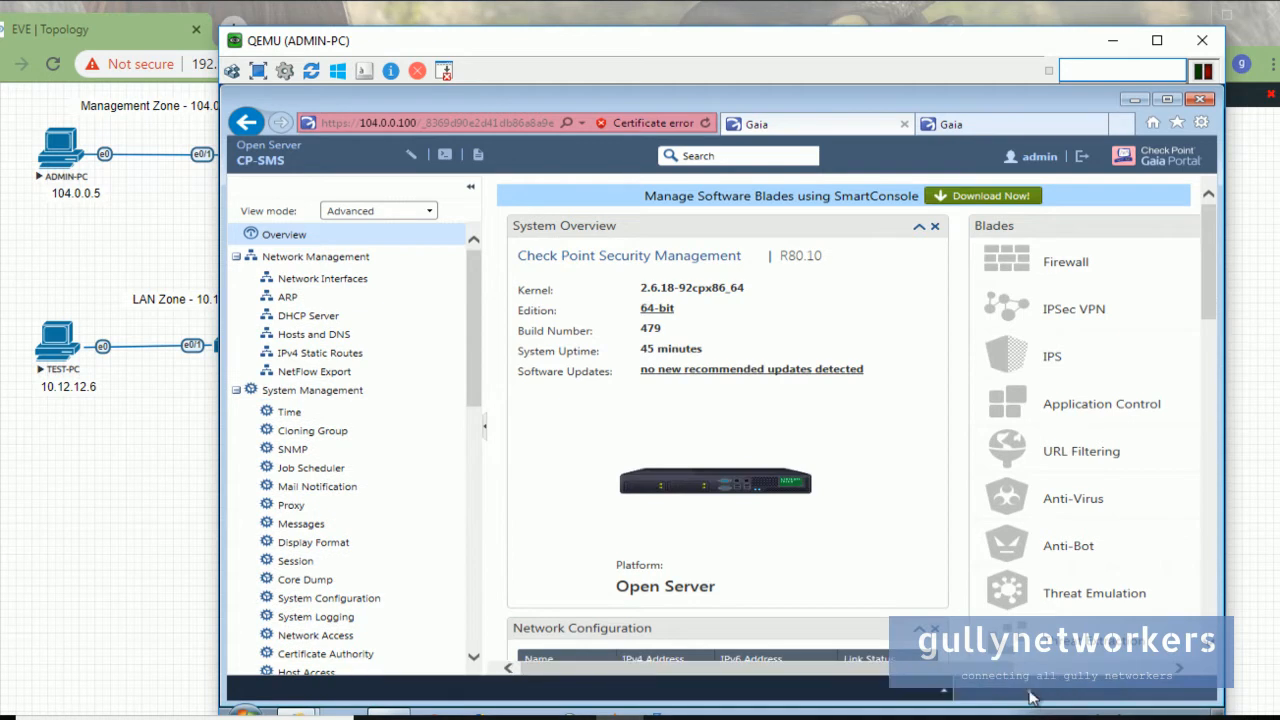
{"action": "left_click", "coordinate": [300, 283]}
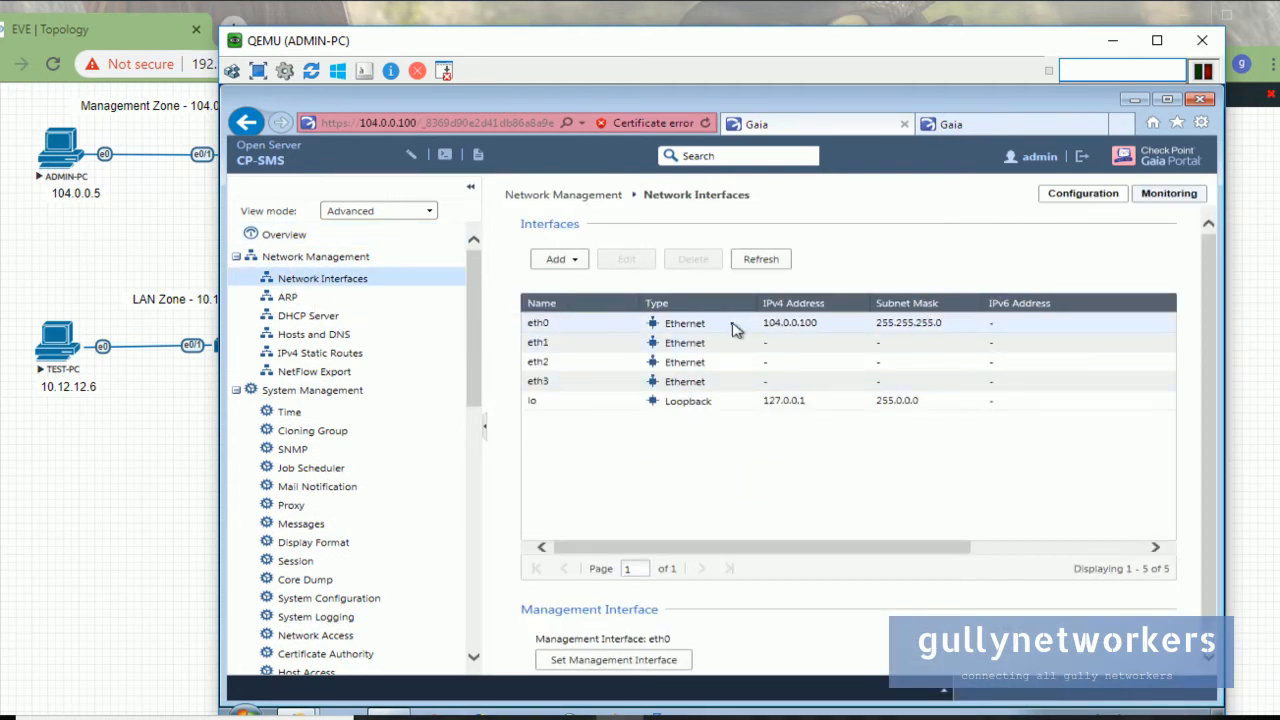
{"action": "left_click_drag", "start_coordinate": [577, 47], "coordinate": [855, 130]}
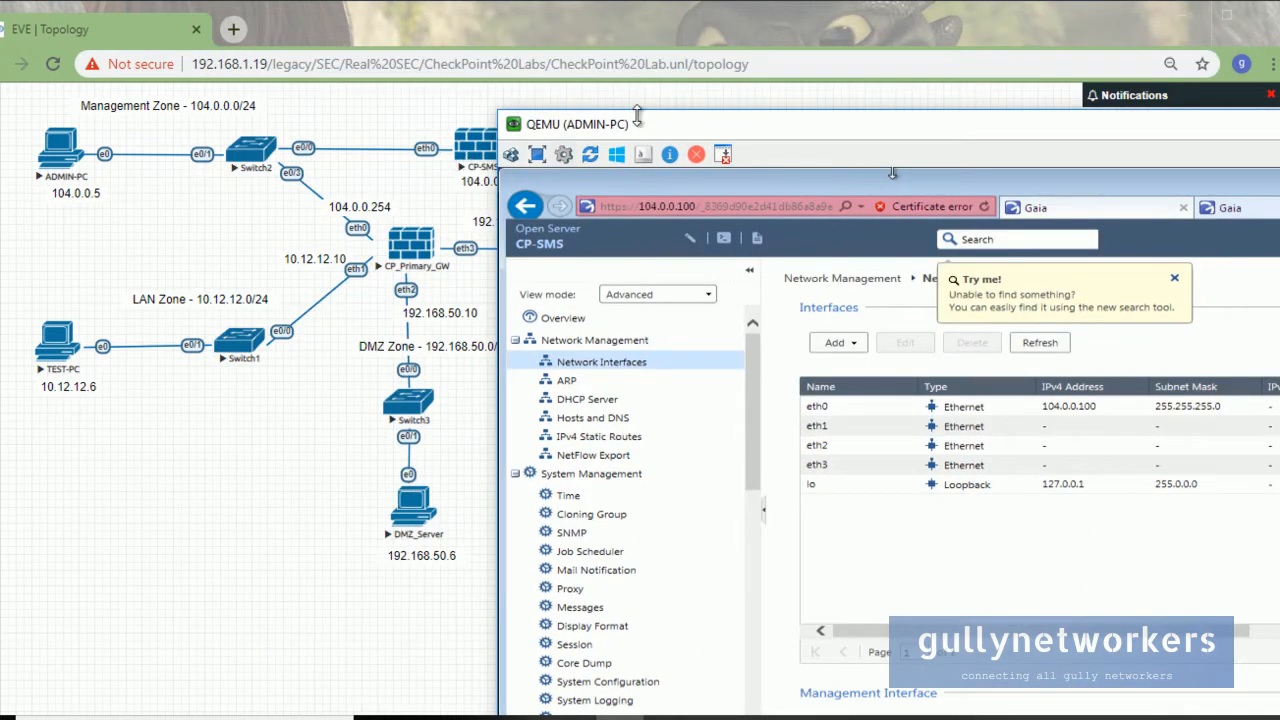
{"action": "left_click_drag", "start_coordinate": [637, 118], "coordinate": [674, 108]}
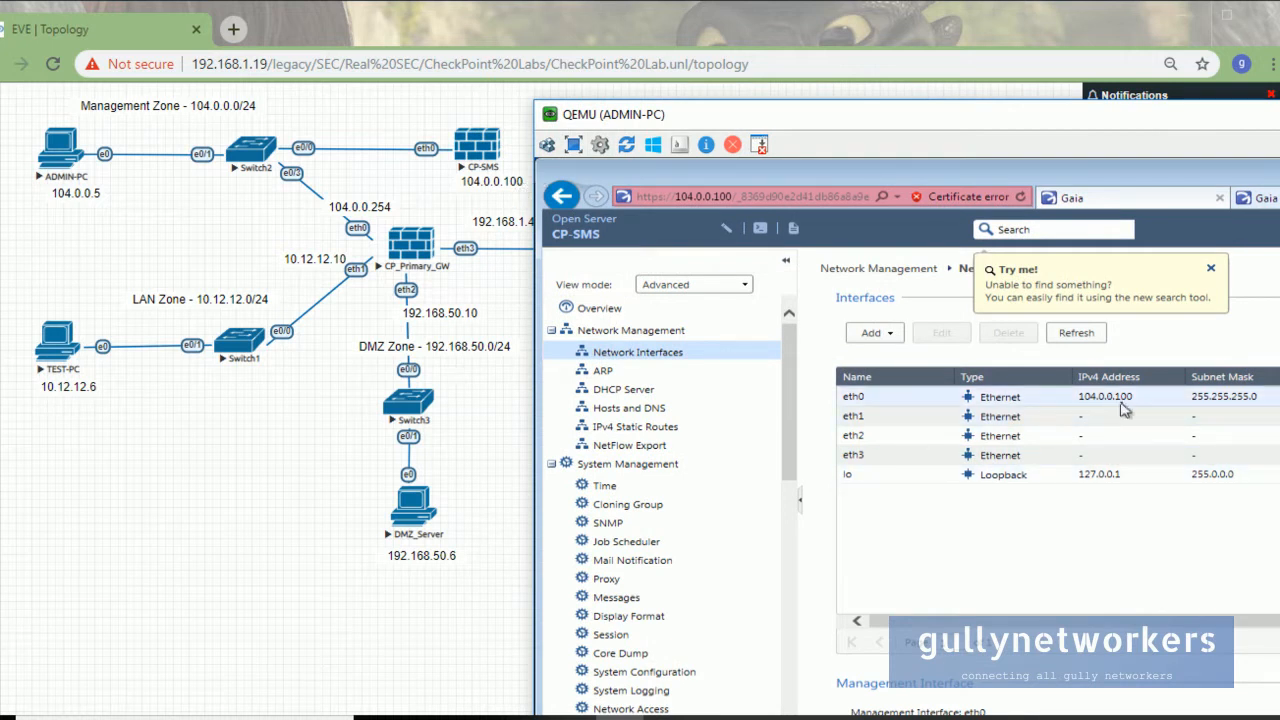
{"action": "double_click", "coordinate": [904, 397]}
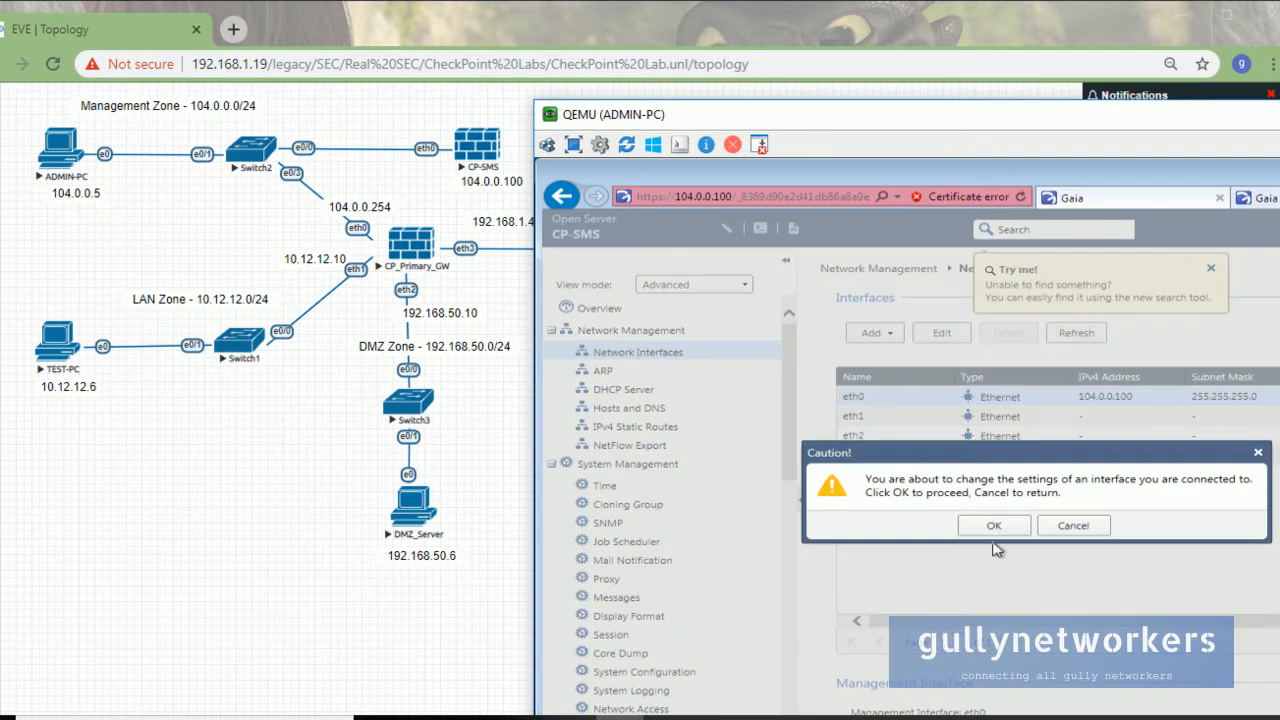
{"action": "left_click", "coordinate": [995, 535]}
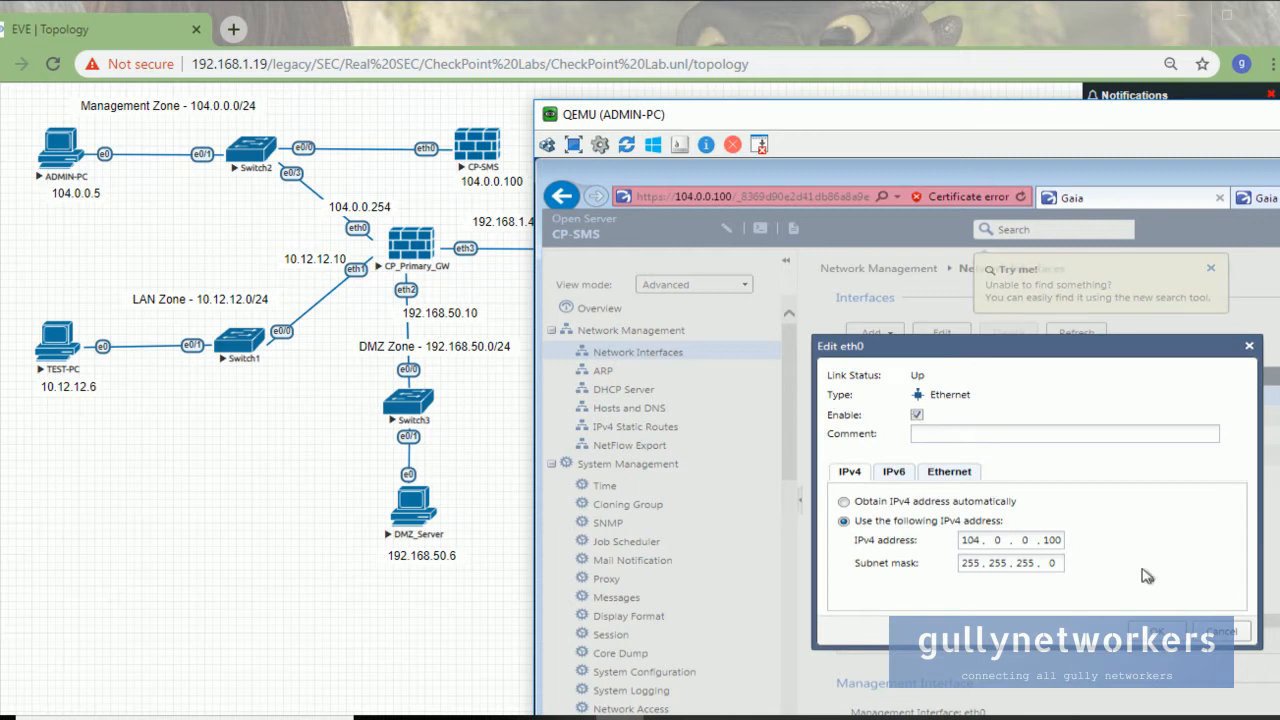
{"action": "left_click", "coordinate": [1176, 628]}
{"action": "left_click_drag", "start_coordinate": [1136, 120], "coordinate": [833, 119]}
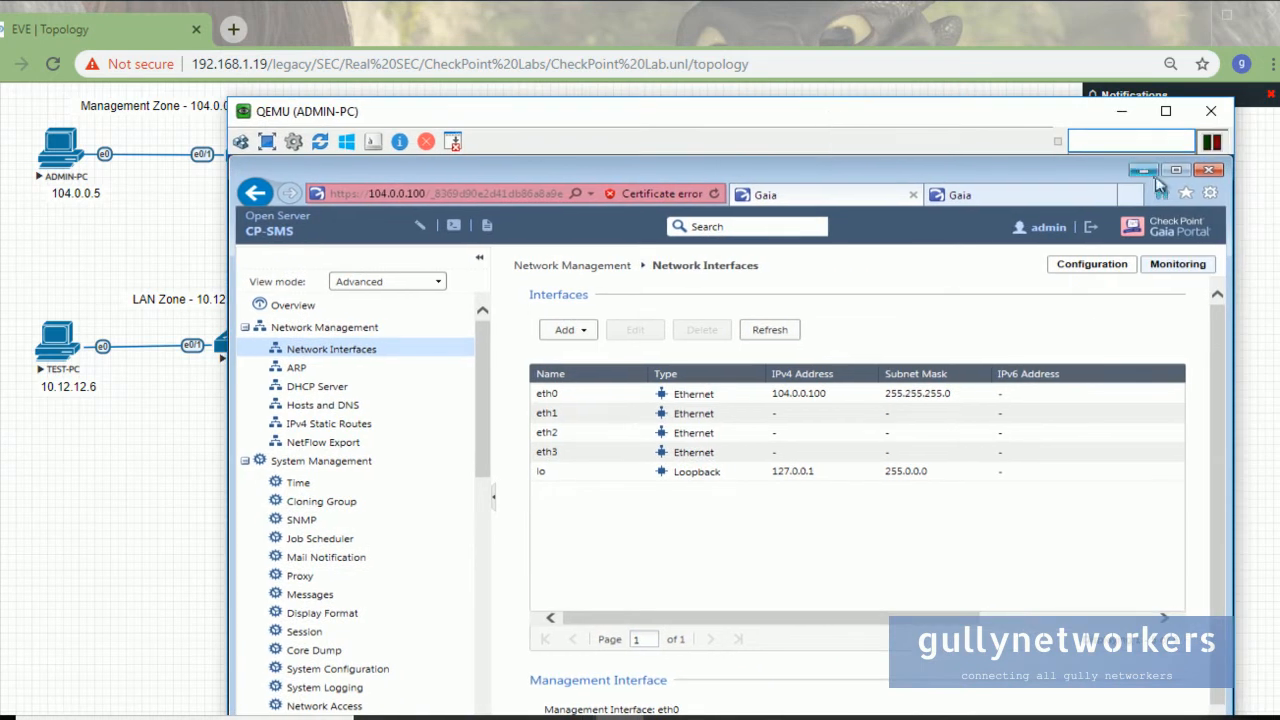
Append ' on ADMIN-PC (104.0.0.5)' to the Smartconsole task in Notepad and minimise the notes.
{"action": "left_click_drag", "start_coordinate": [497, 122], "coordinate": [580, 435]}
{"action": "left_click", "coordinate": [819, 386]}
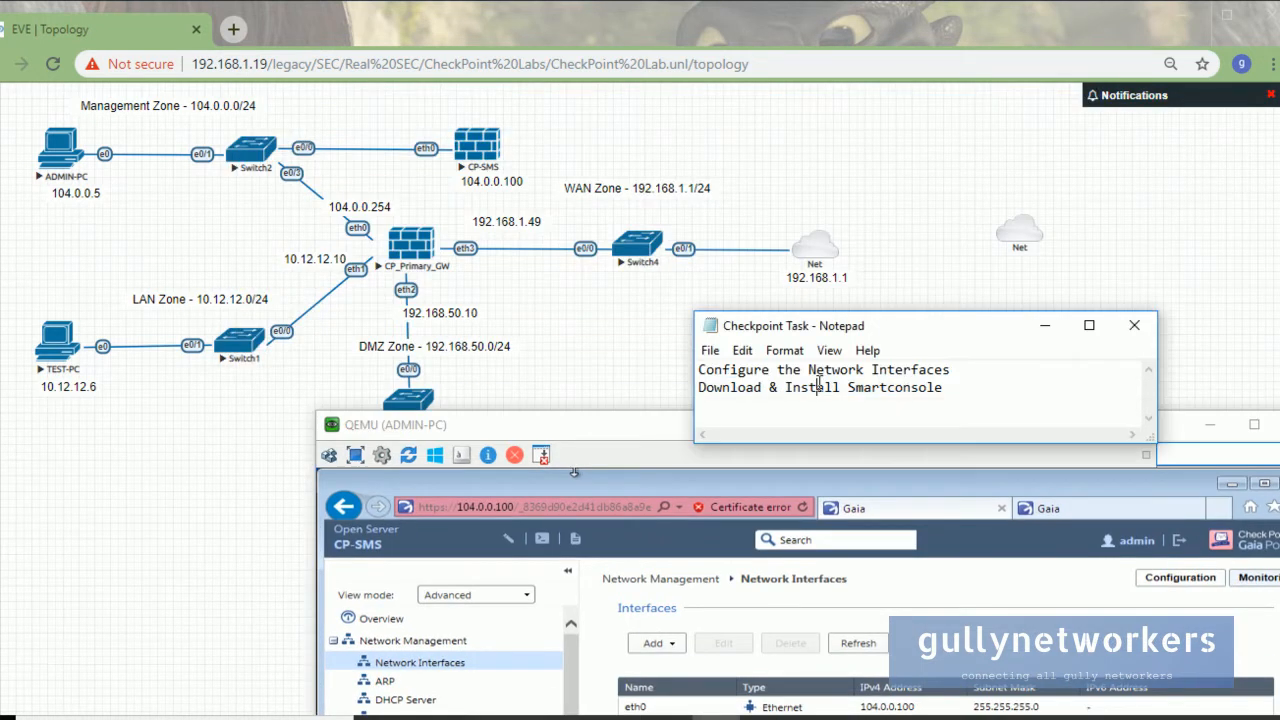
{"action": "left_click", "coordinate": [949, 390]}
{"action": "key", "text": "Return"}
{"action": "key", "text": "shift+Up"}
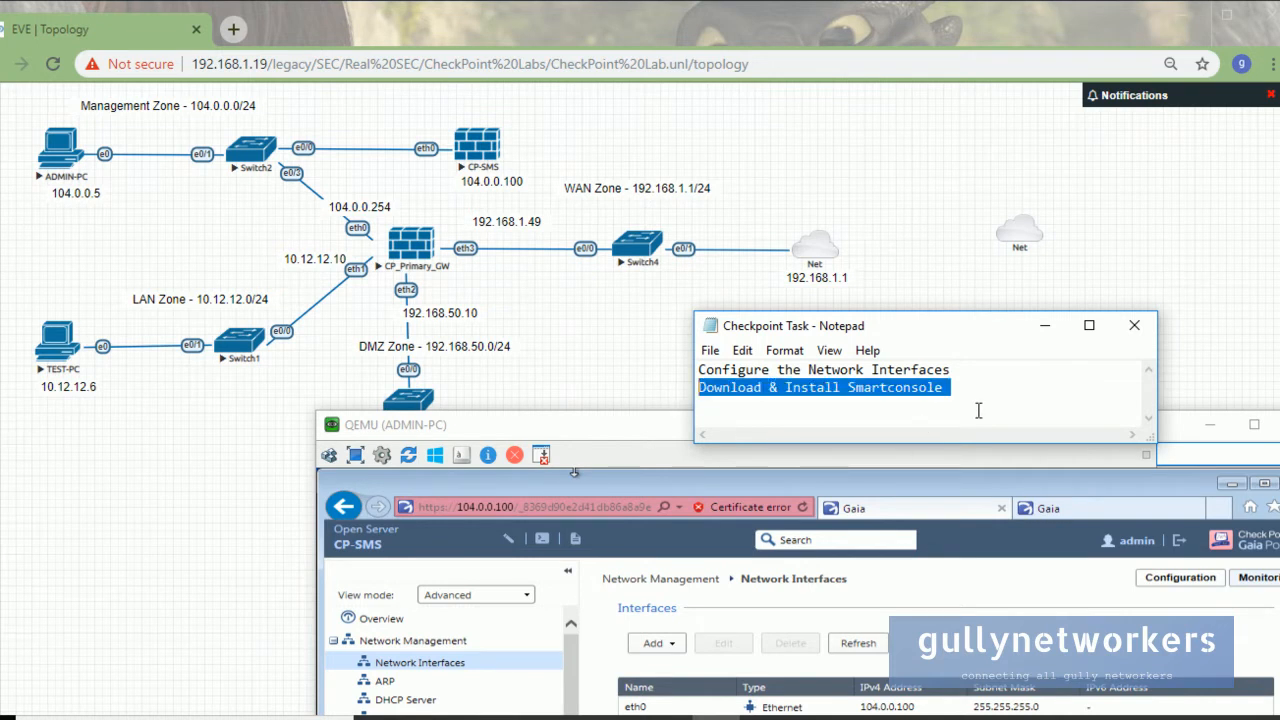
{"action": "left_click", "coordinate": [1005, 392]}
{"action": "type", "text": "on ADMIN-PC (104.0.0.5"}
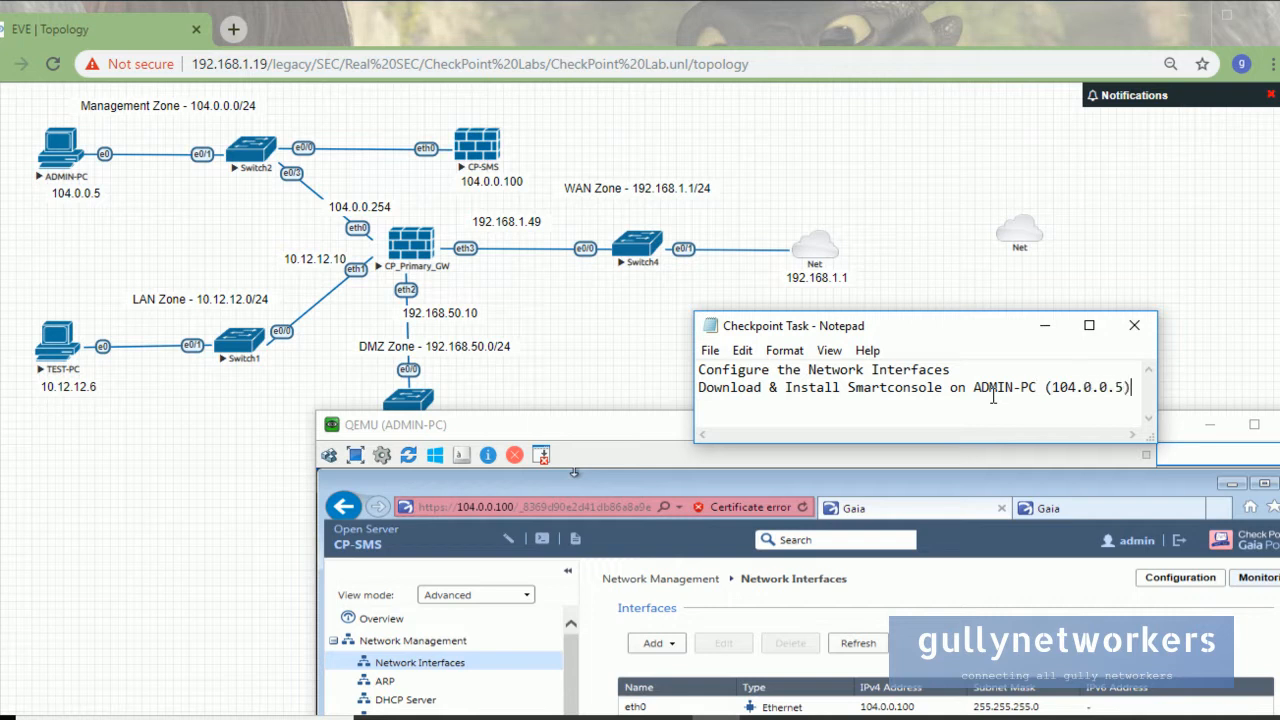
{"action": "left_click", "coordinate": [1044, 325]}
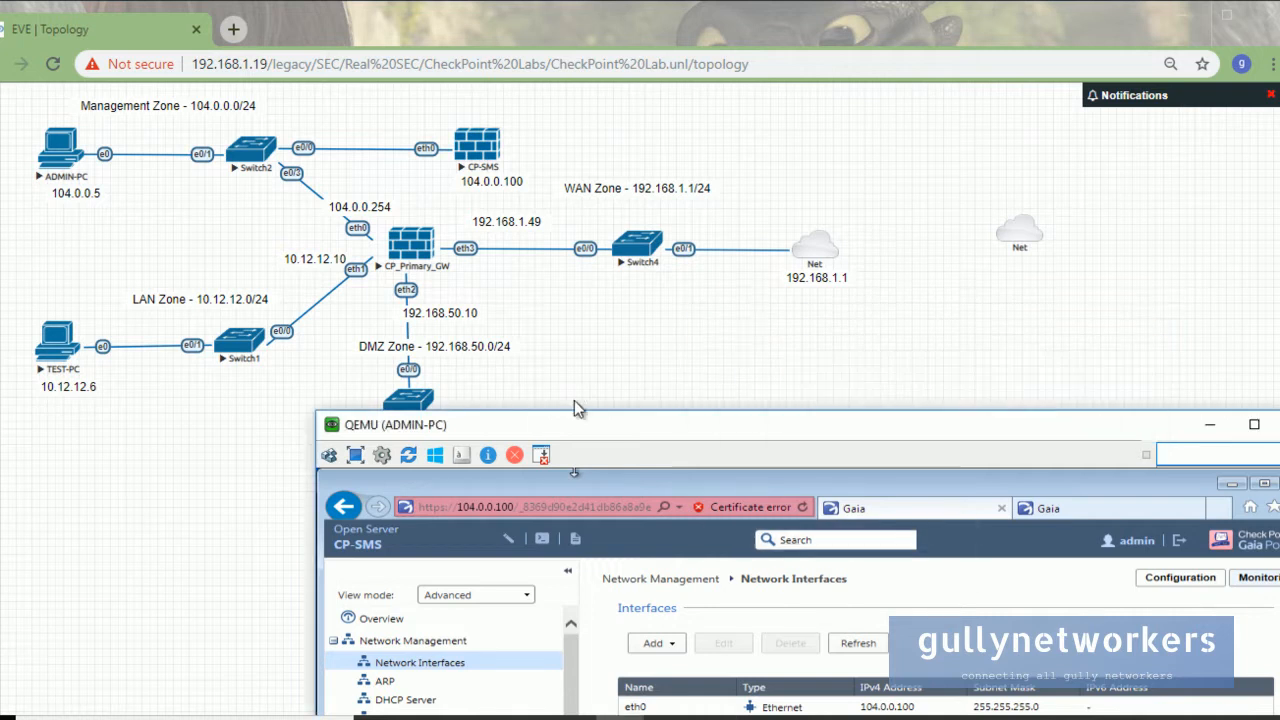
Open the CP-SMS overview page and switch the ADMIN-PC console to full screen.
{"action": "left_click_drag", "start_coordinate": [563, 426], "coordinate": [386, 235]}
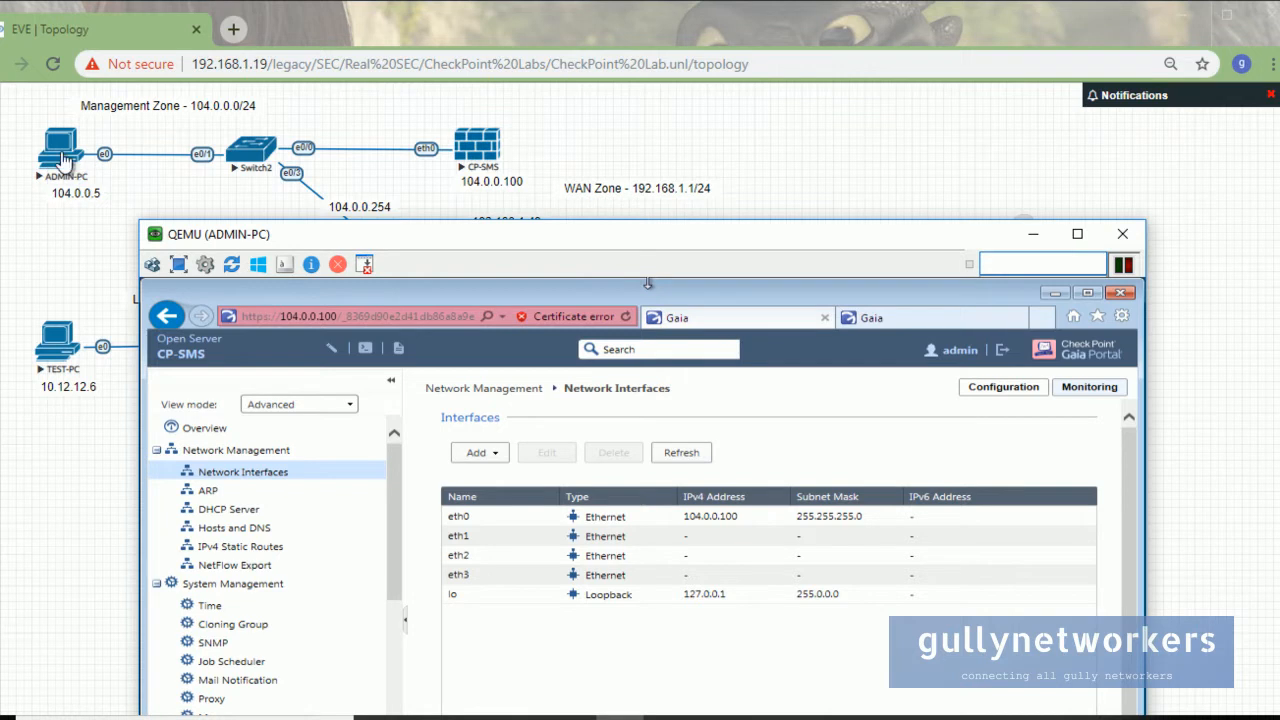
{"action": "left_click_drag", "start_coordinate": [968, 238], "coordinate": [1040, 240]}
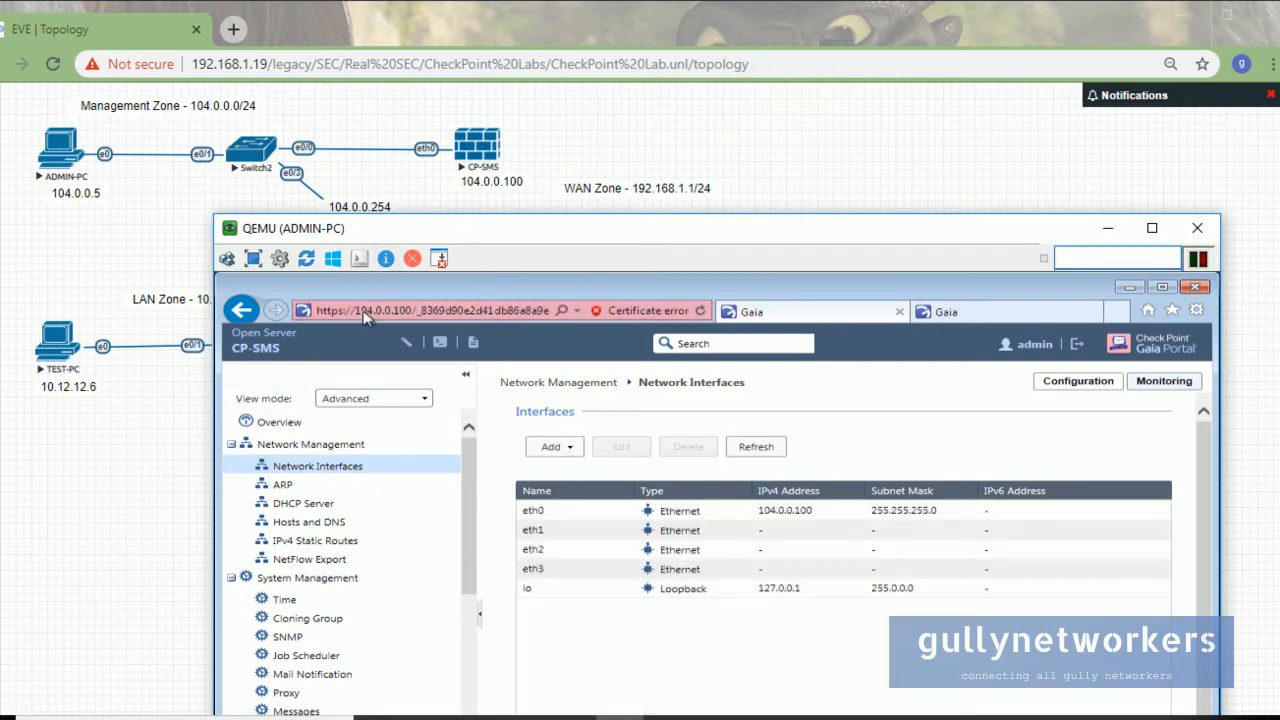
{"action": "left_click", "coordinate": [338, 422]}
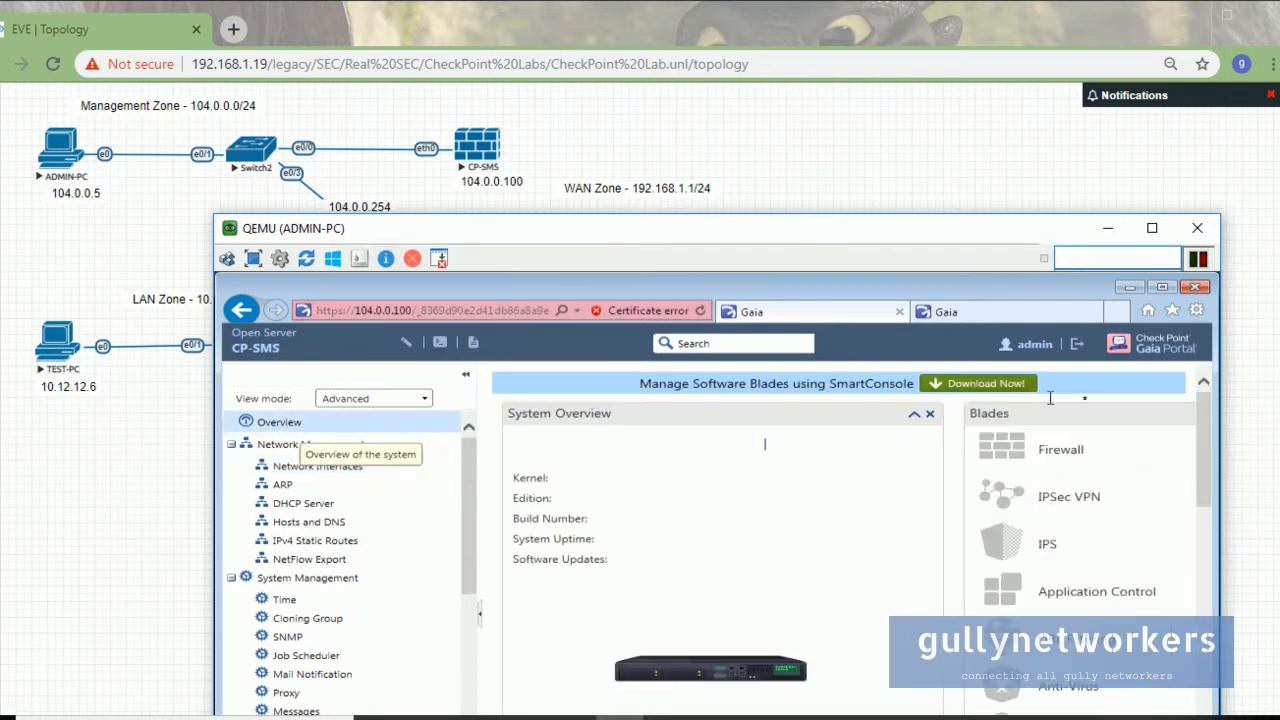
{"action": "left_click_drag", "start_coordinate": [728, 230], "coordinate": [805, 98]}
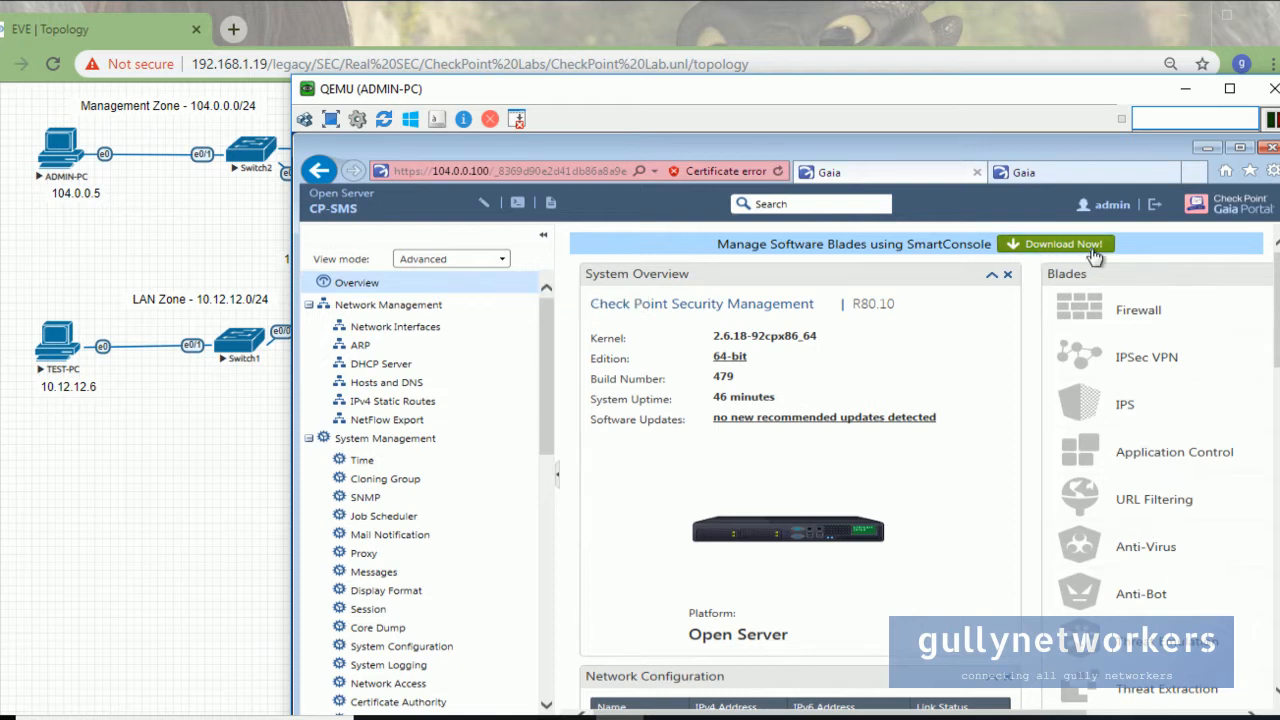
{"action": "scroll", "coordinate": [1014, 500], "scroll_direction": "down", "scroll_amount": 5}
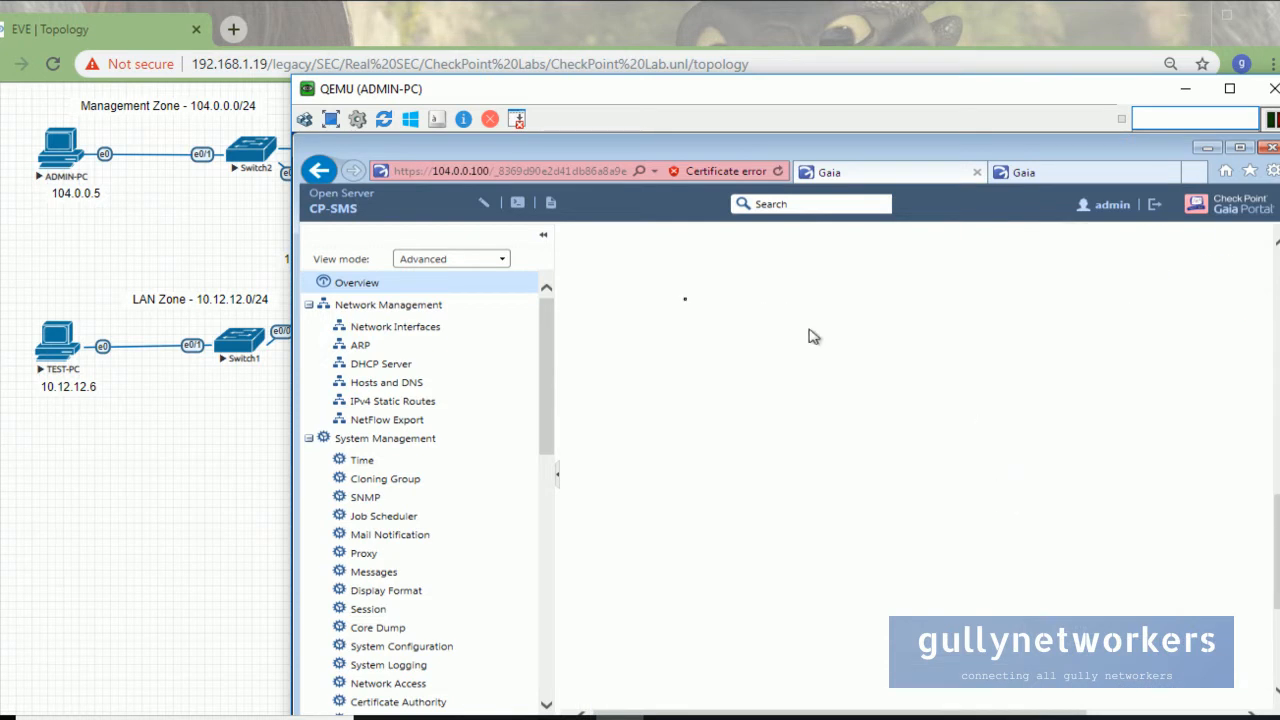
{"action": "double_click", "coordinate": [651, 95]}
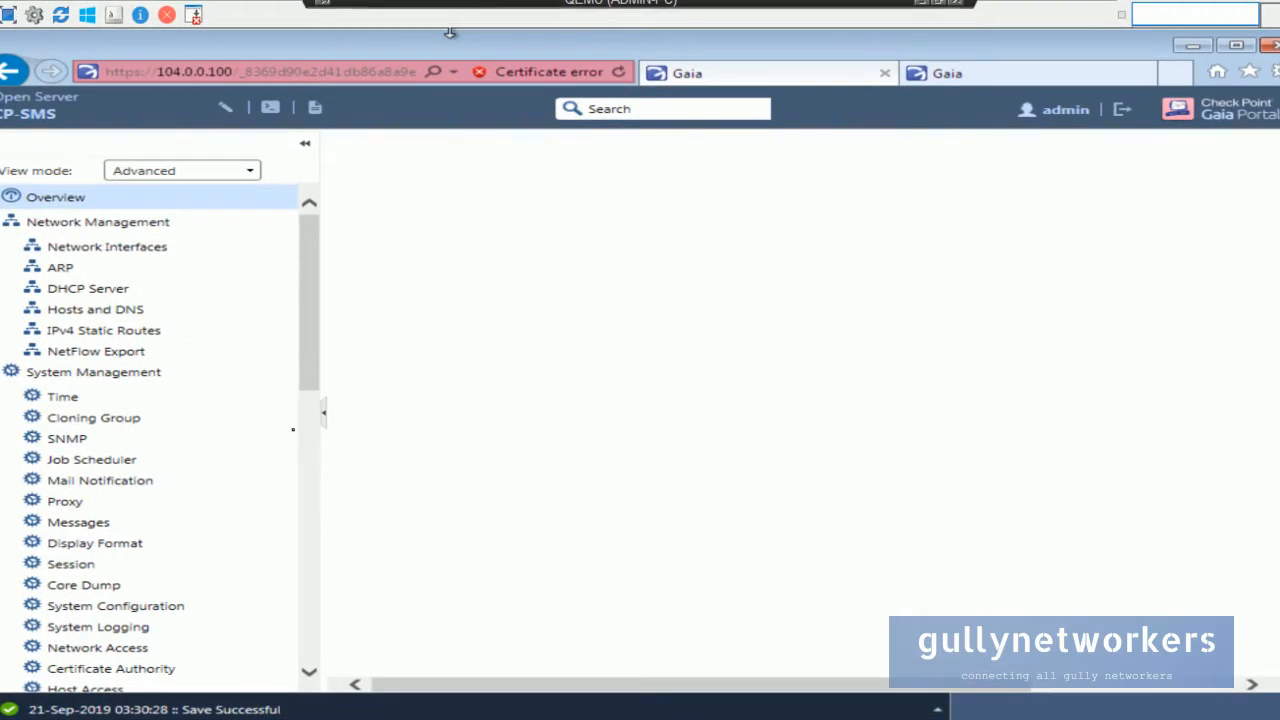
Download and save SmartConsole.exe from the Download SmartConsole page, then exit full screen.
{"action": "left_click", "coordinate": [314, 463]}
{"action": "left_click", "coordinate": [311, 634]}
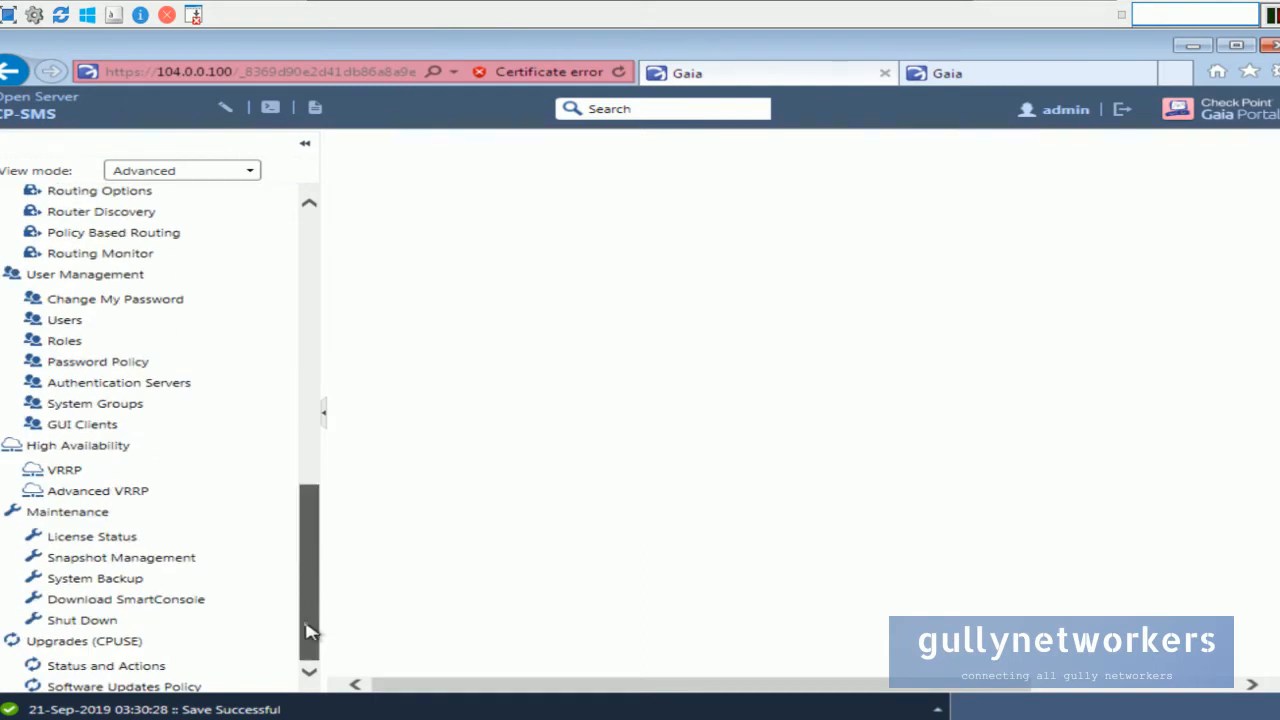
{"action": "left_click", "coordinate": [199, 603]}
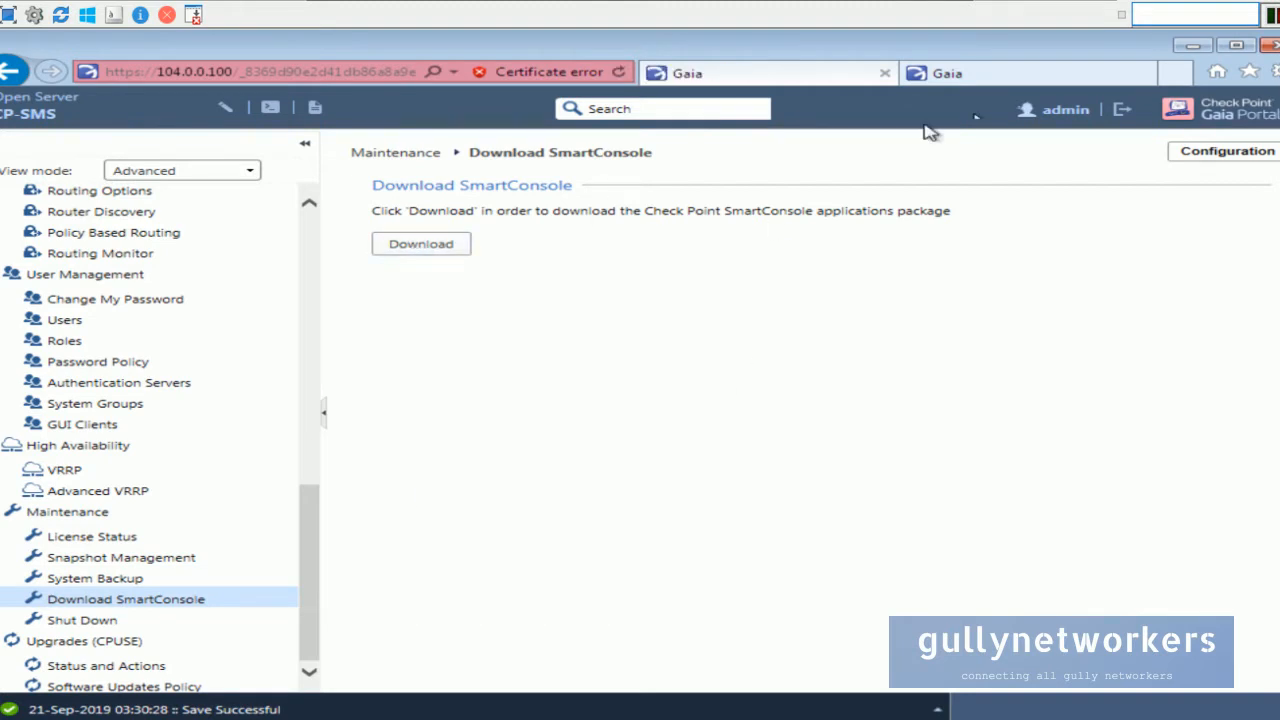
{"action": "left_click", "coordinate": [1245, 43]}
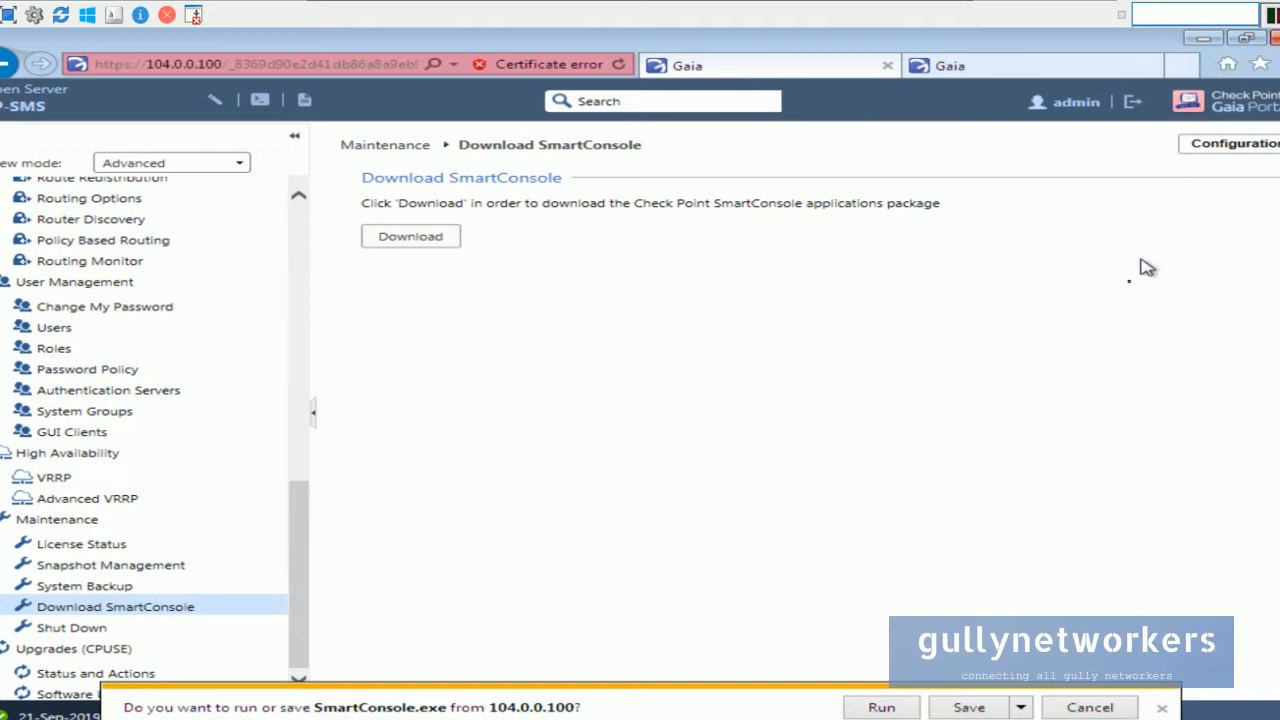
{"action": "left_click", "coordinate": [985, 708]}
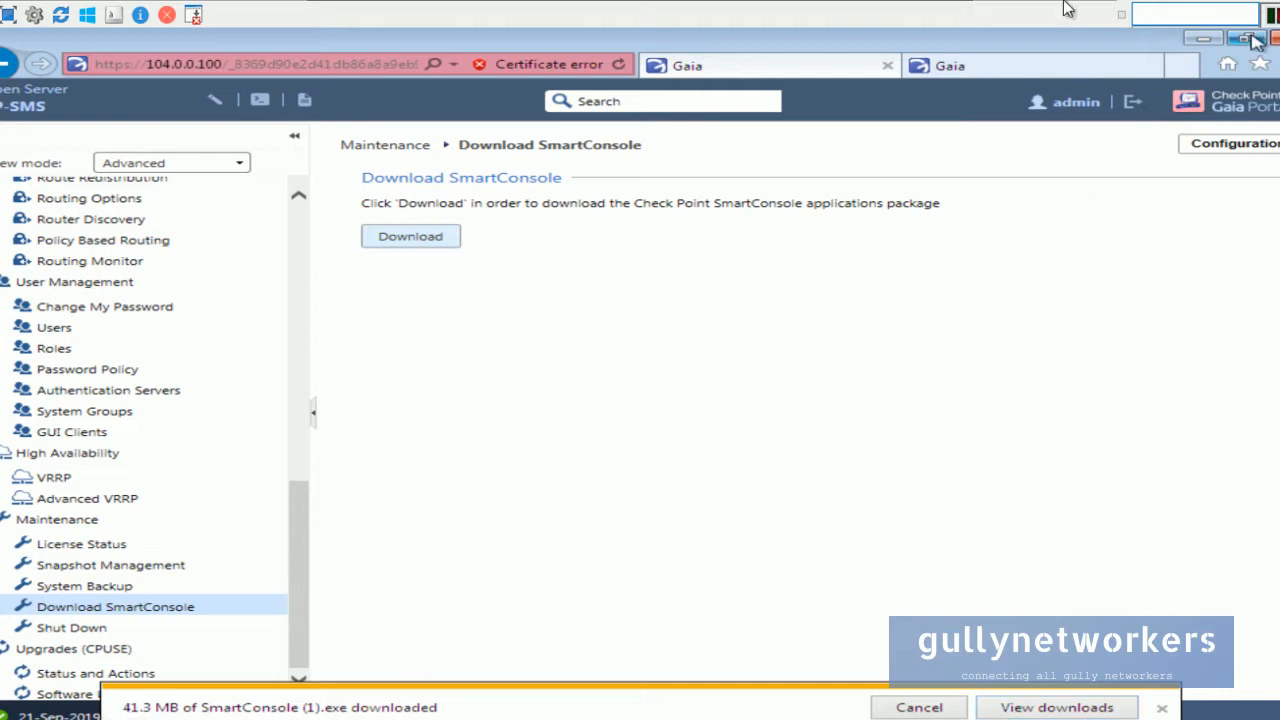
{"action": "left_click", "coordinate": [1212, 12]}
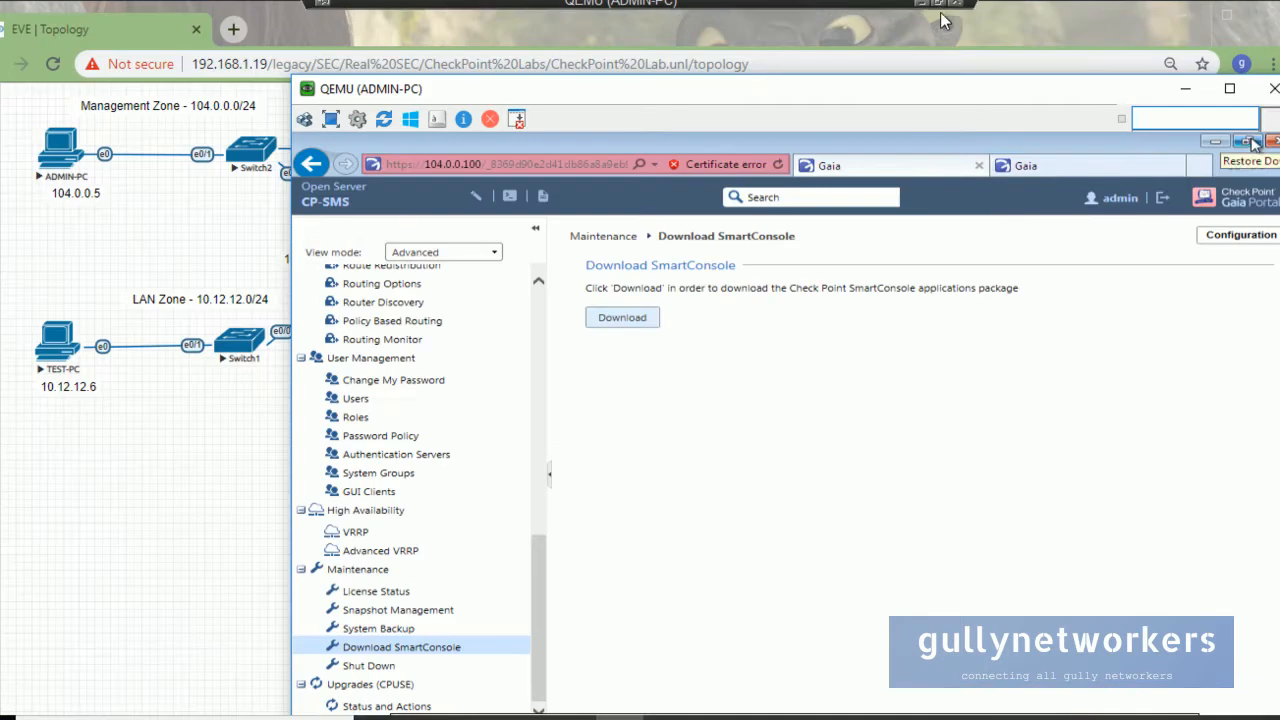
Open the Downloads folder and run SmartConsole (1).exe, allowing it past the security warning.
{"action": "left_click_drag", "start_coordinate": [695, 98], "coordinate": [699, 44]}
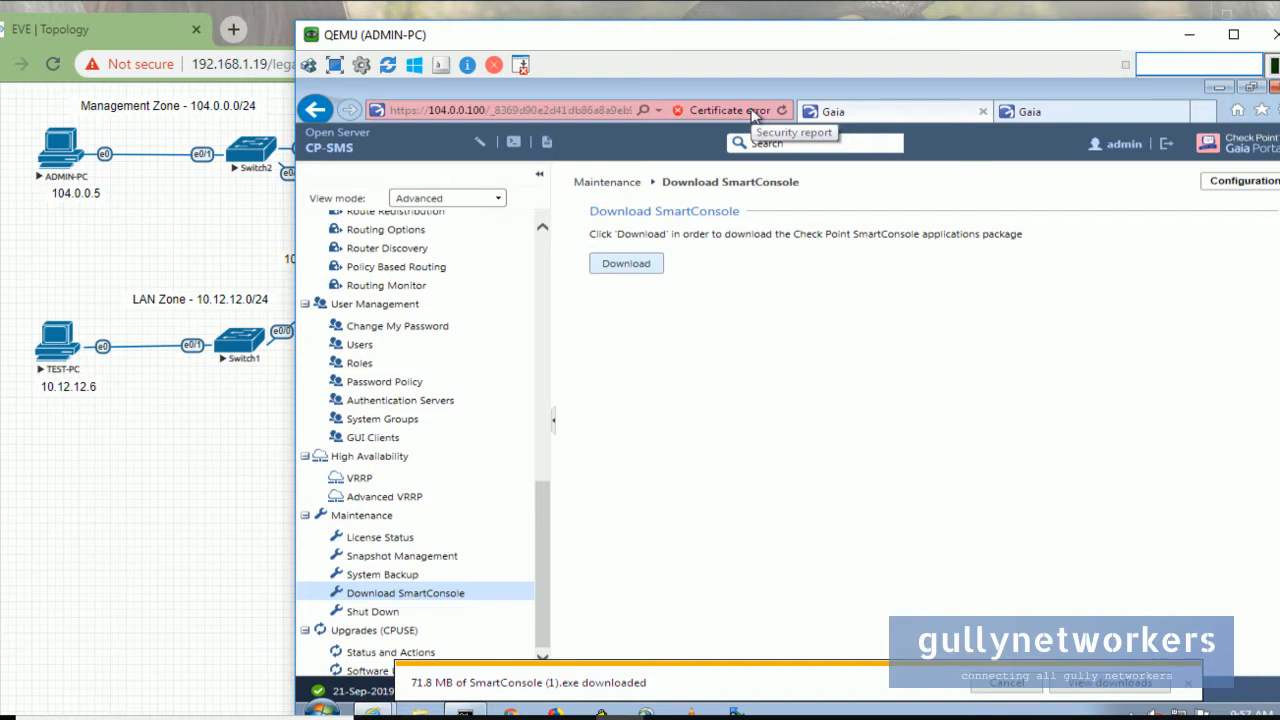
{"action": "left_click", "coordinate": [646, 710]}
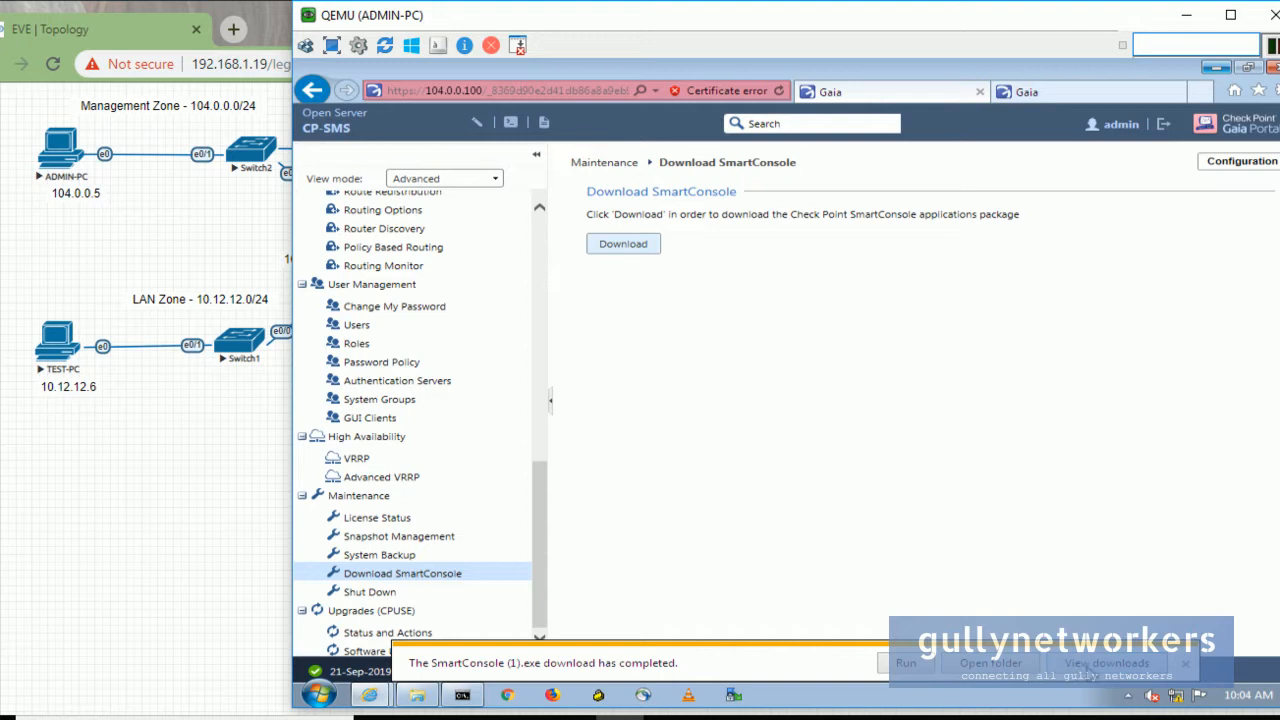
{"action": "left_click", "coordinate": [990, 663]}
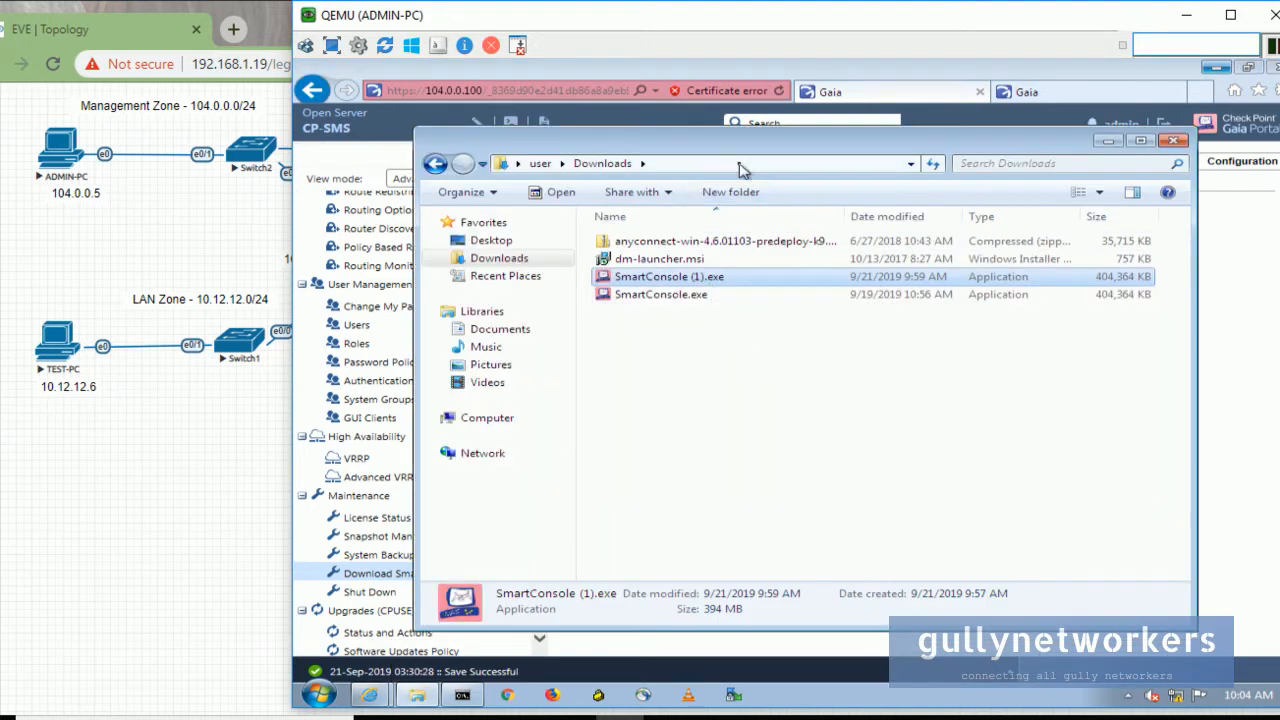
{"action": "left_click_drag", "start_coordinate": [745, 145], "coordinate": [765, 231]}
{"action": "double_click", "coordinate": [744, 365]}
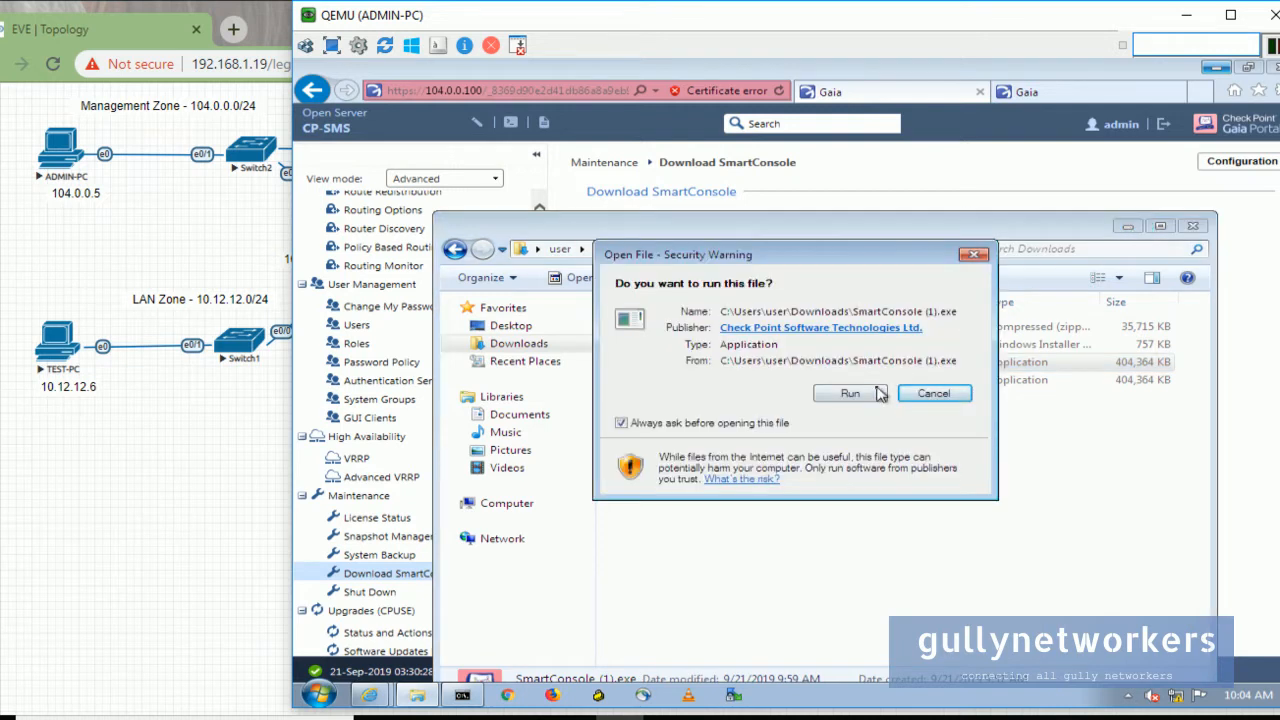
{"action": "left_click", "coordinate": [850, 393]}
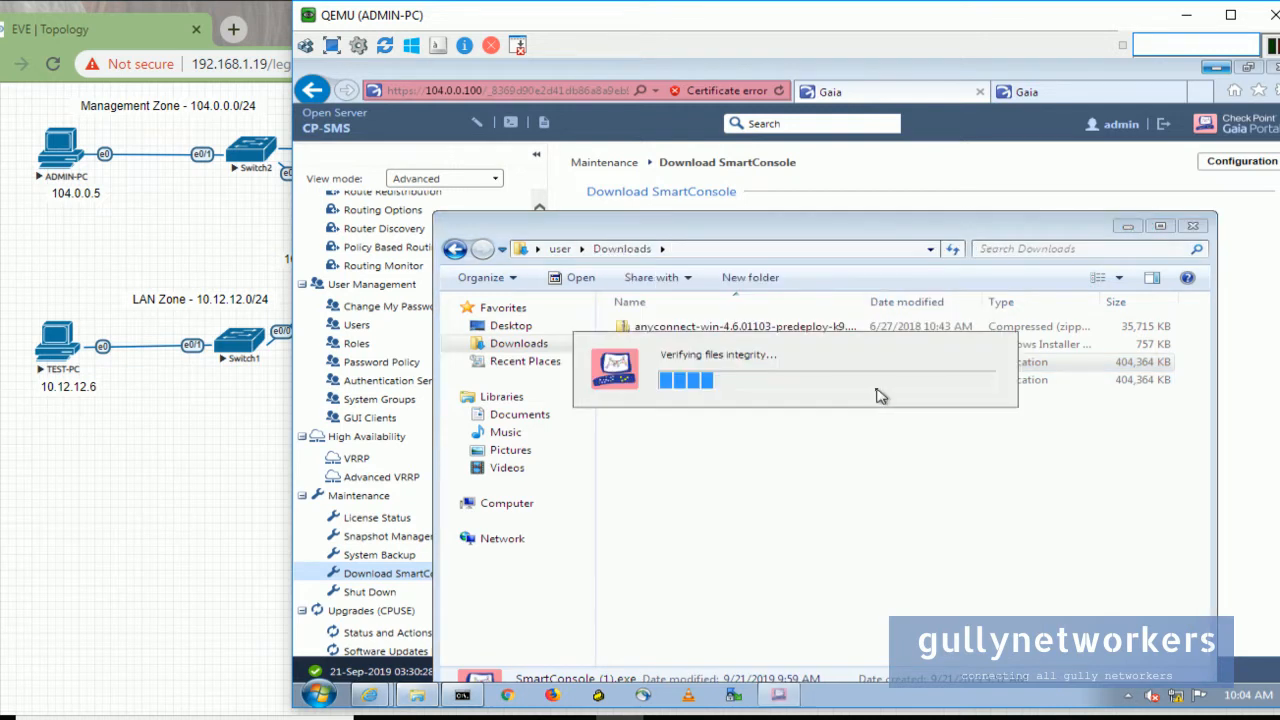
Minimise the Downloads folder, browser and command prompt to reveal the installer.
{"action": "left_click", "coordinate": [1124, 228]}
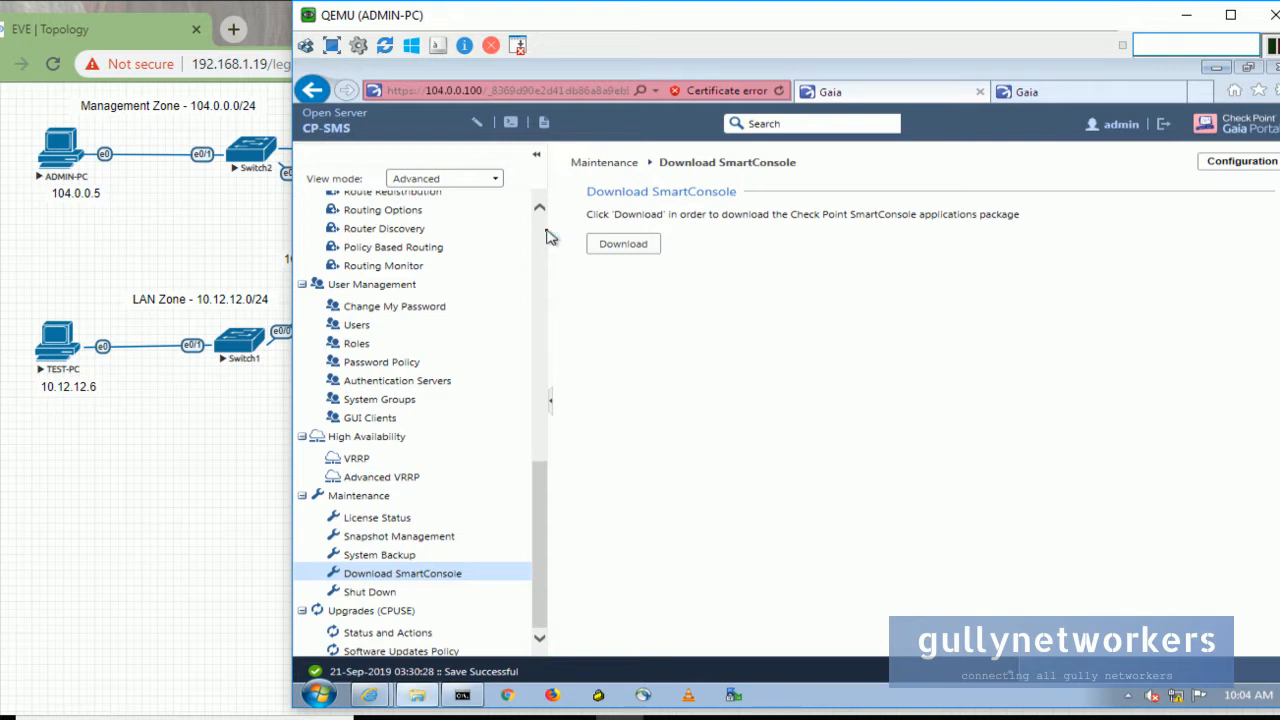
{"action": "left_click", "coordinate": [1216, 67]}
{"action": "left_click", "coordinate": [962, 157]}
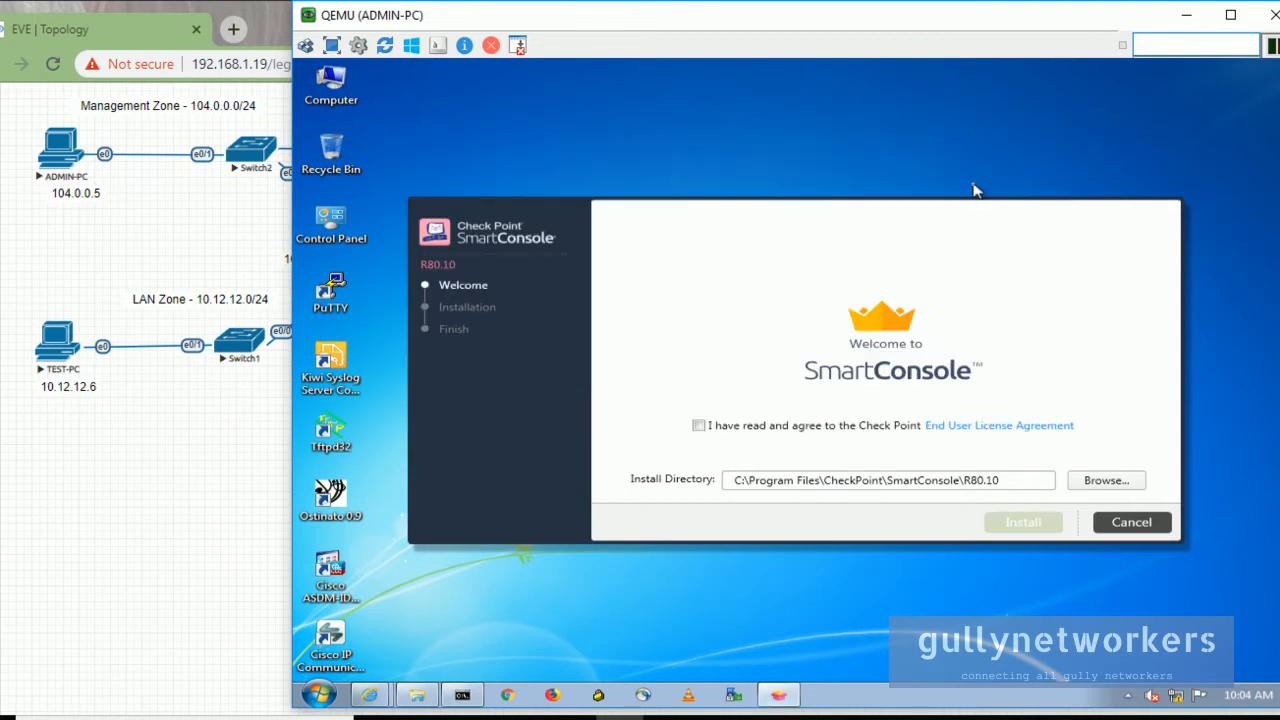
Accept the SmartConsole license agreement after reading it and start the installation.
{"action": "left_click", "coordinate": [700, 426]}
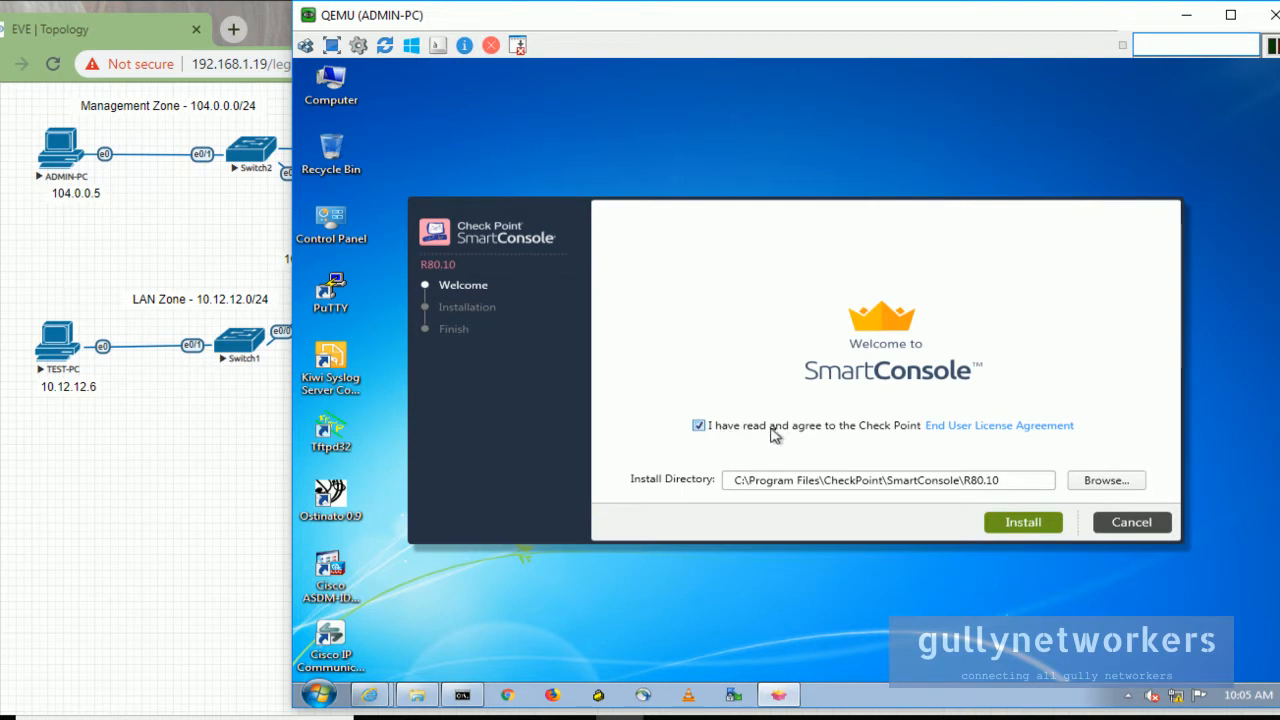
{"action": "left_click", "coordinate": [1012, 427]}
{"action": "scroll", "coordinate": [1060, 260], "scroll_direction": "down", "scroll_amount": 2}
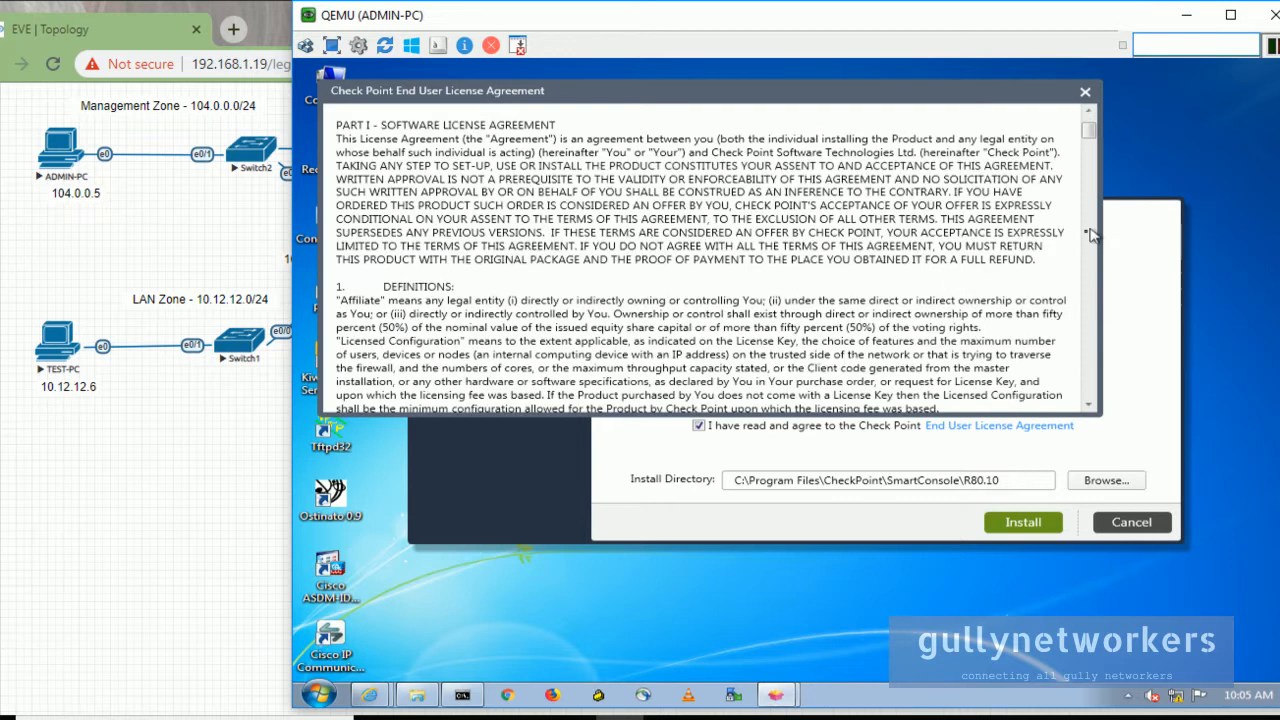
{"action": "scroll", "coordinate": [1088, 135], "scroll_direction": "down", "scroll_amount": 15}
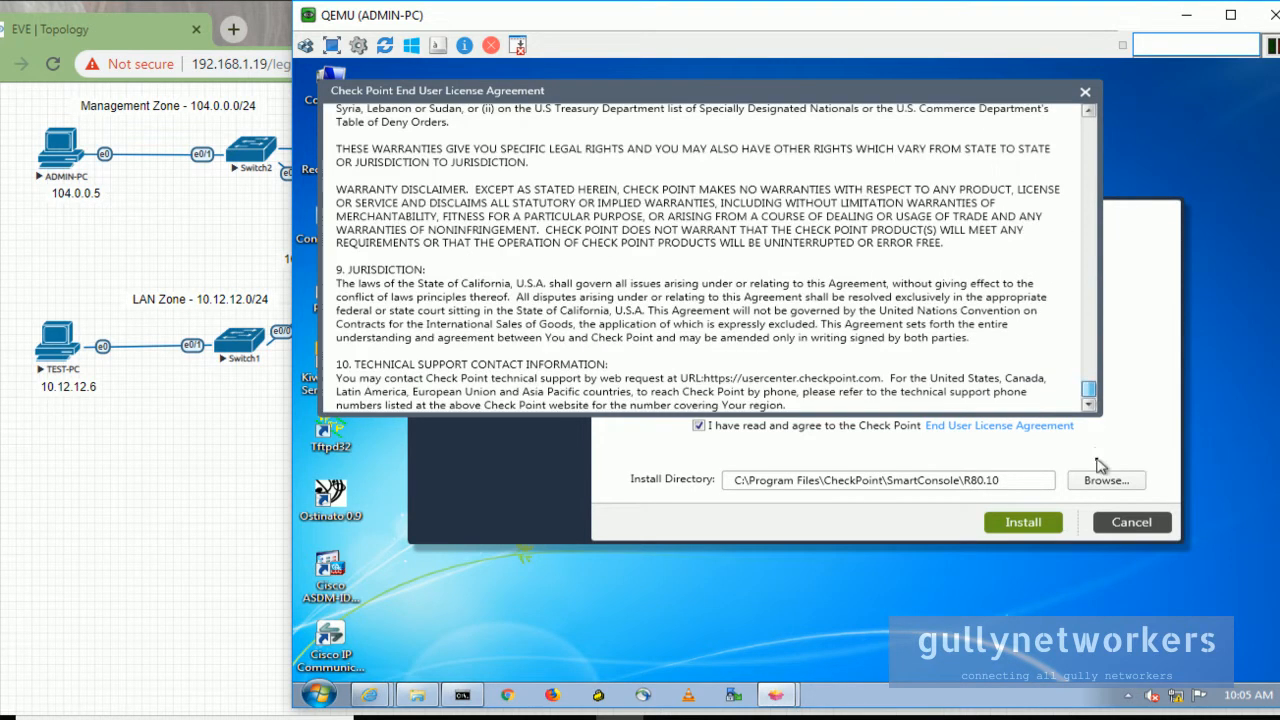
{"action": "left_click", "coordinate": [1086, 94]}
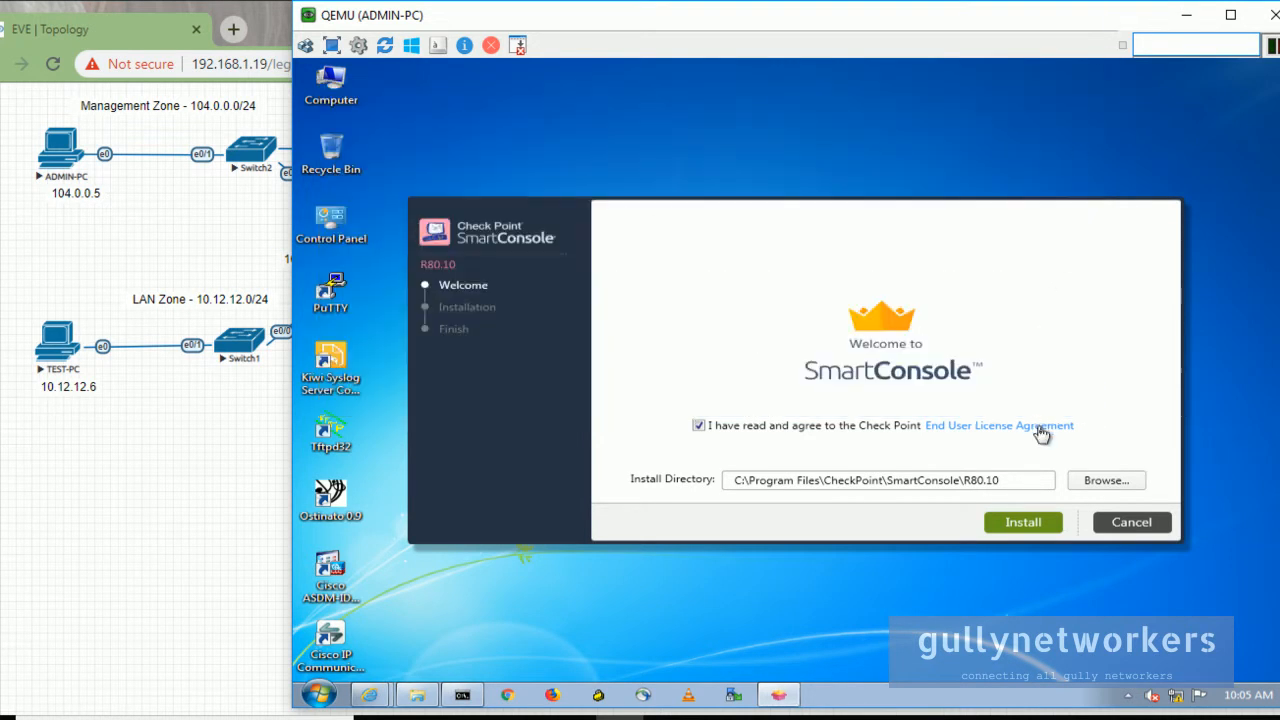
{"action": "left_click", "coordinate": [1053, 521]}
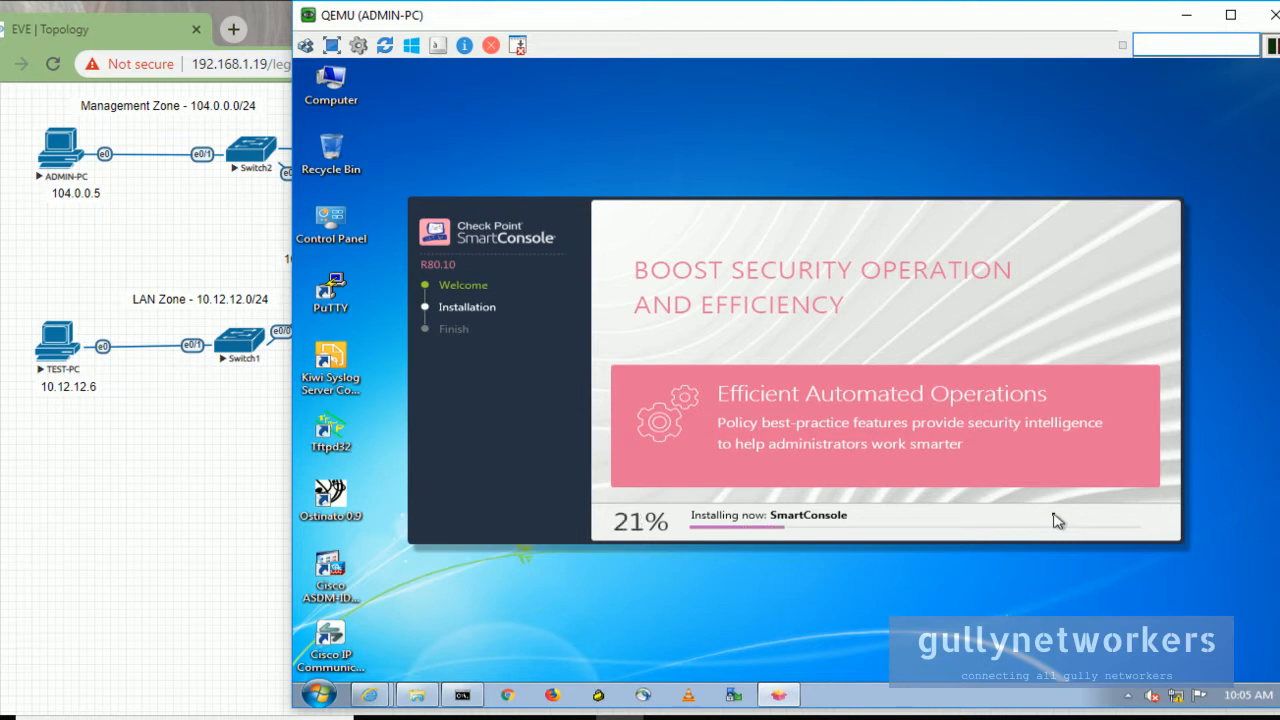
Shift the virtual machine window around the topology while installation runs to the Finish page.
{"action": "left_click_drag", "start_coordinate": [770, 15], "coordinate": [743, 220]}
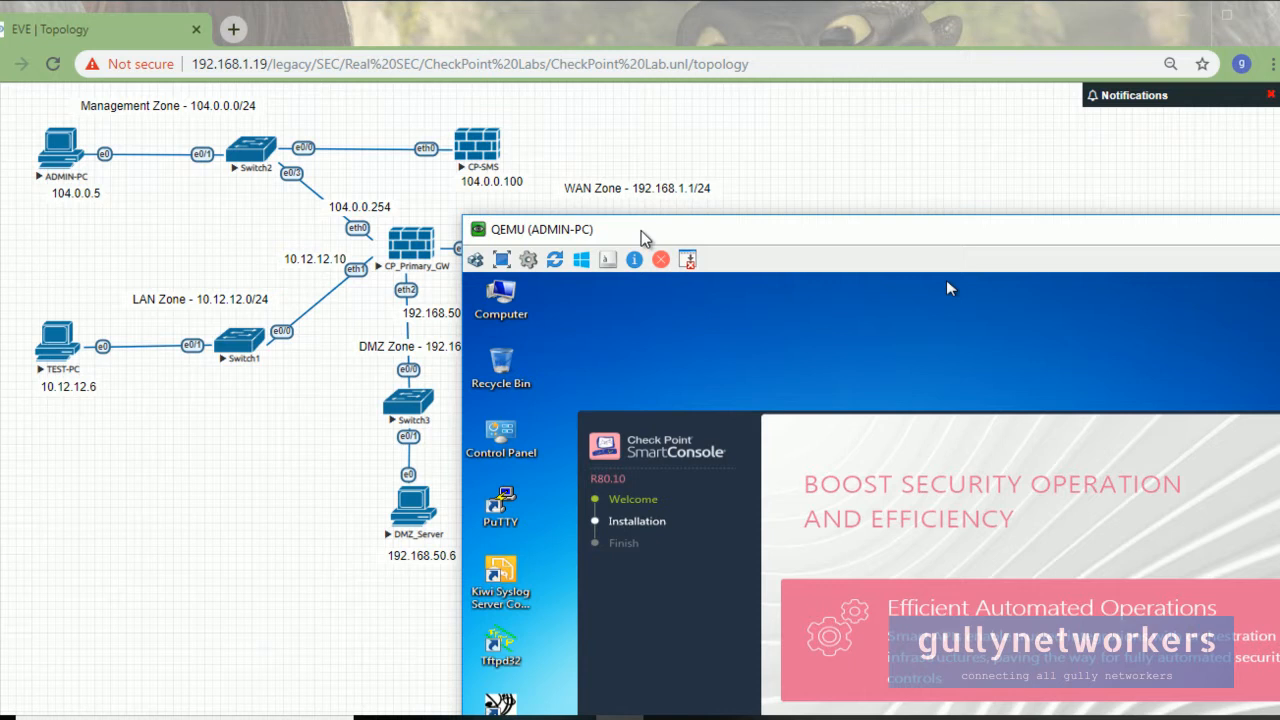
{"action": "left_click_drag", "start_coordinate": [645, 238], "coordinate": [672, 118]}
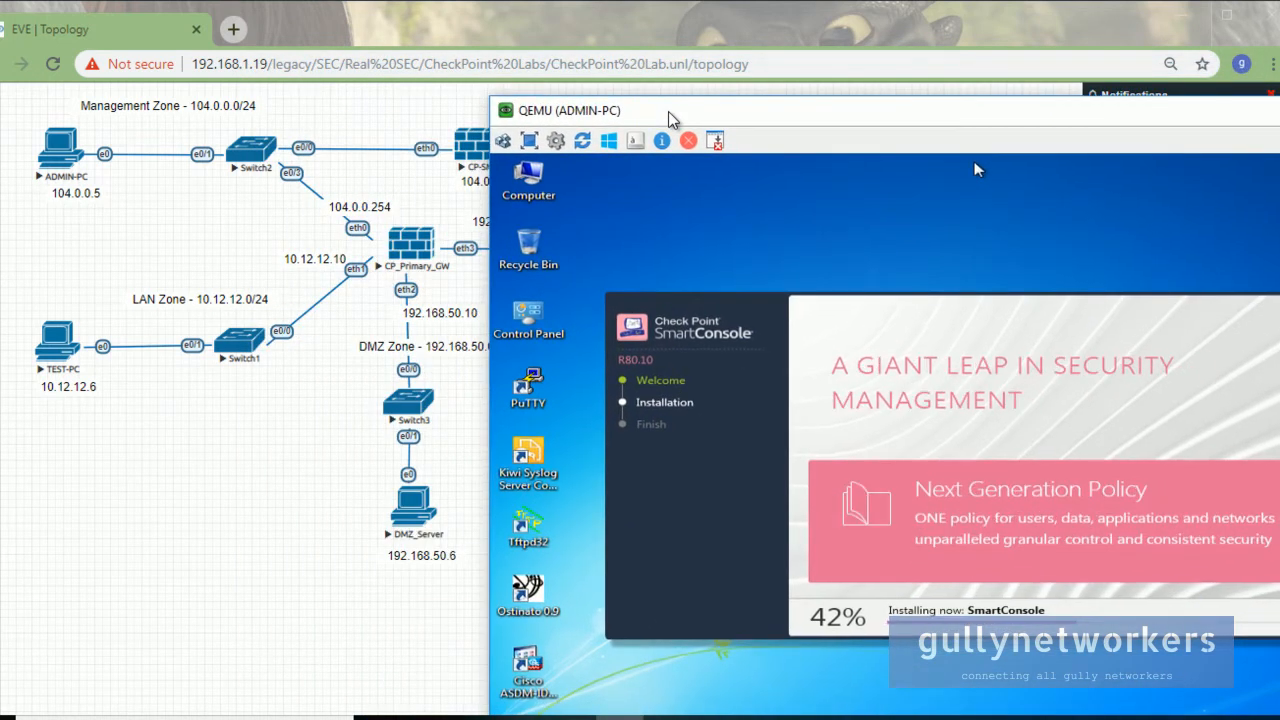
{"action": "left_click_drag", "start_coordinate": [672, 118], "coordinate": [739, 82]}
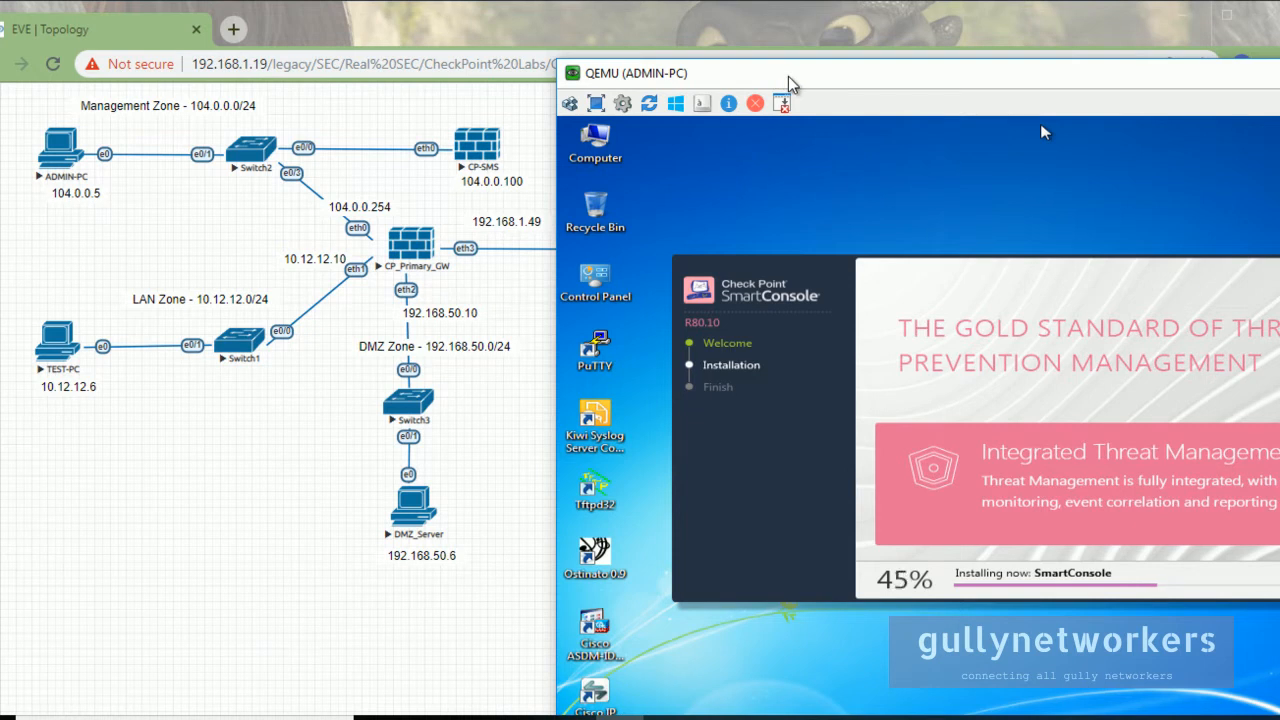
{"action": "left_click_drag", "start_coordinate": [675, 81], "coordinate": [963, 55]}
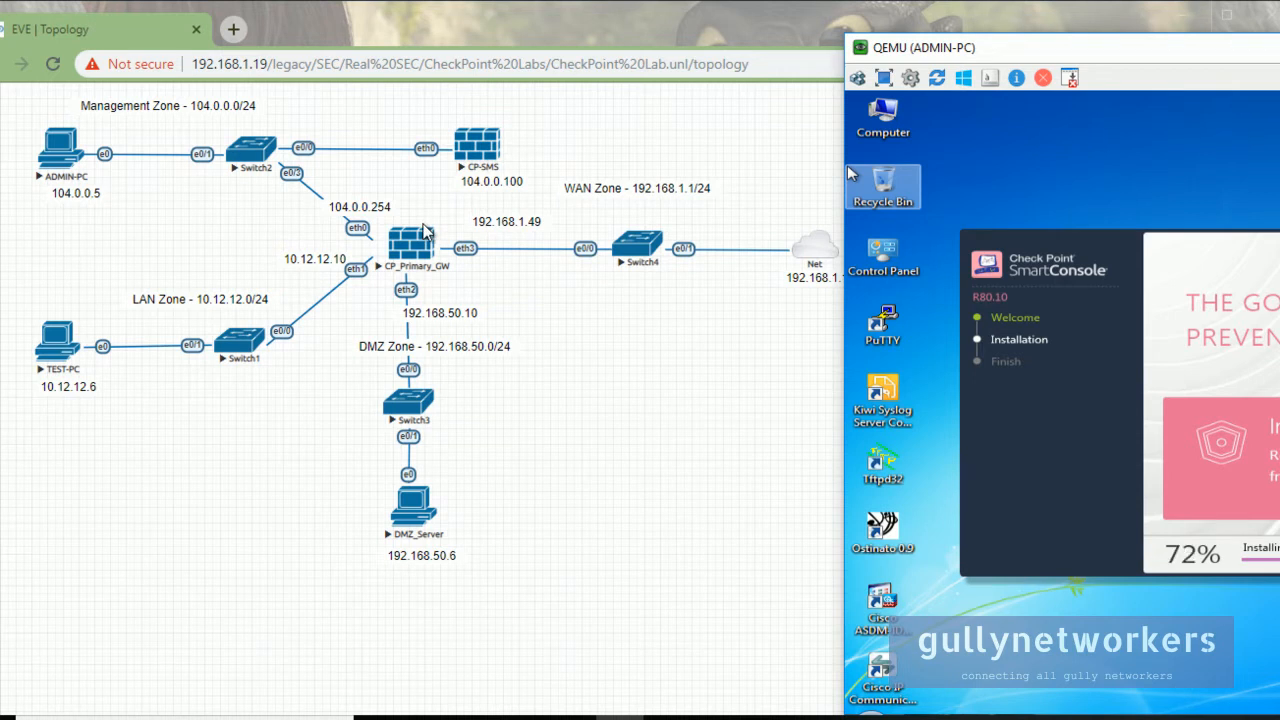
{"action": "left_click_drag", "start_coordinate": [1061, 48], "coordinate": [615, 61]}
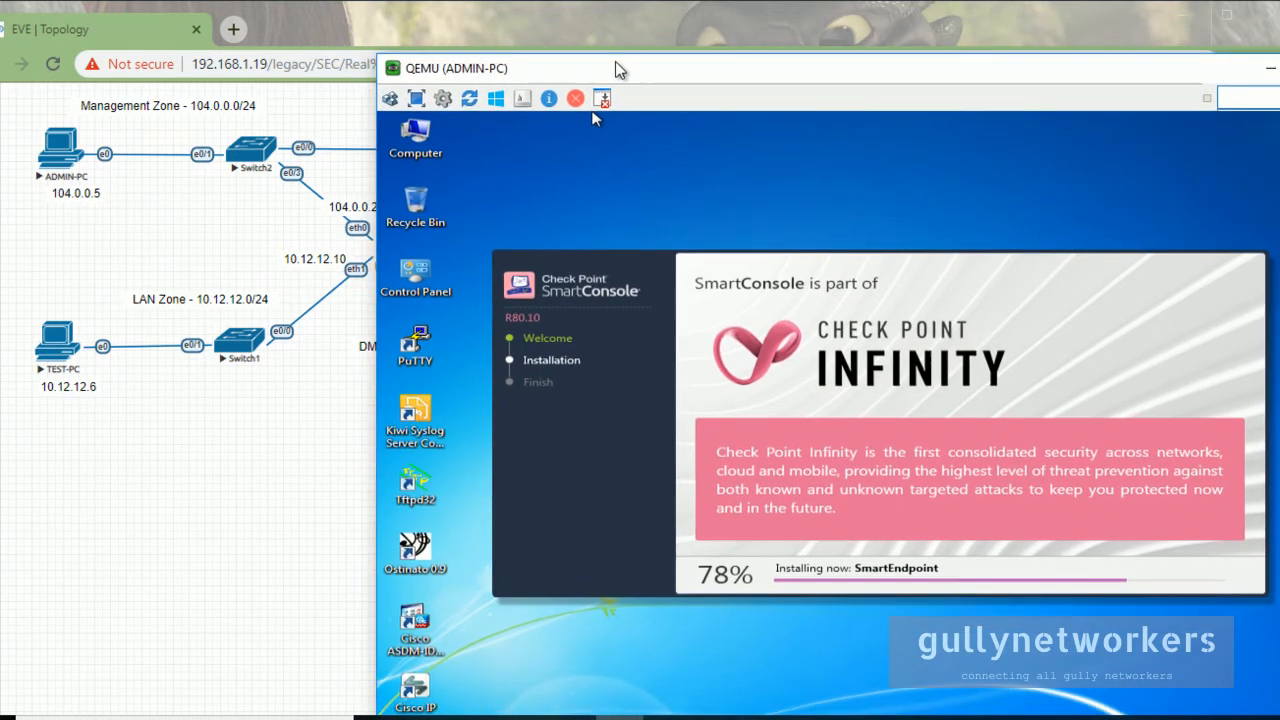
{"action": "left_click_drag", "start_coordinate": [470, 70], "coordinate": [649, 26]}
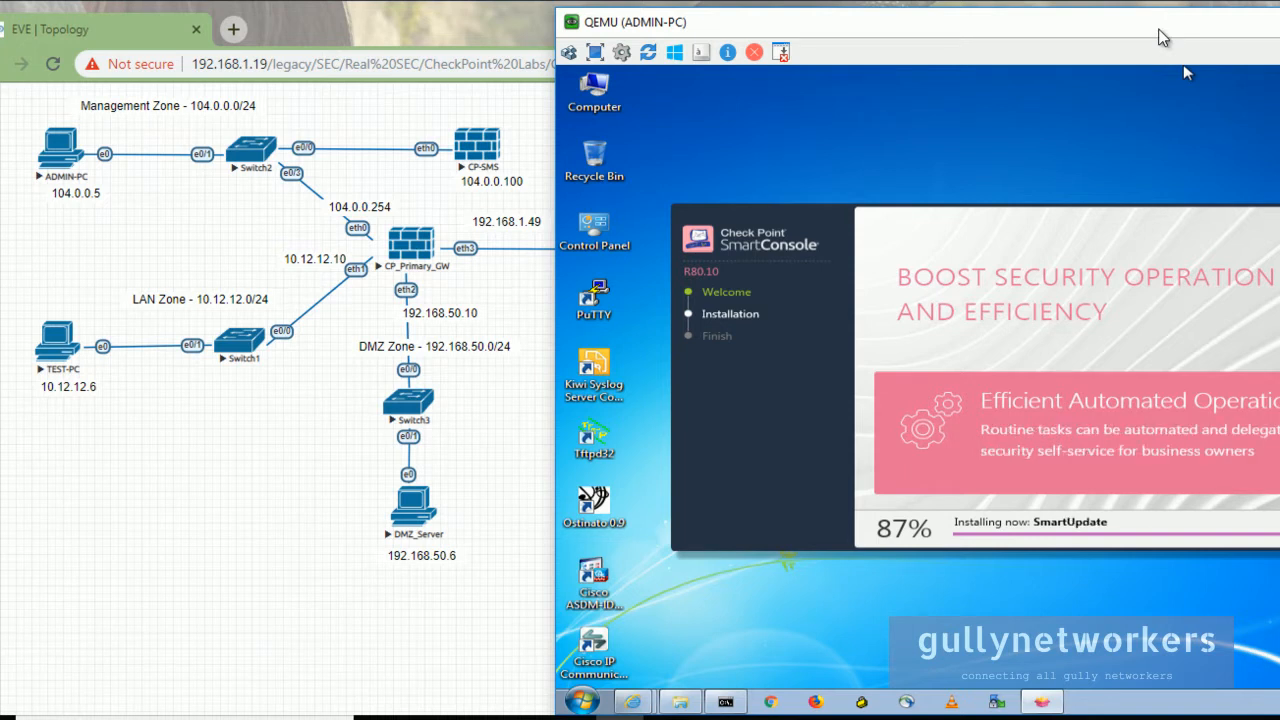
{"action": "left_click_drag", "start_coordinate": [1163, 37], "coordinate": [1010, 37]}
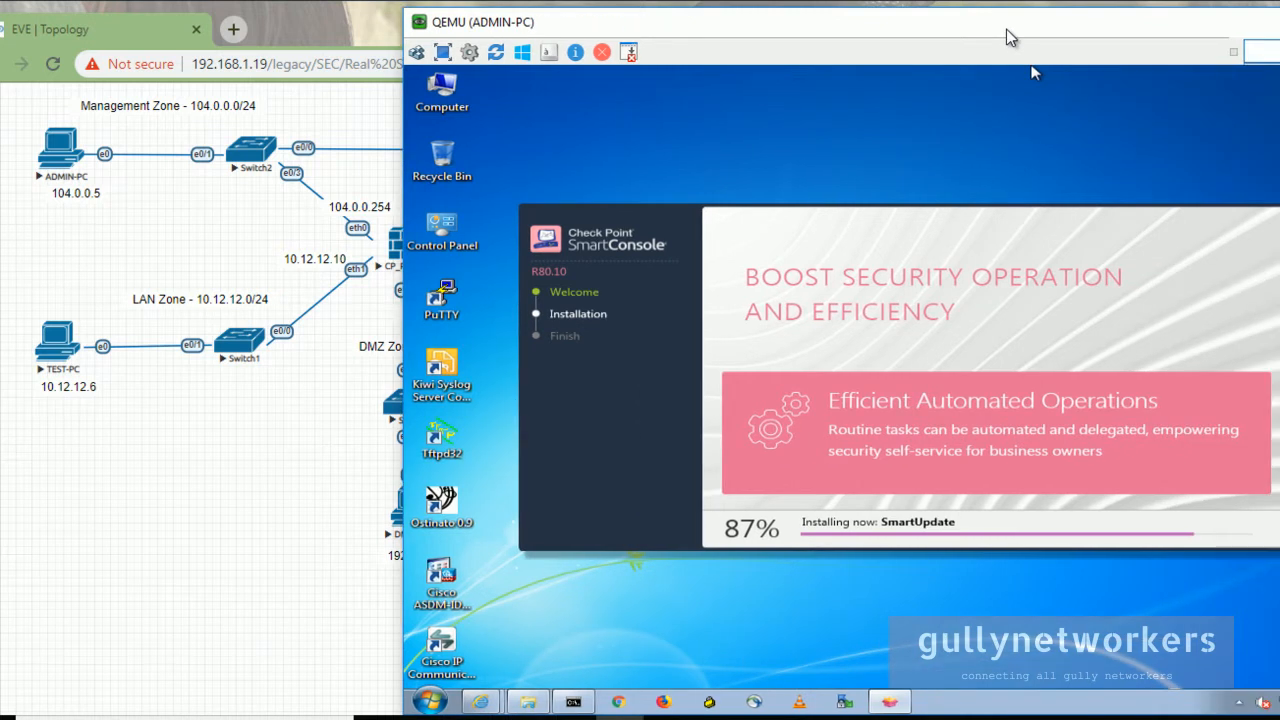
{"action": "left_click_drag", "start_coordinate": [474, 22], "coordinate": [436, 72]}
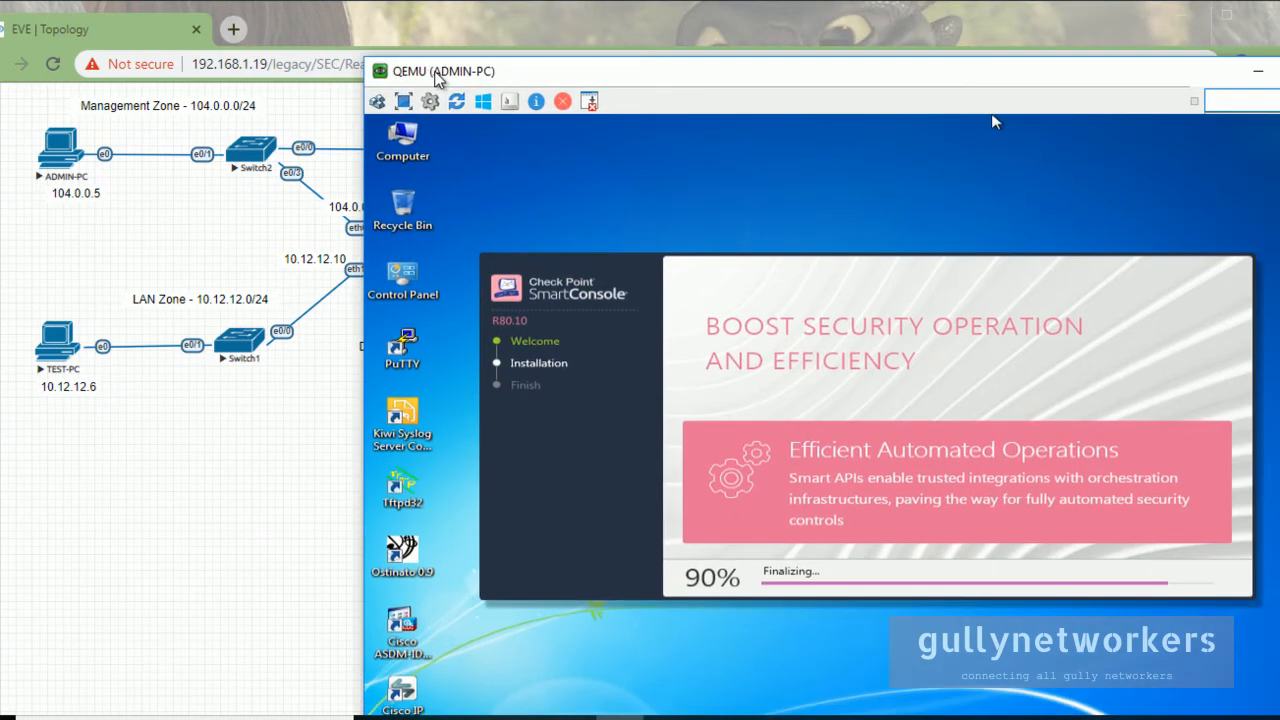
{"action": "left_click_drag", "start_coordinate": [435, 73], "coordinate": [364, 50]}
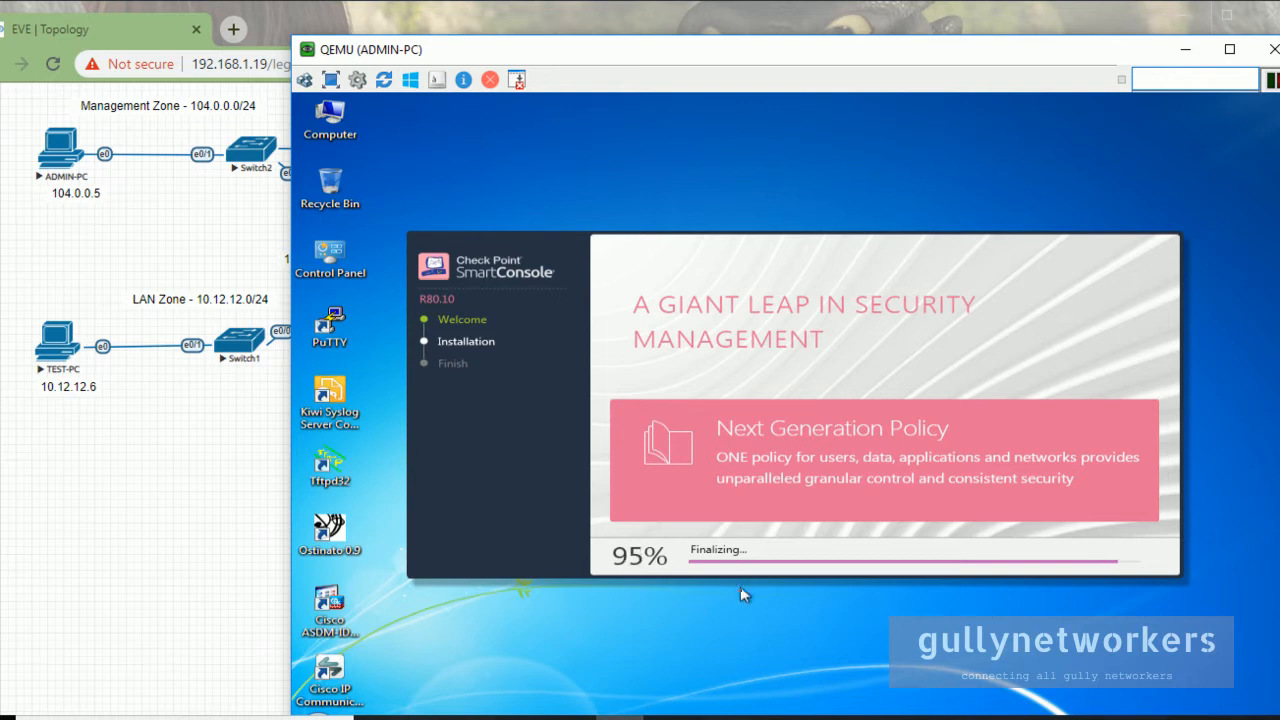
{"action": "left_click", "coordinate": [770, 710]}
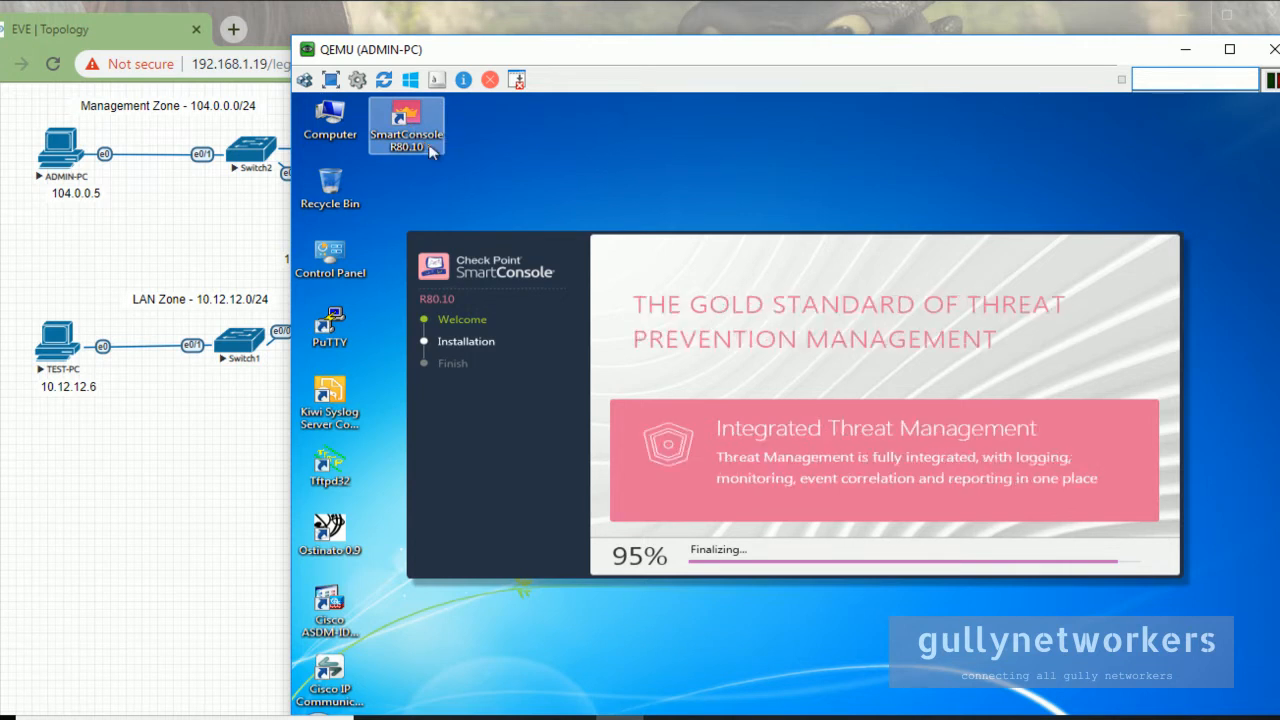
{"action": "left_click", "coordinate": [762, 716]}
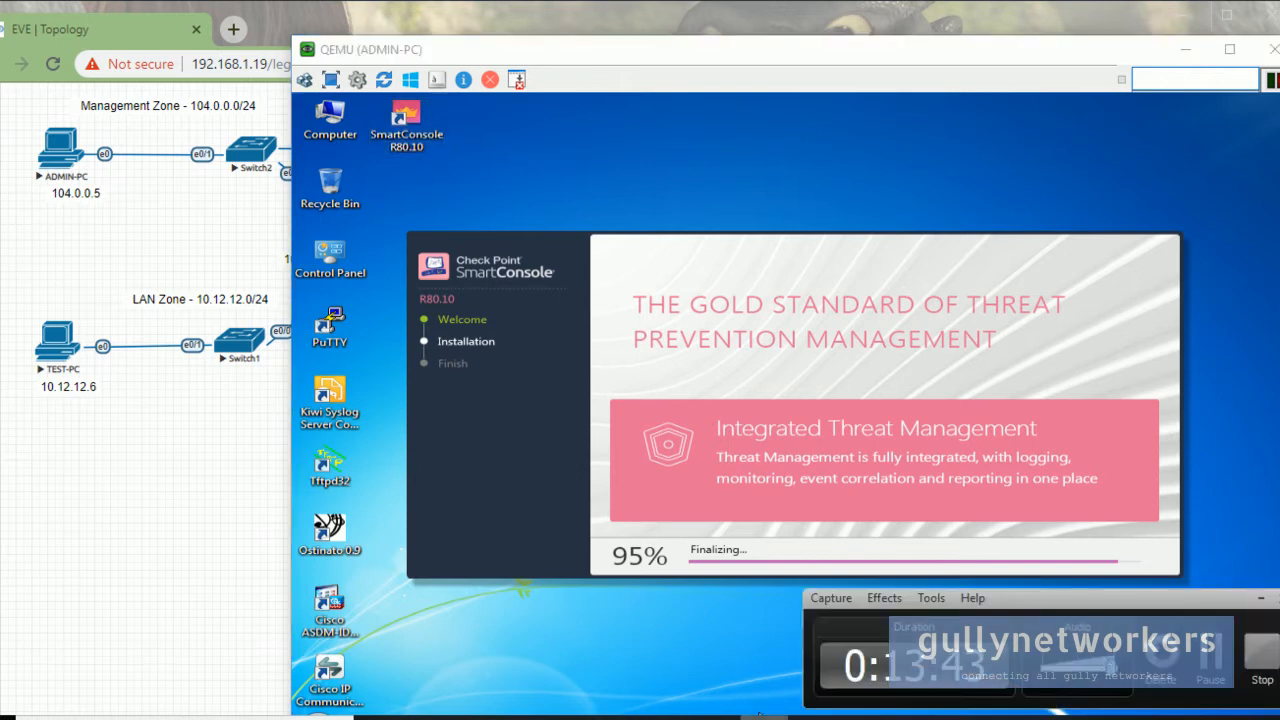
{"action": "left_click", "coordinate": [1206, 660]}
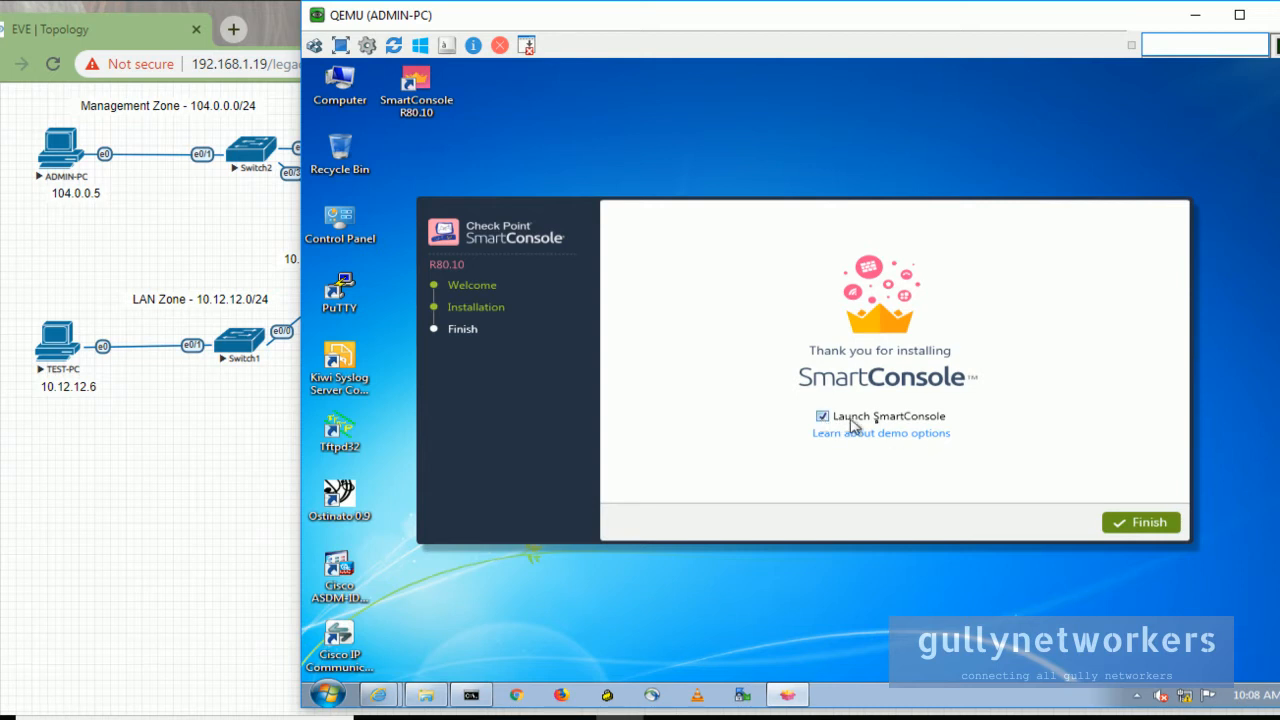
Launch SmartConsole from the installer, ping 104.0.0.100 in Command Prompt, then minimise it.
{"action": "left_click", "coordinate": [1124, 519]}
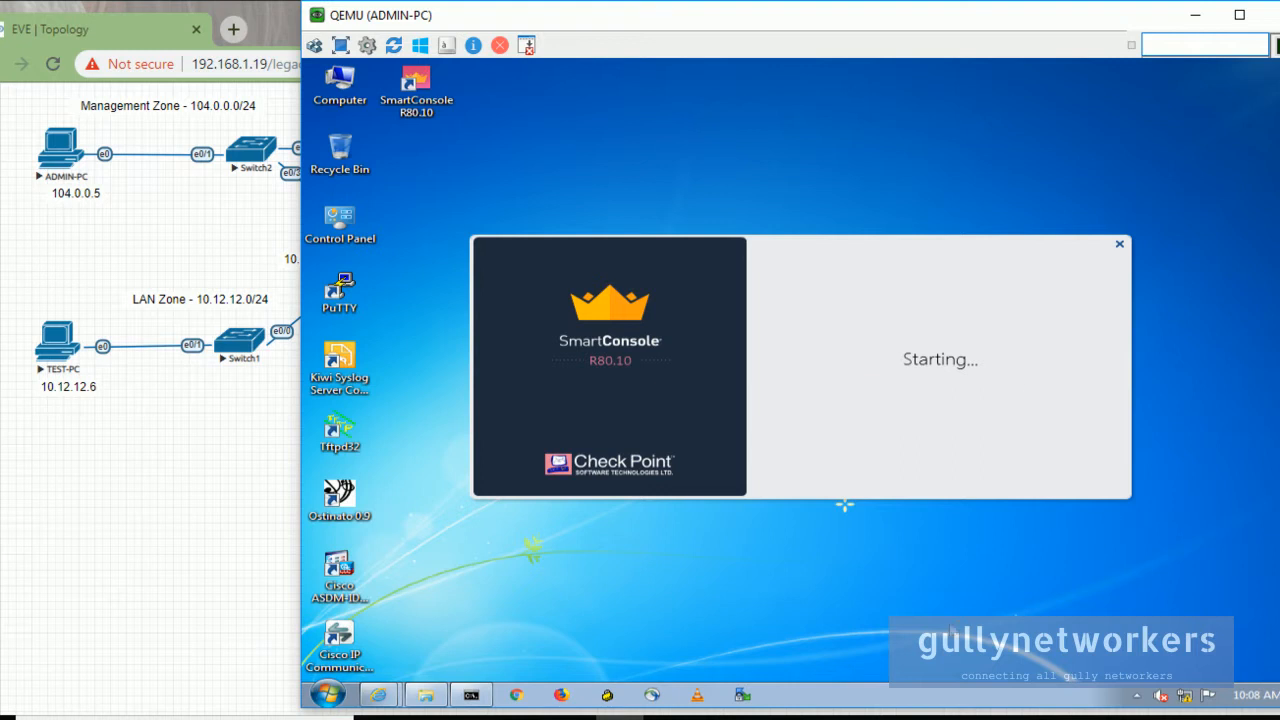
{"action": "left_click", "coordinate": [471, 694]}
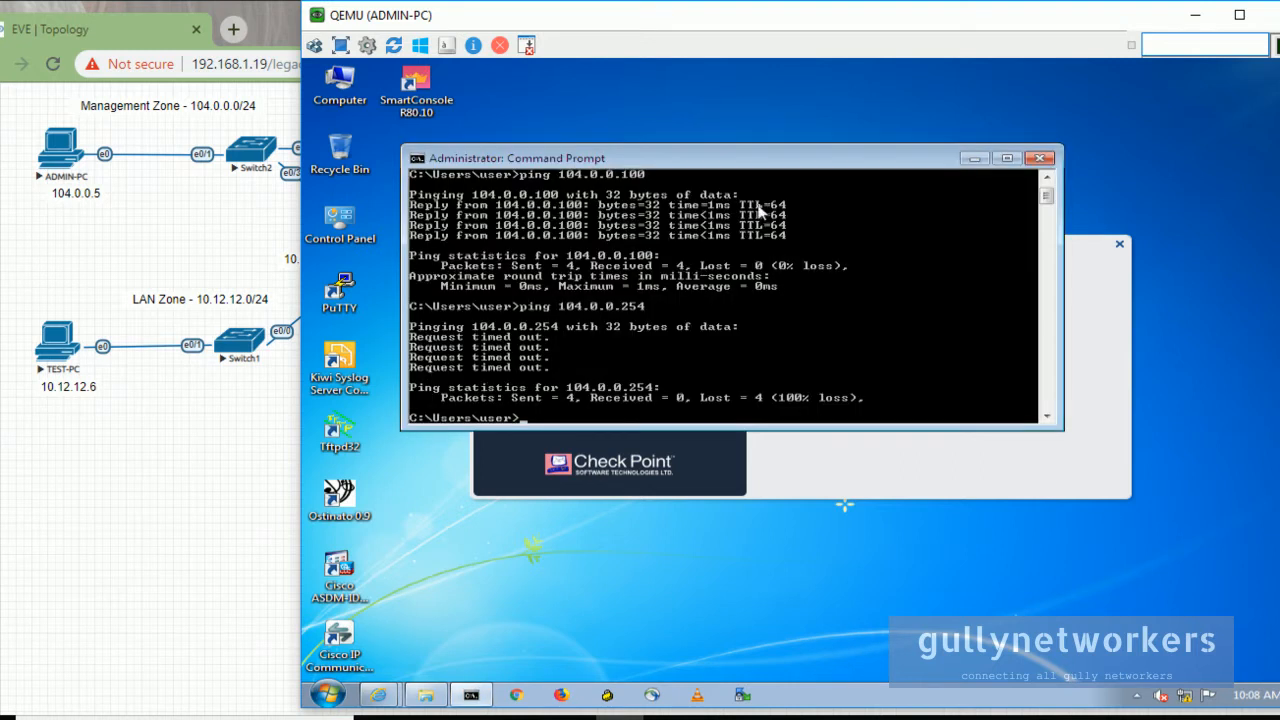
{"action": "type", "text": "pinh"}
{"action": "left_click_drag", "start_coordinate": [700, 170], "coordinate": [680, 85]}
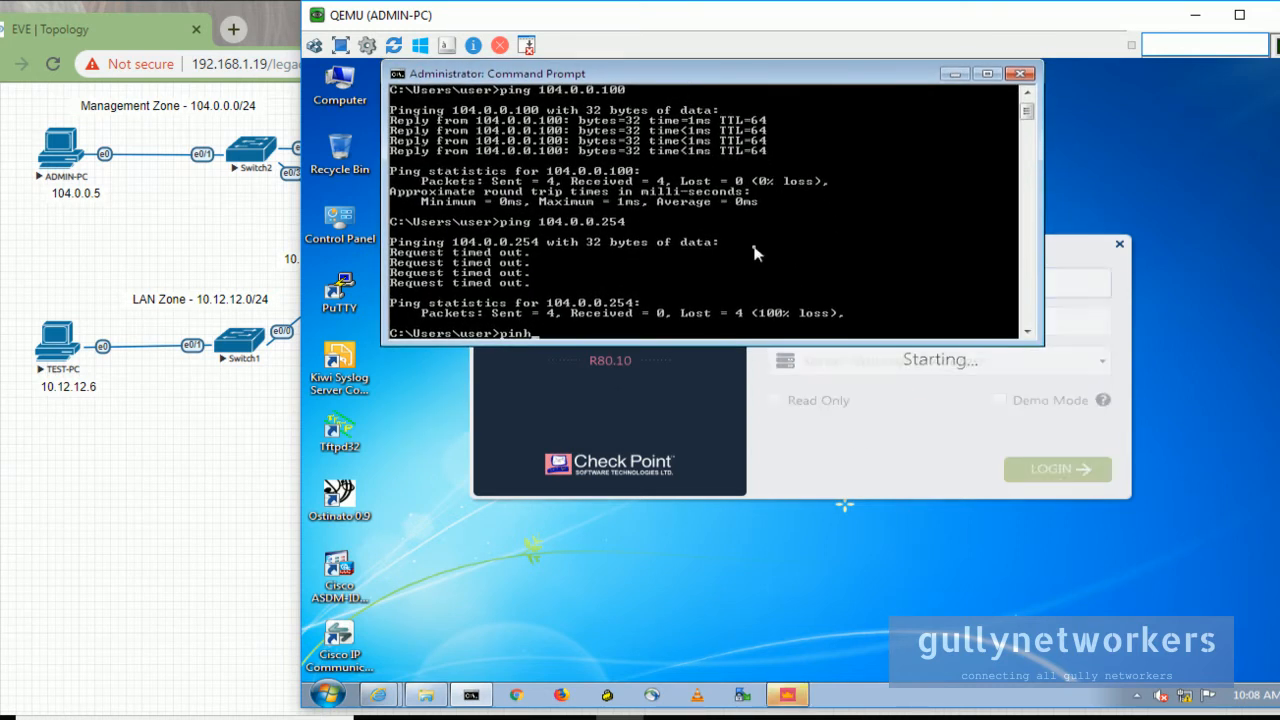
{"action": "key", "text": "BackSpace"}
{"action": "type", "text": "g"}
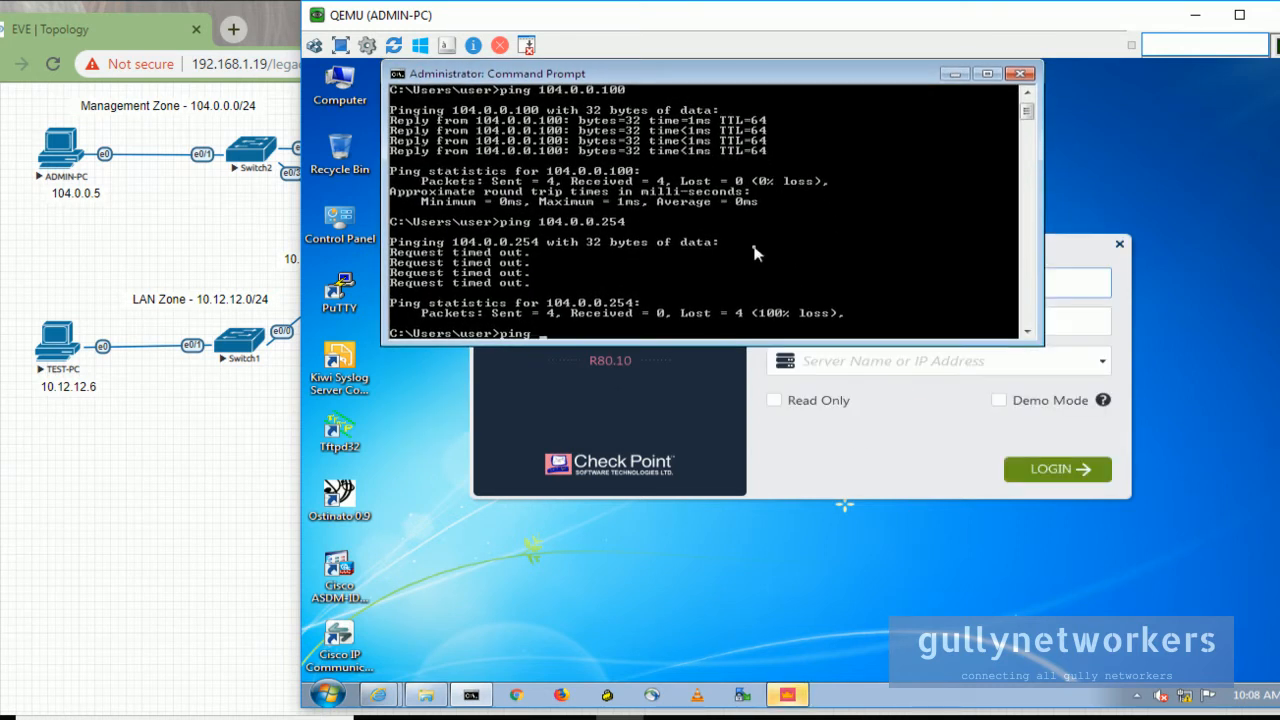
{"action": "type", "text": " 104.0.0.100"}
{"action": "key", "text": "Return"}
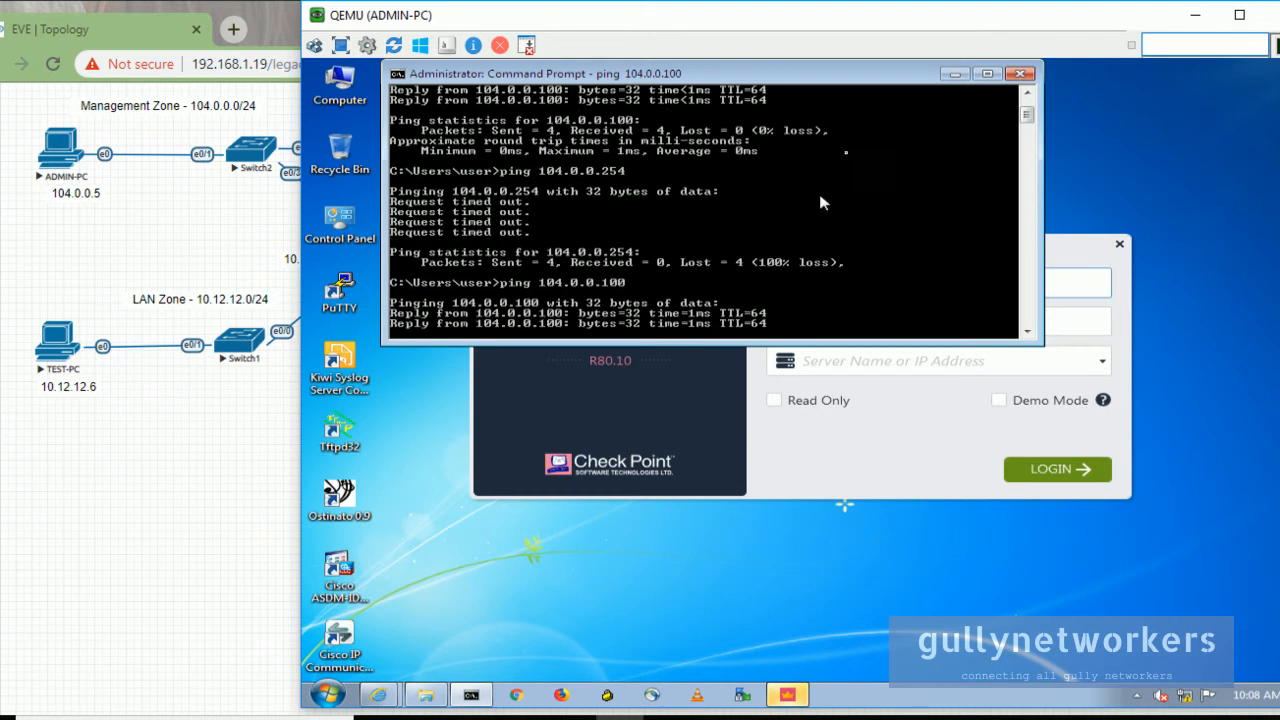
{"action": "left_click", "coordinate": [955, 74]}
{"action": "left_click", "coordinate": [949, 283]}
Log in to SmartConsole as admin on server 104.0.0.100 and accept the server fingerprint.
{"action": "type", "text": "admin"}
{"action": "key", "text": "Tab"}
{"action": "type", "text": "*******"}
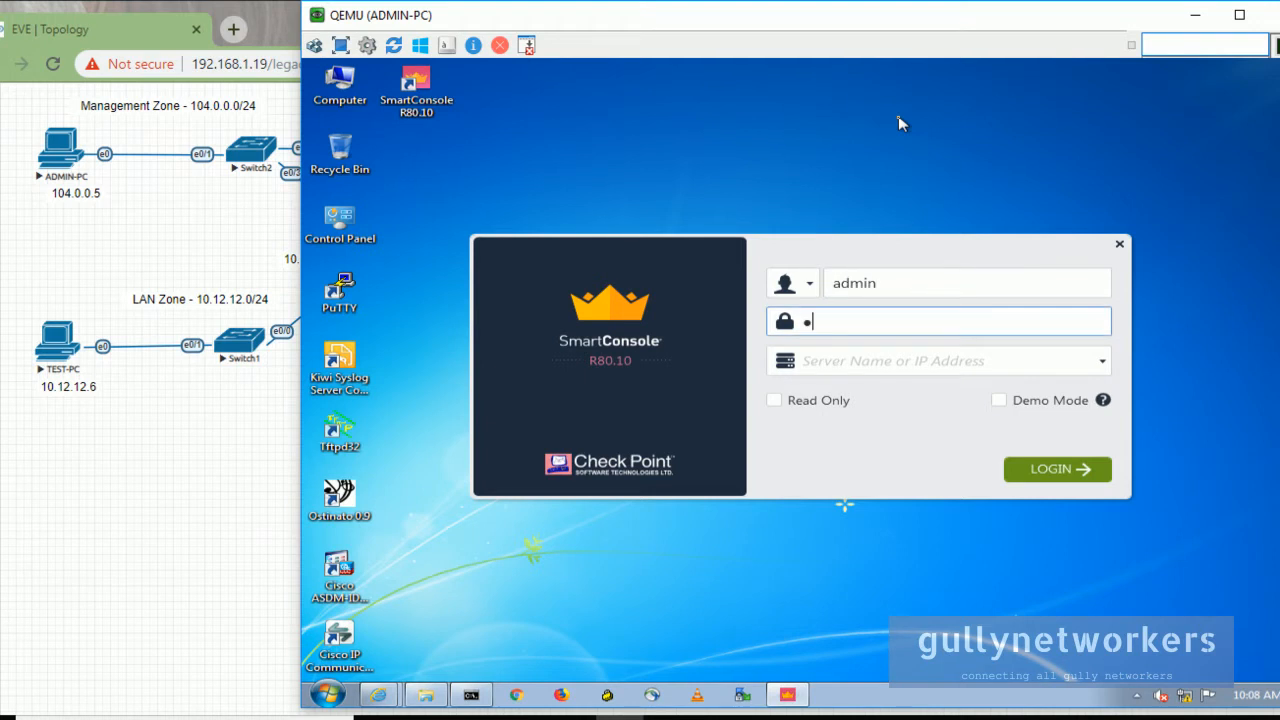
{"action": "key", "text": "Tab"}
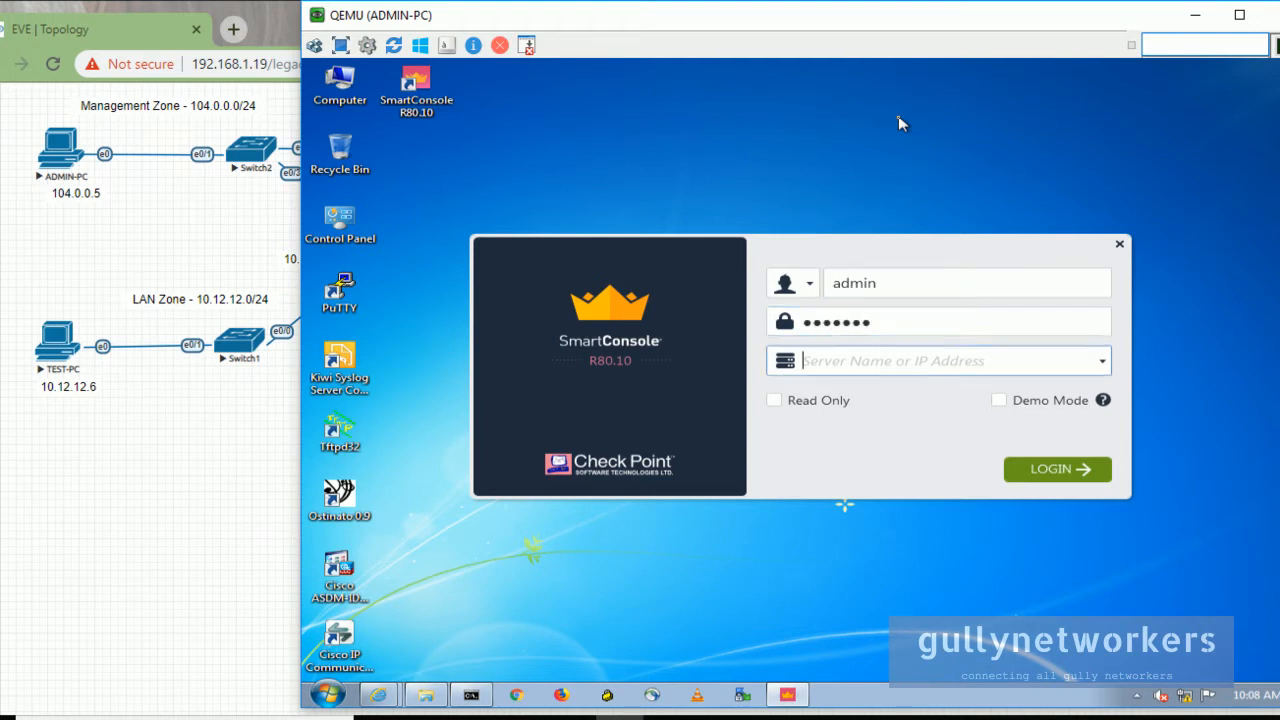
{"action": "type", "text": "10"}
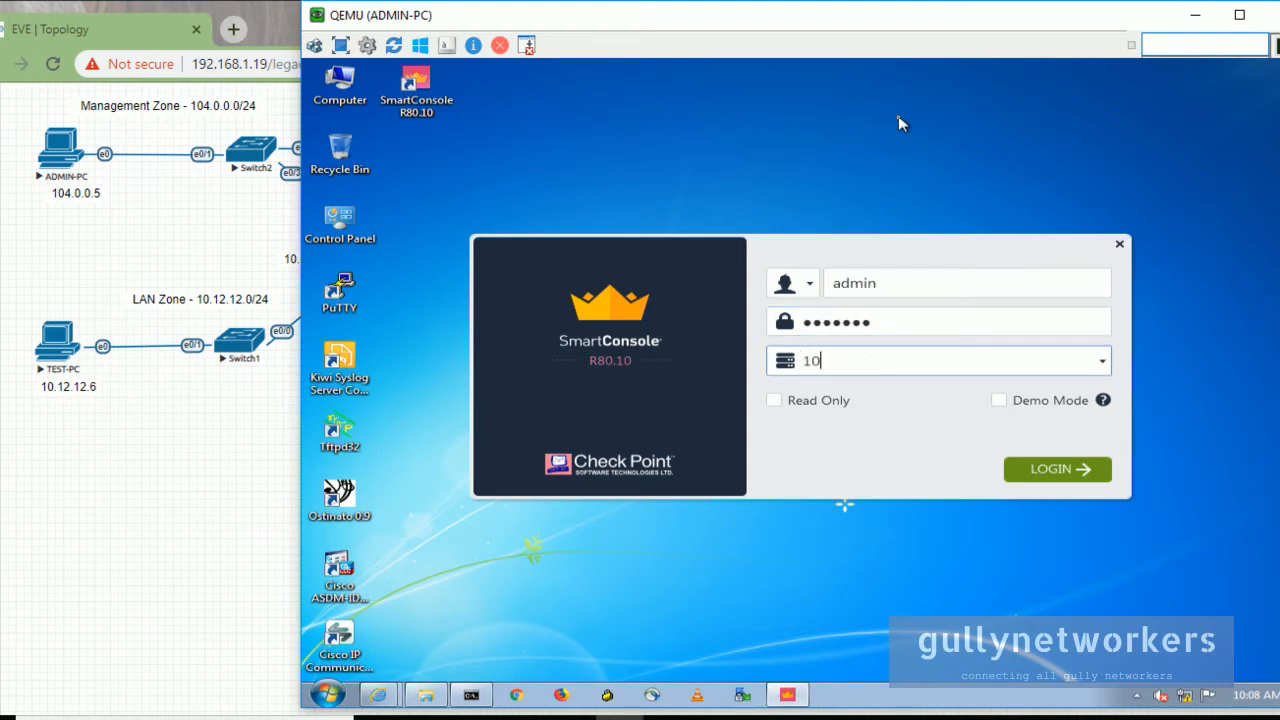
{"action": "type", "text": "4.0.0.100"}
{"action": "left_click_drag", "start_coordinate": [716, 22], "coordinate": [921, 106]}
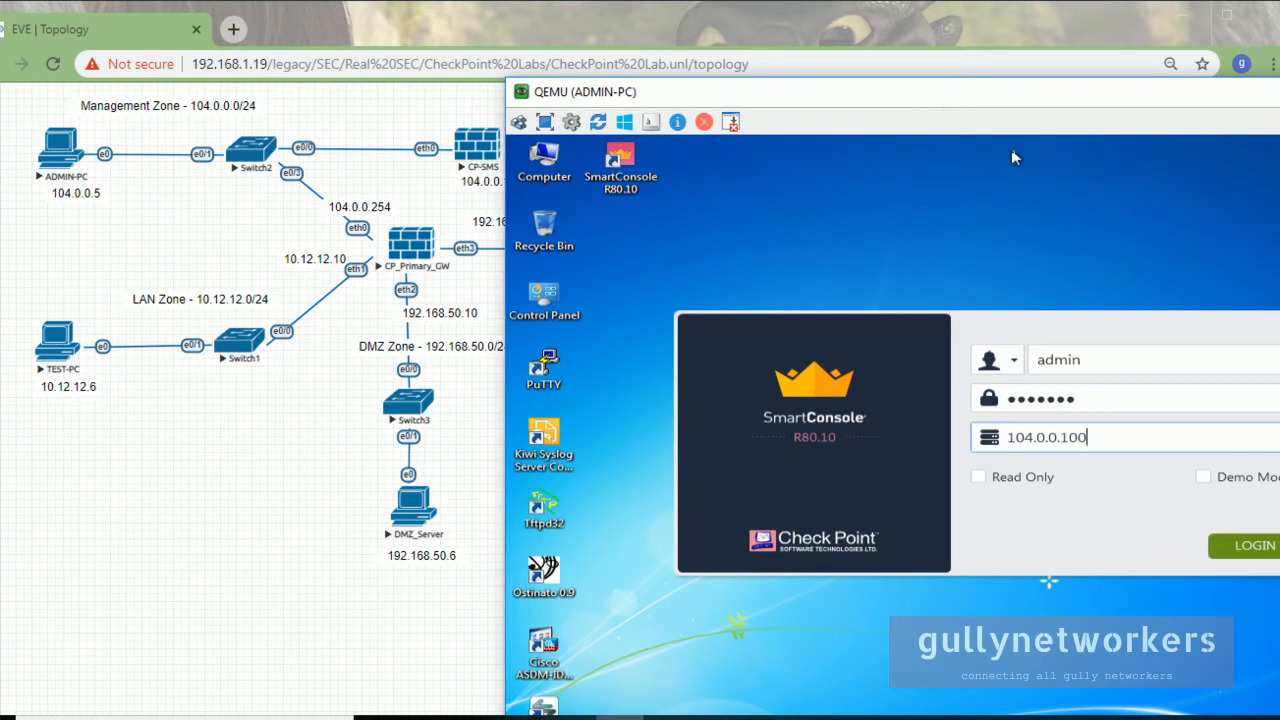
{"action": "key", "text": "Return"}
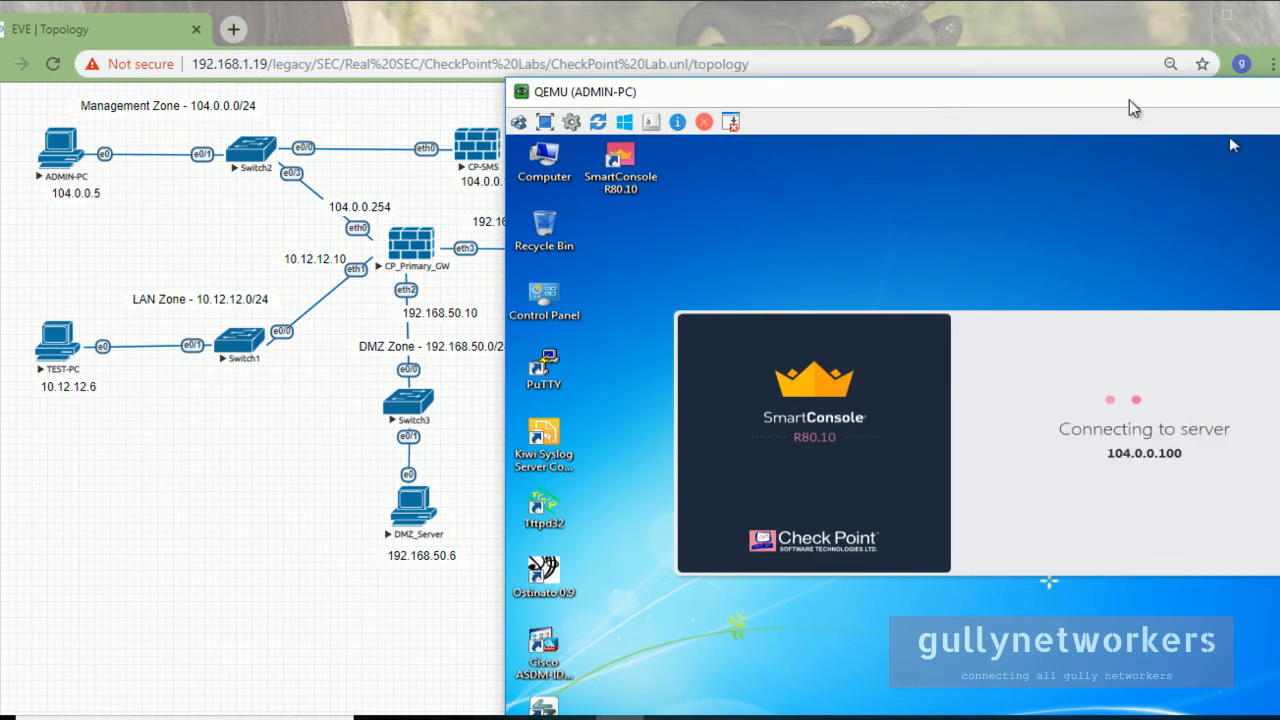
{"action": "left_click_drag", "start_coordinate": [1129, 100], "coordinate": [928, 56]}
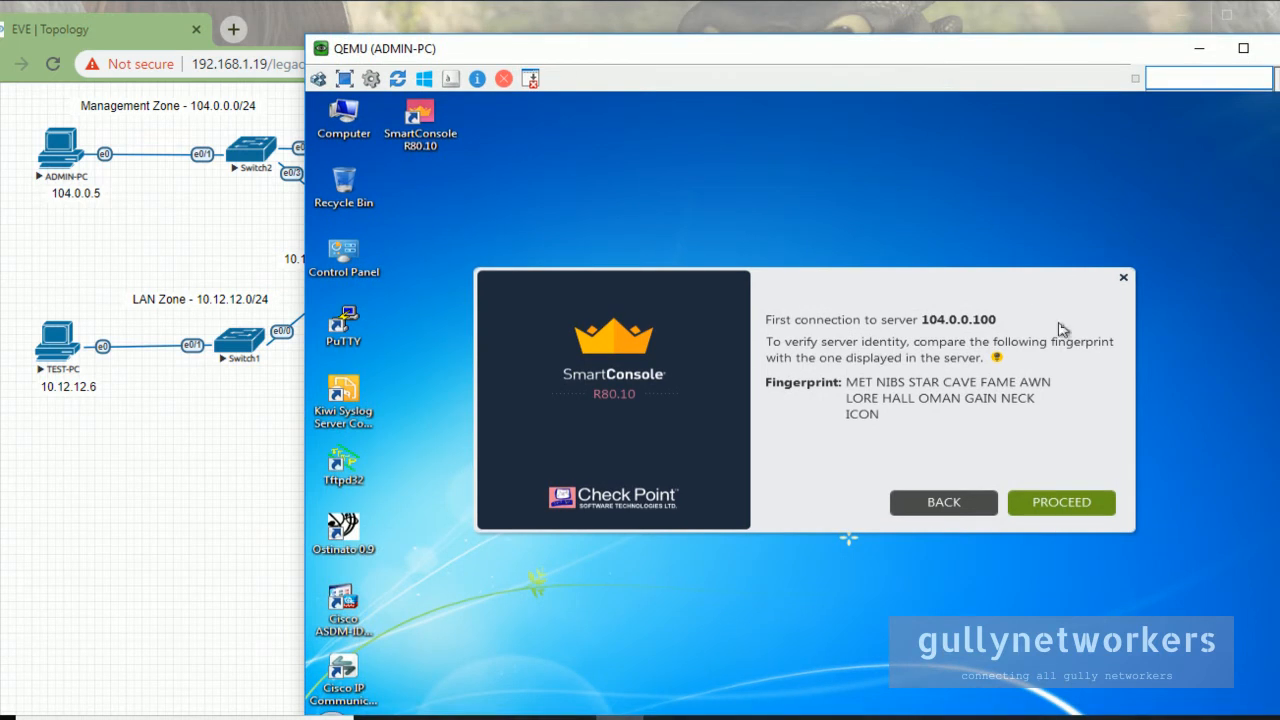
{"action": "left_click", "coordinate": [1075, 508]}
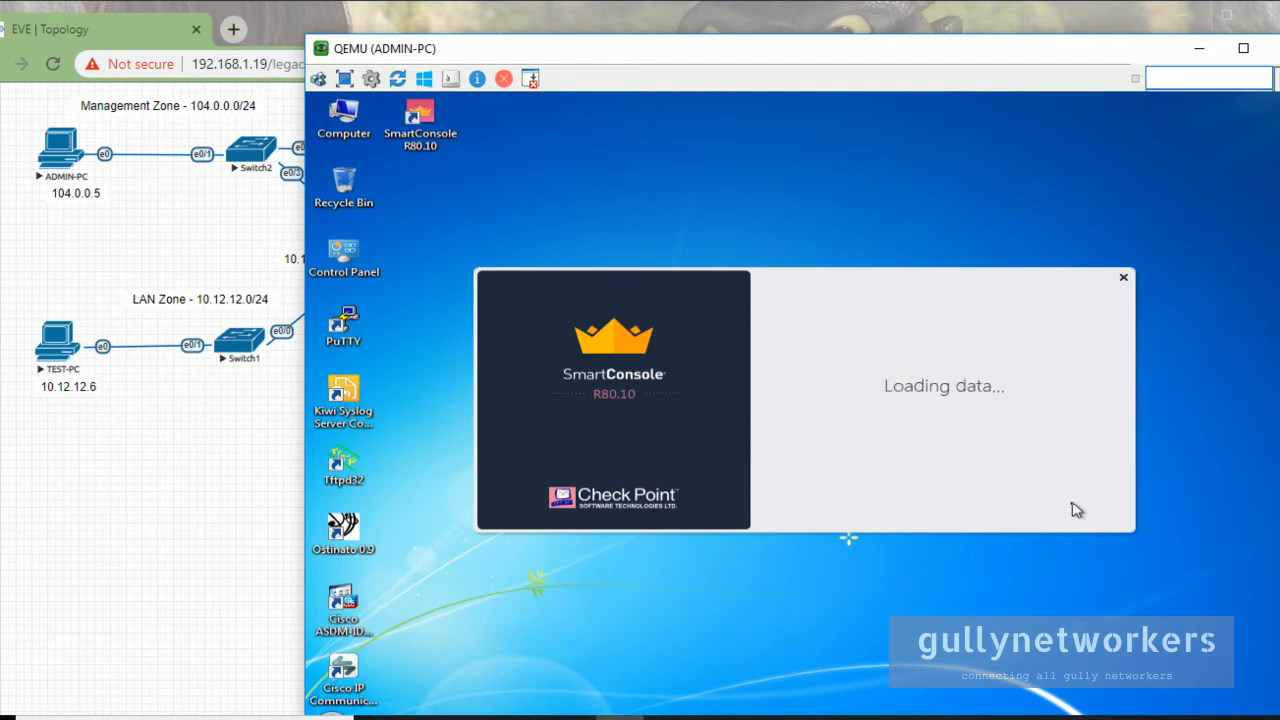
{"action": "left_click_drag", "start_coordinate": [810, 56], "coordinate": [769, 38]}
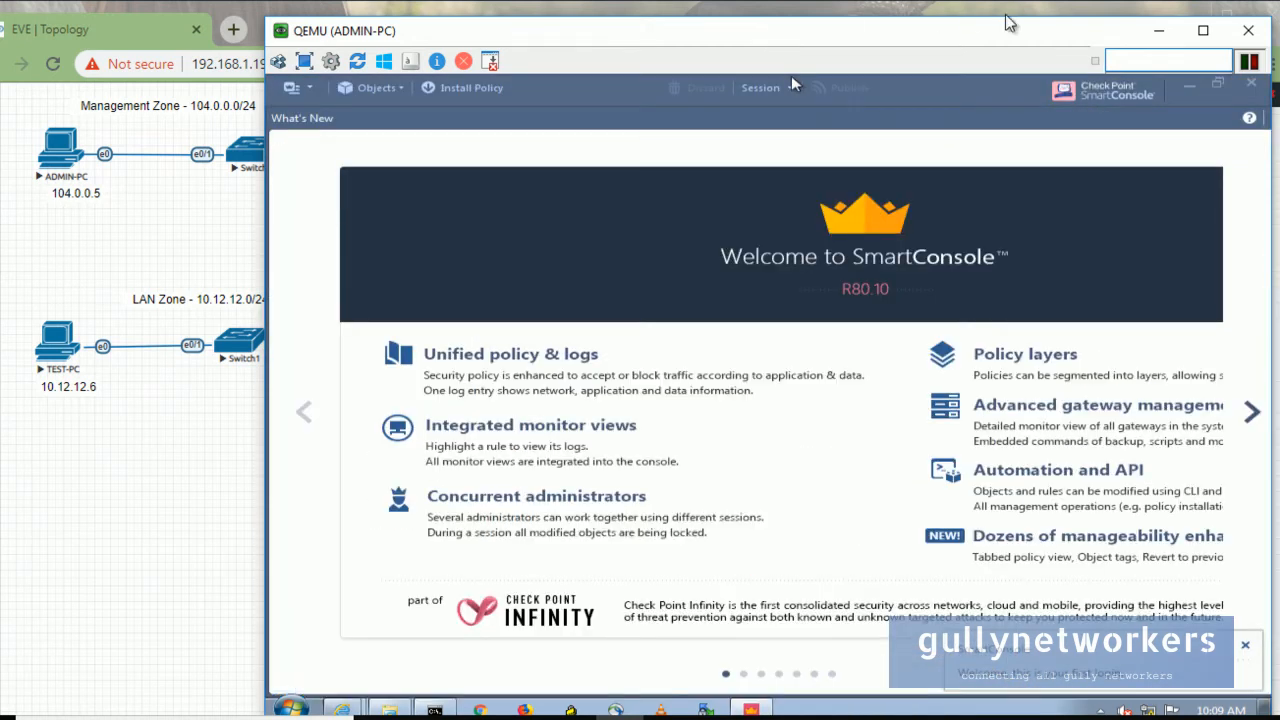
Go full screen and page through SmartConsole's What's New tour to the last slide, then close it.
{"action": "left_click", "coordinate": [1200, 32]}
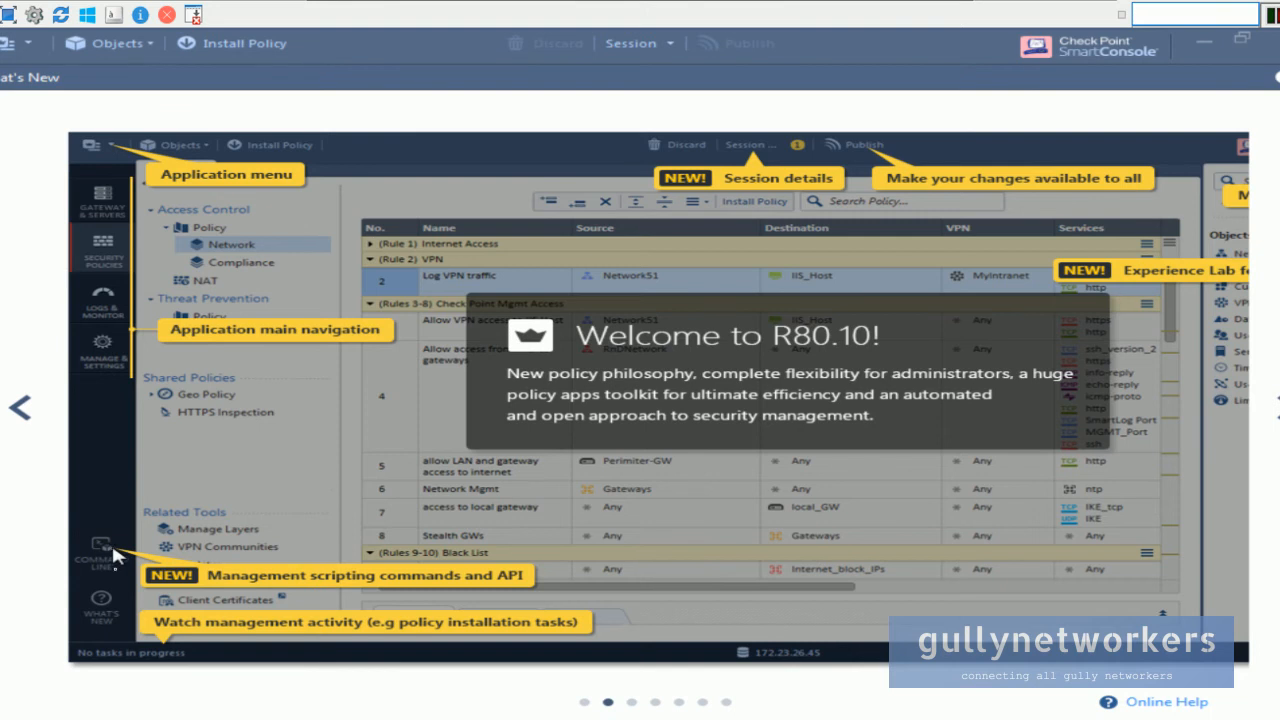
{"action": "left_click", "coordinate": [1278, 407]}
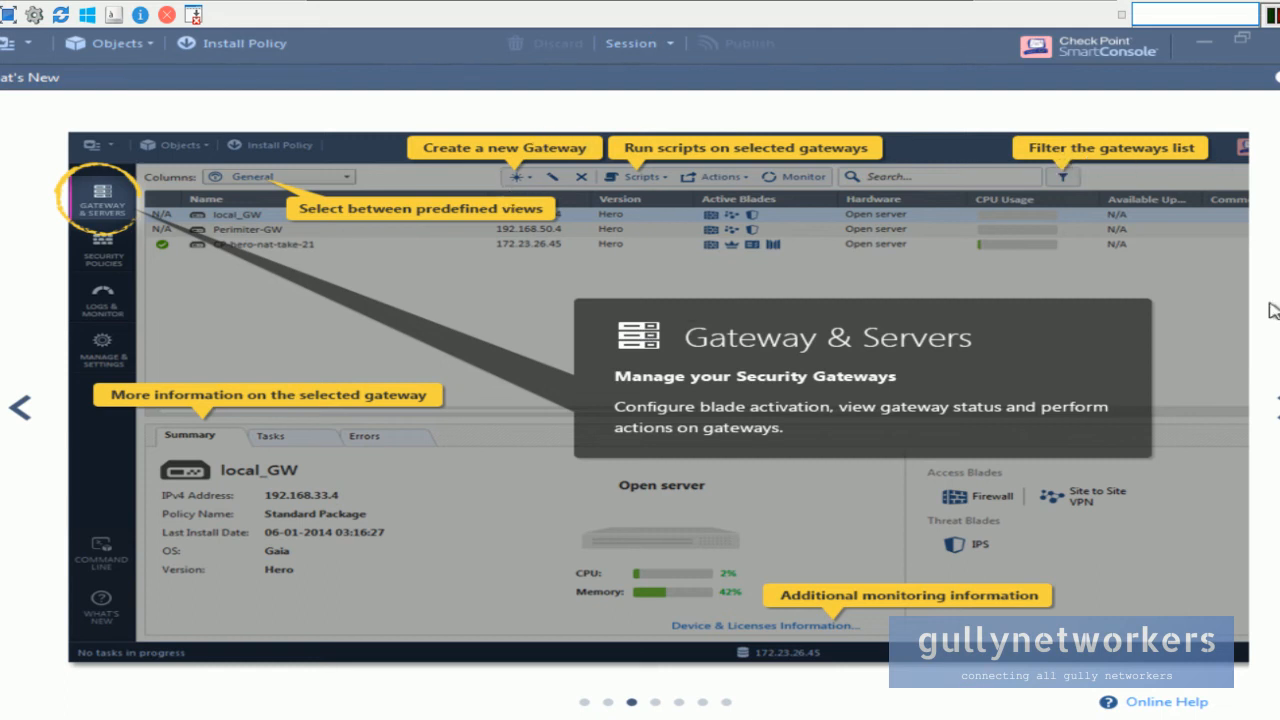
{"action": "left_click", "coordinate": [1278, 407]}
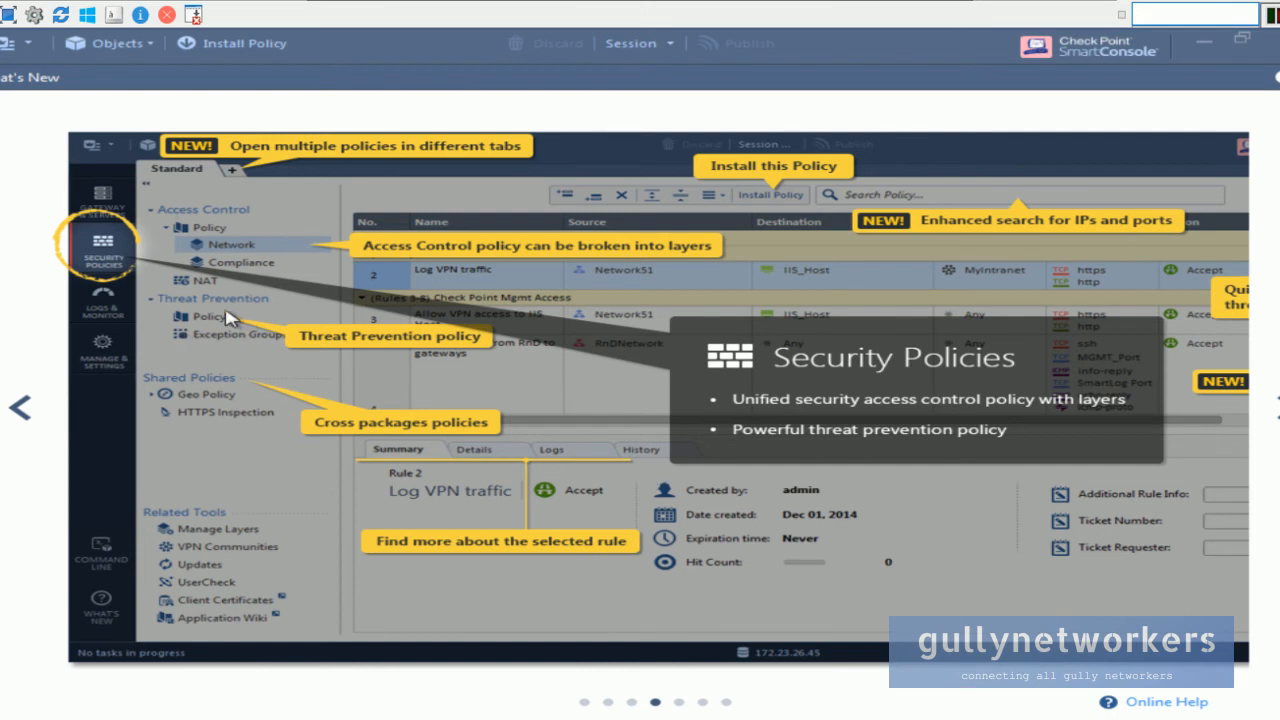
{"action": "left_click", "coordinate": [1276, 410]}
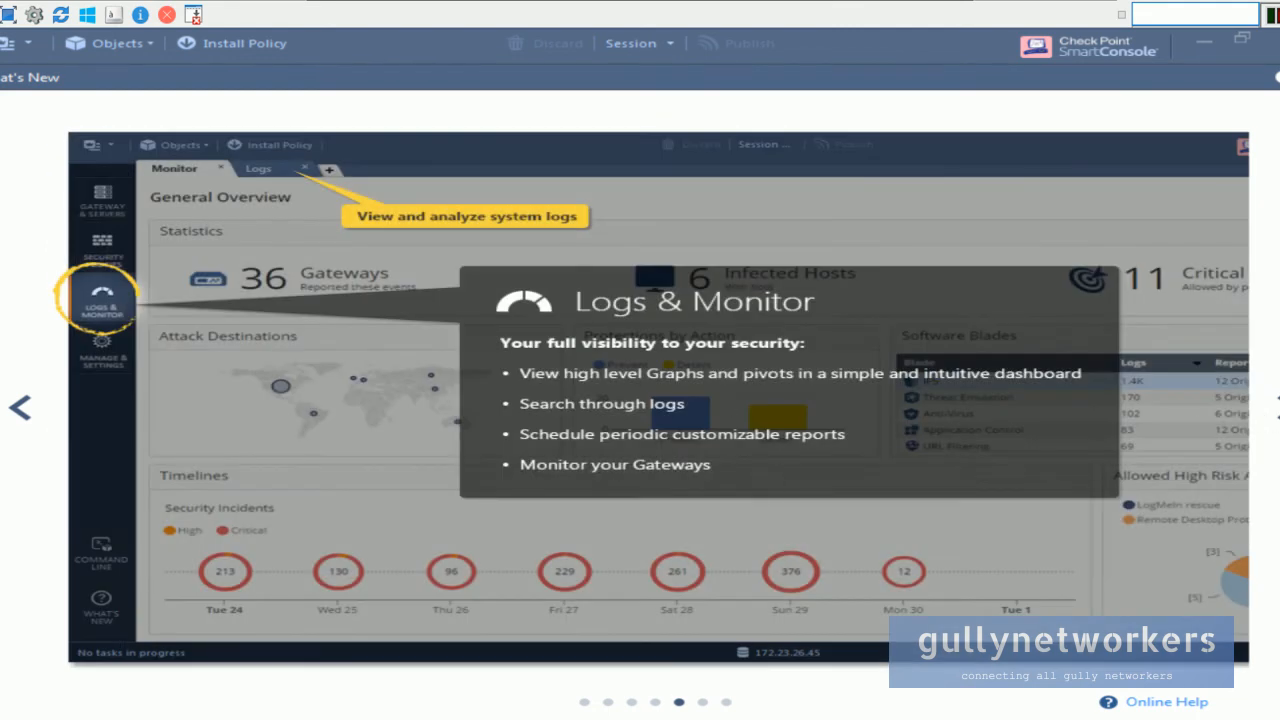
{"action": "left_click", "coordinate": [1277, 408]}
{"action": "left_click", "coordinate": [1277, 408]}
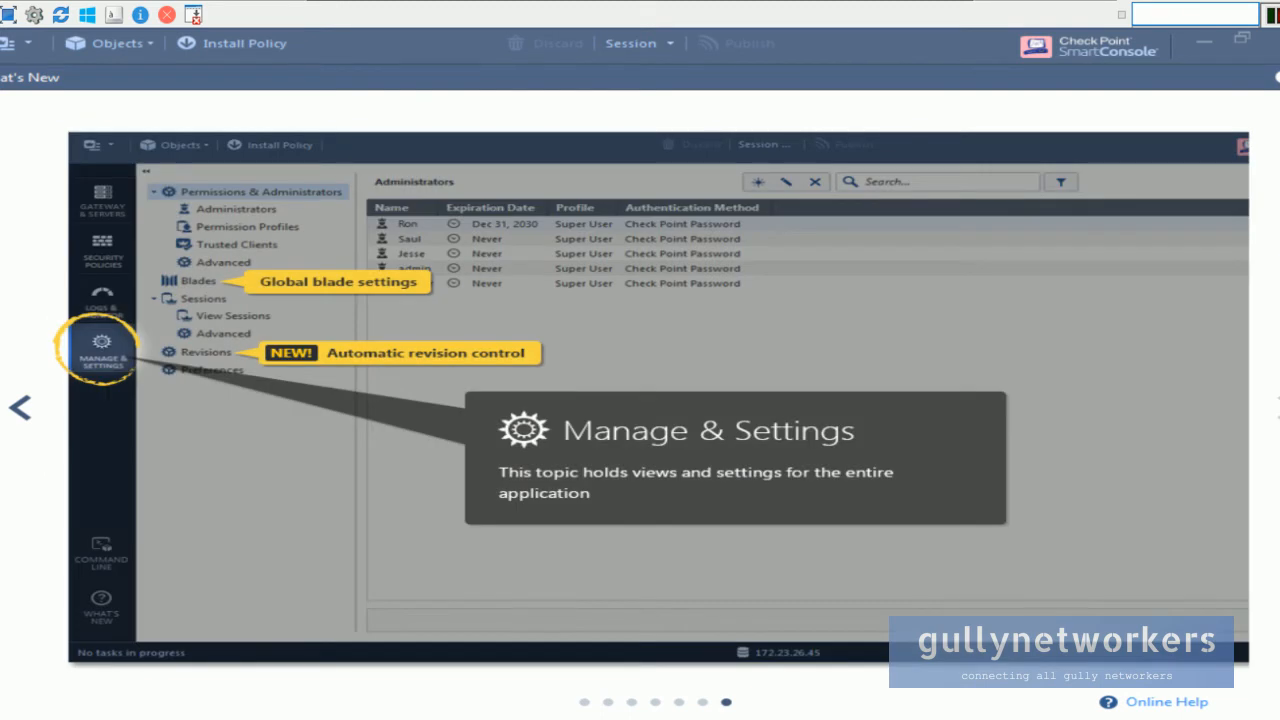
{"action": "left_click", "coordinate": [1278, 77]}
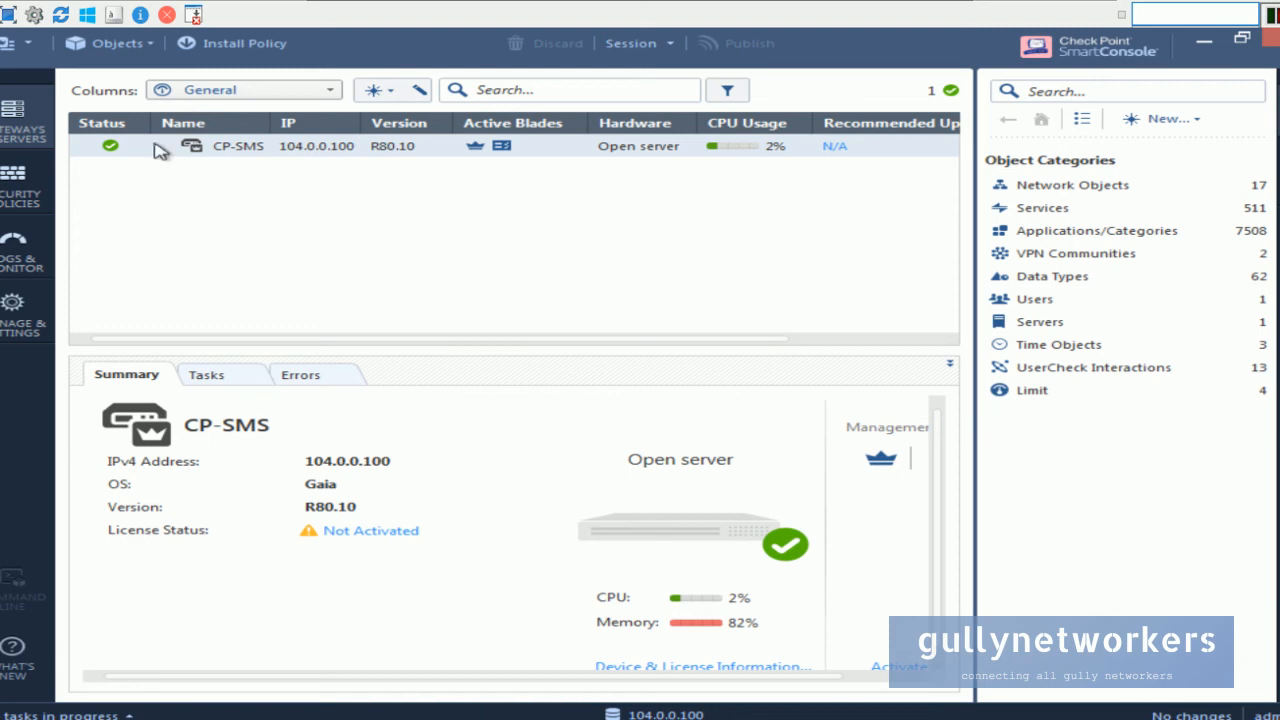
In the Checkpoint Task notes, add a third line reading 'Connect to SMS server' after the SmartConsole install task.
{"action": "left_click", "coordinate": [940, 9]}
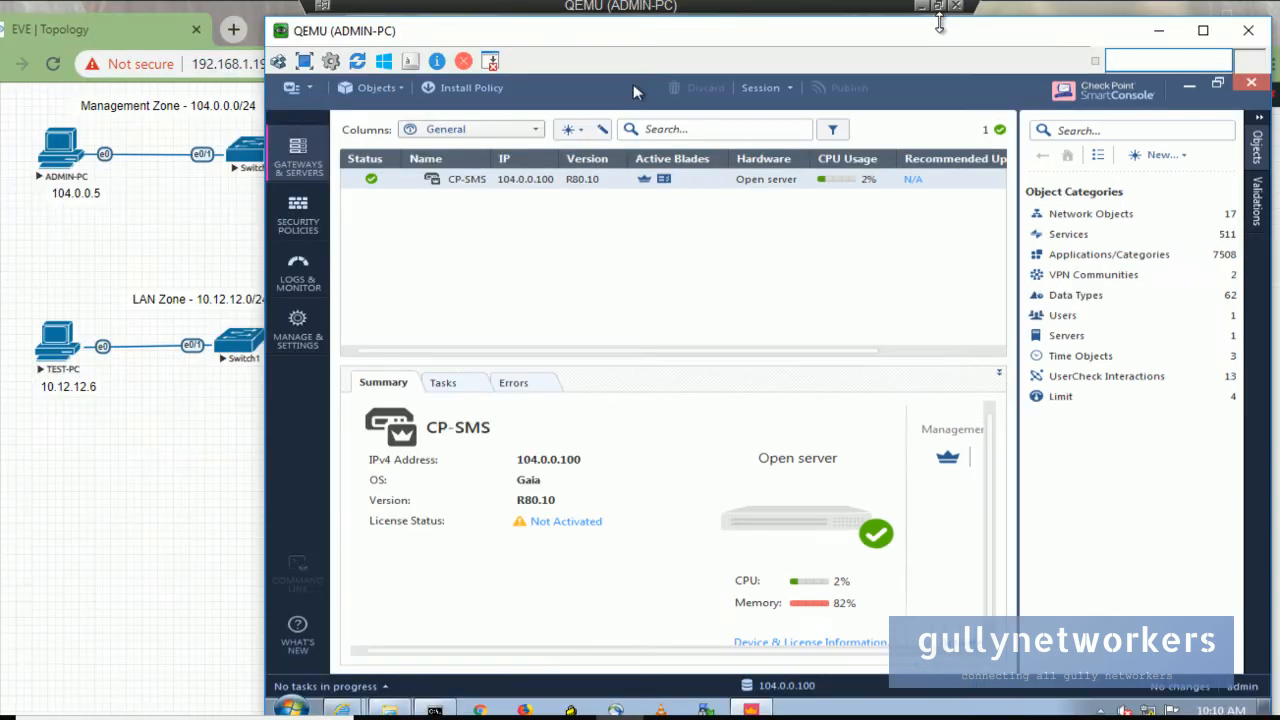
{"action": "left_click_drag", "start_coordinate": [952, 370], "coordinate": [686, 362]}
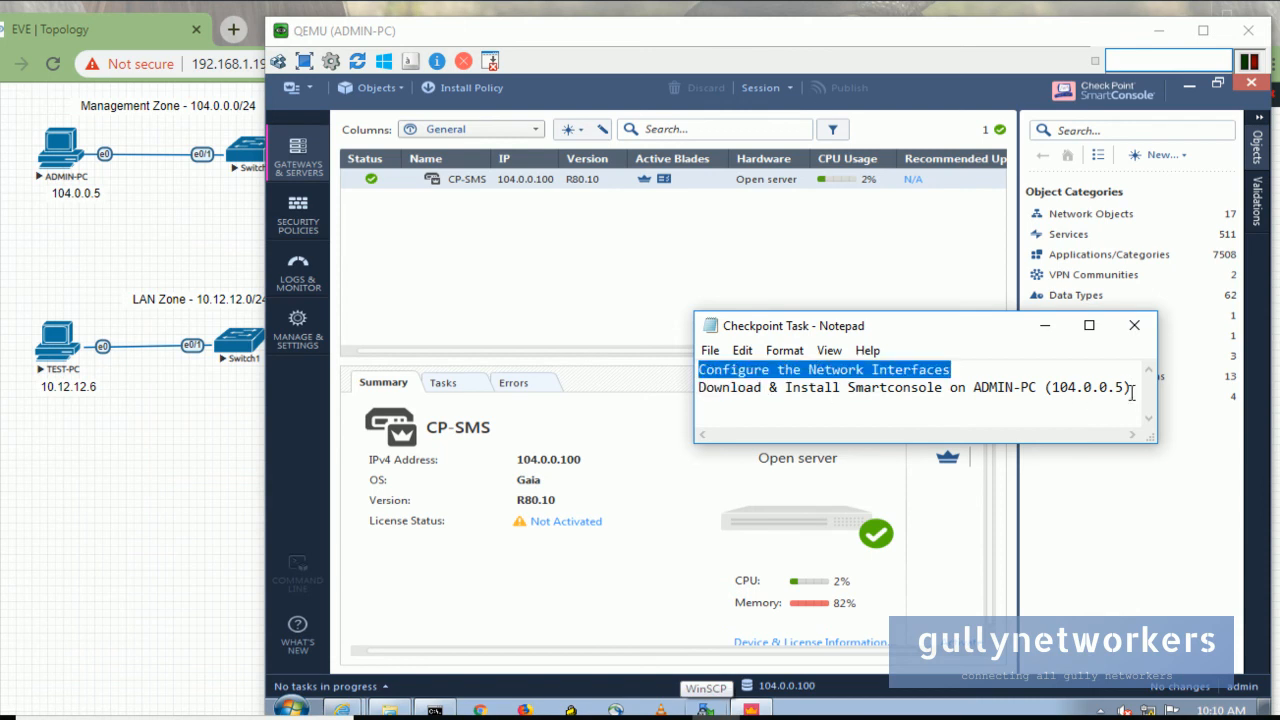
{"action": "left_click_drag", "start_coordinate": [1131, 390], "coordinate": [663, 395]}
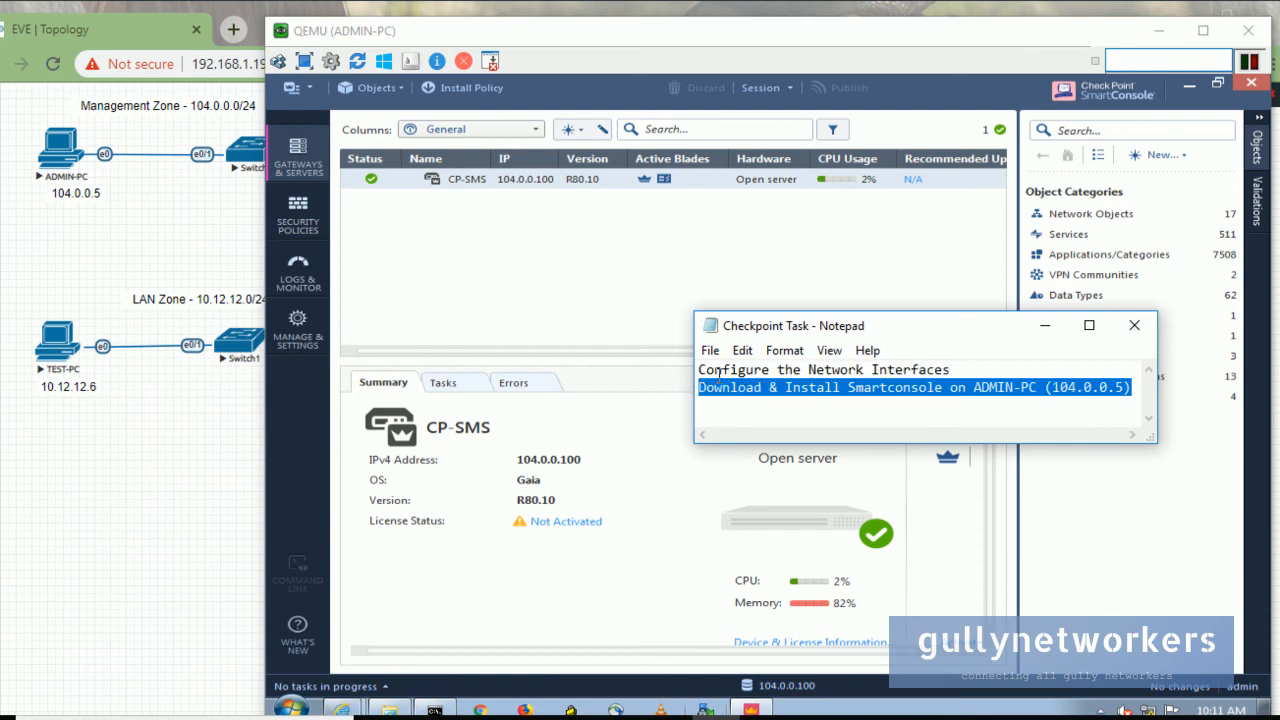
{"action": "left_click", "coordinate": [1134, 387]}
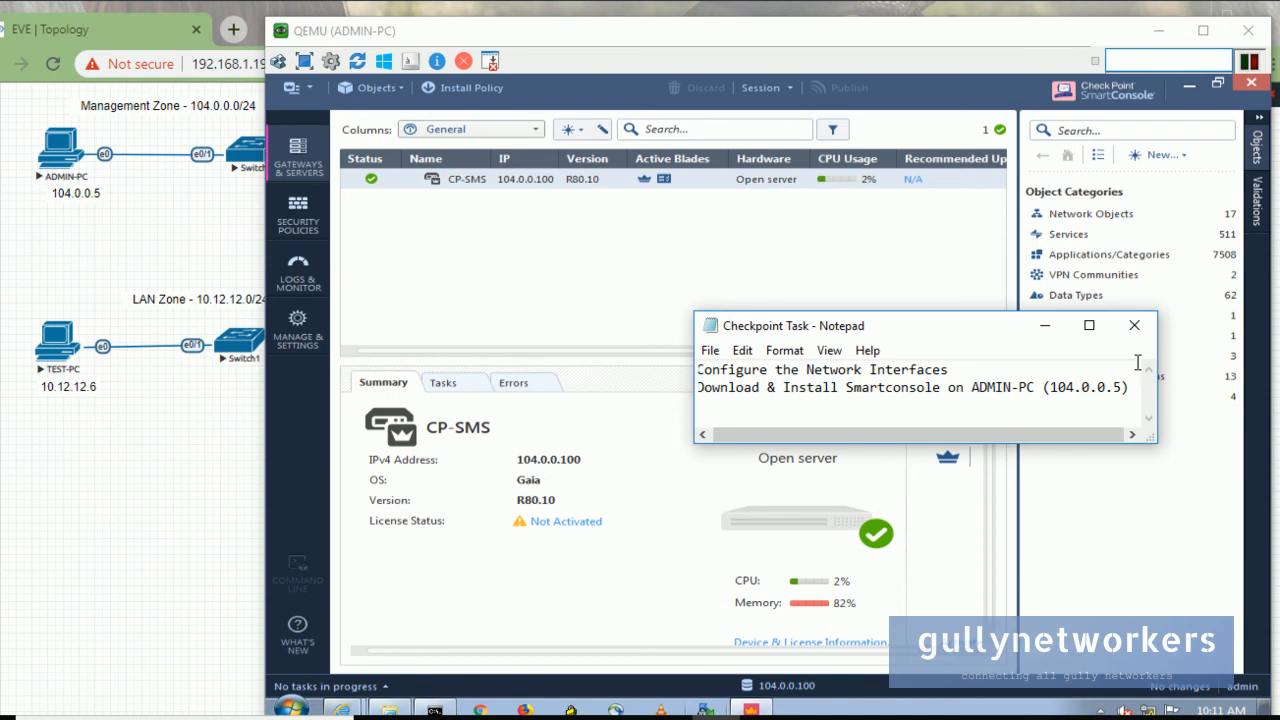
{"action": "type", "text": "and Conn"}
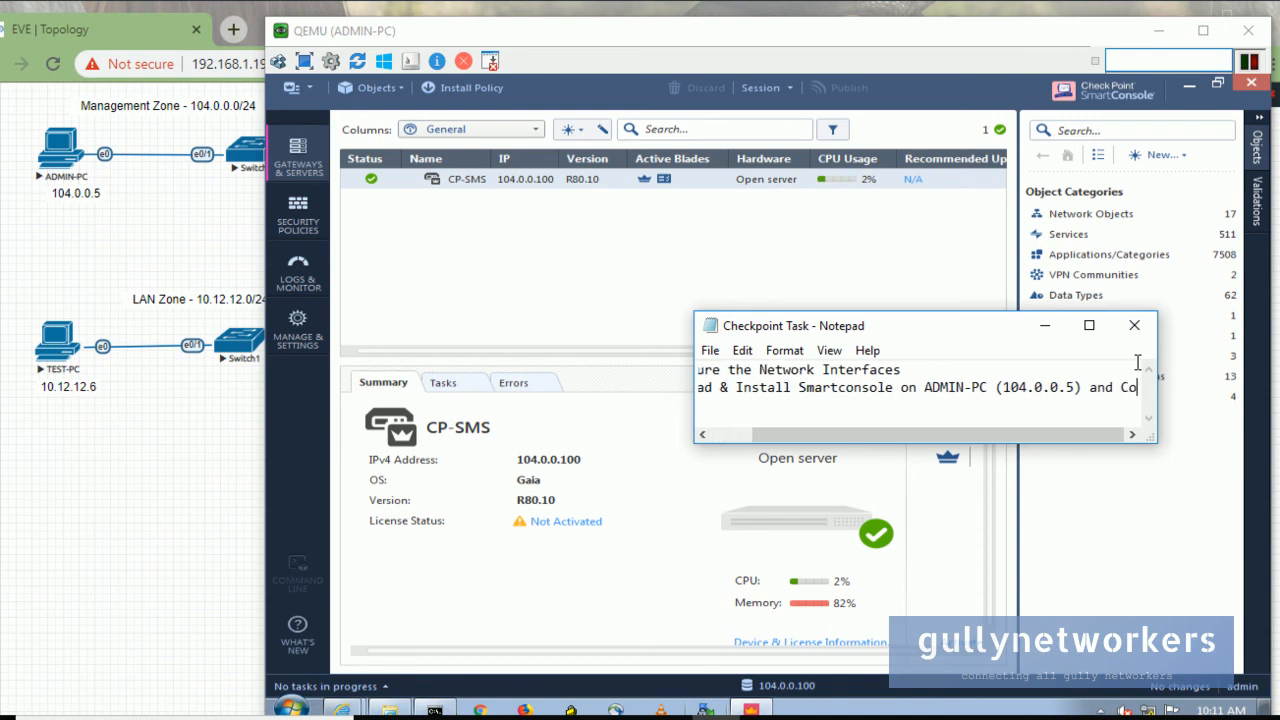
{"action": "key", "text": "BackSpace"}
{"action": "key", "text": "BackSpace"}
{"action": "key", "text": "BackSpace"}
{"action": "key", "text": "BackSpace"}
{"action": "key", "text": "BackSpace"}
{"action": "key", "text": "BackSpace"}
{"action": "key", "text": "BackSpace"}
{"action": "key", "text": "BackSpace"}
{"action": "key", "text": "BackSpace"}
{"action": "key", "text": "Return"}
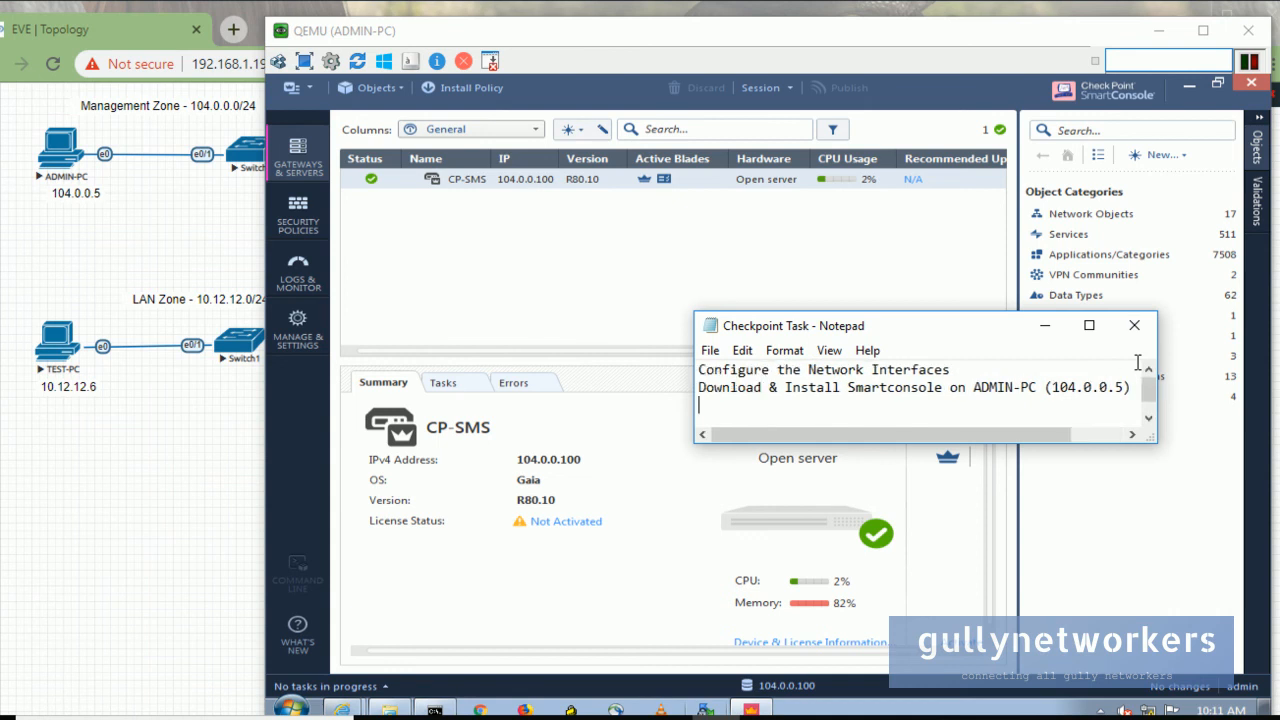
{"action": "type", "text": "Connect to SMS server"}
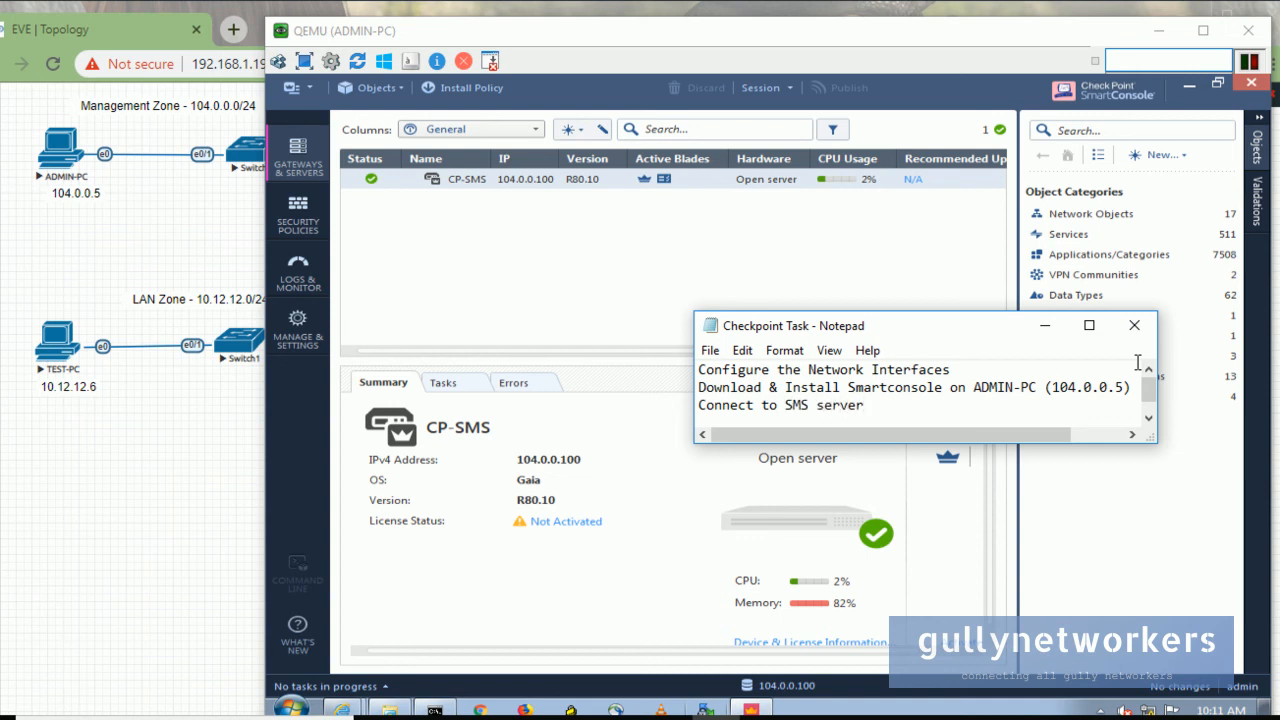